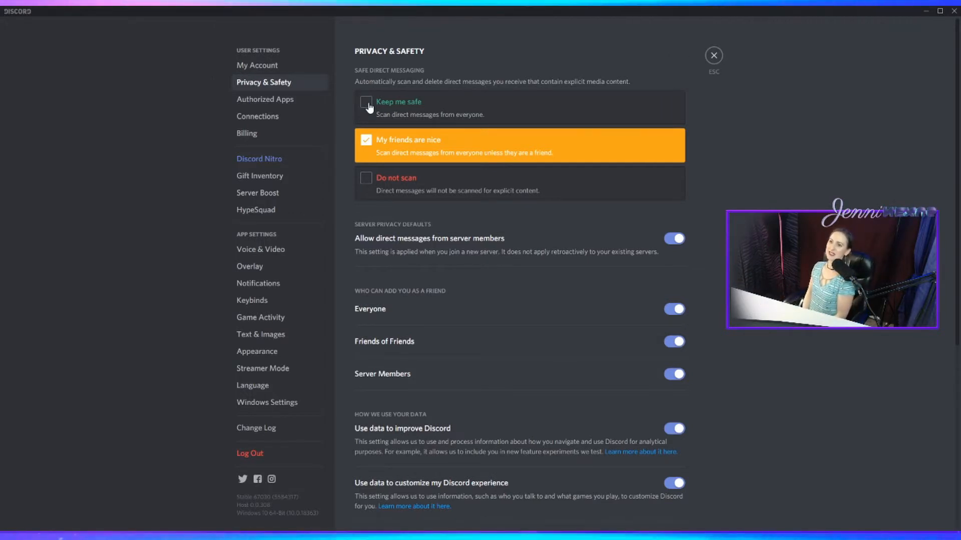
Set direct message scanning to Keep me safe and disallow direct messages from server members, including on existing servers
click(366, 103)
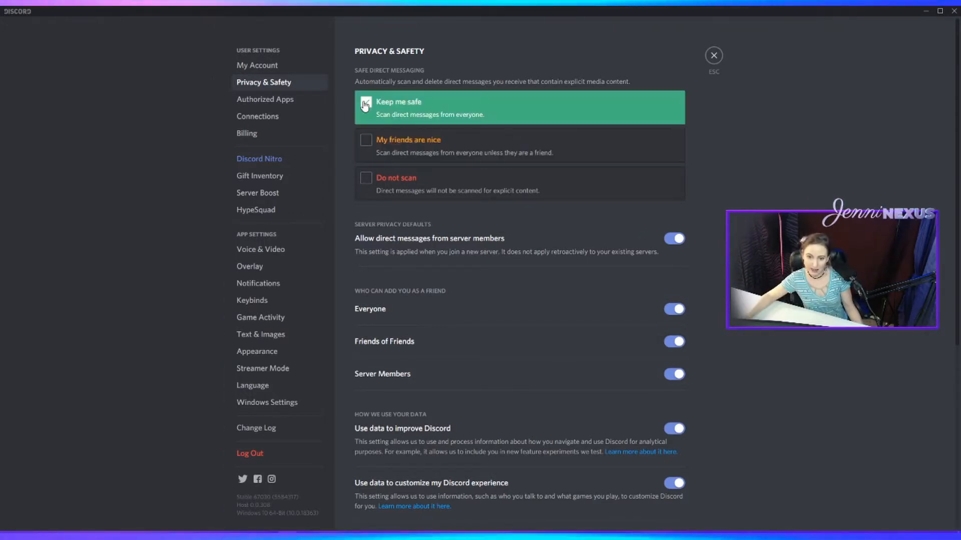
scroll(484, 149, down, 2)
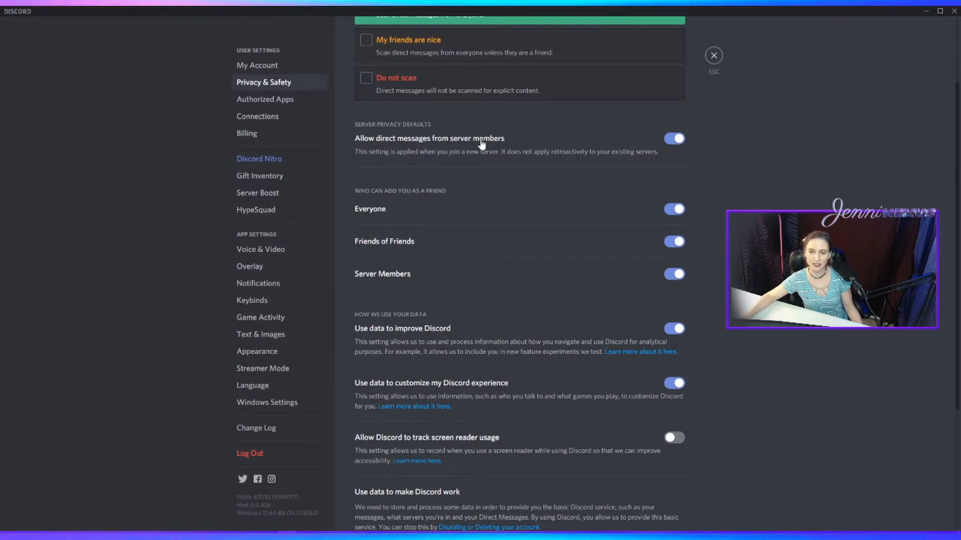
click(674, 138)
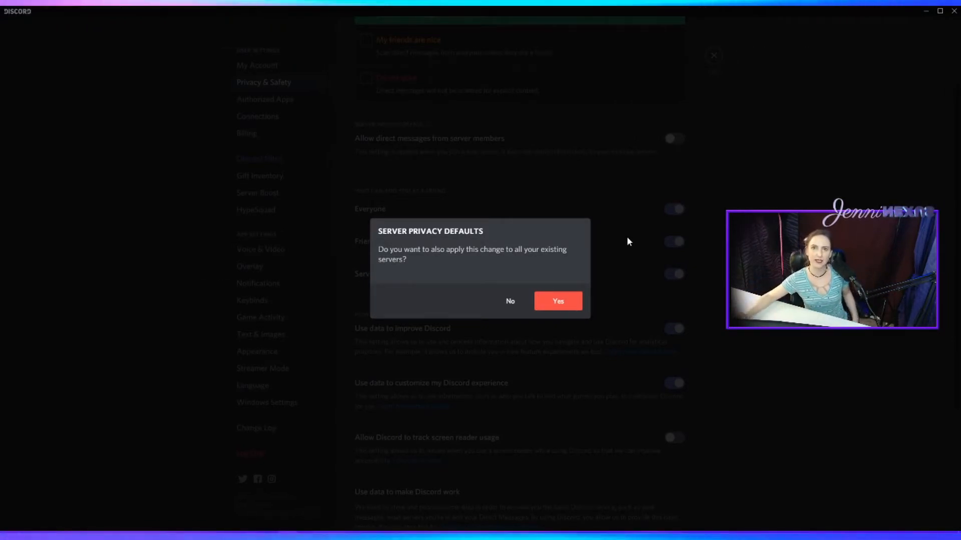
click(535, 300)
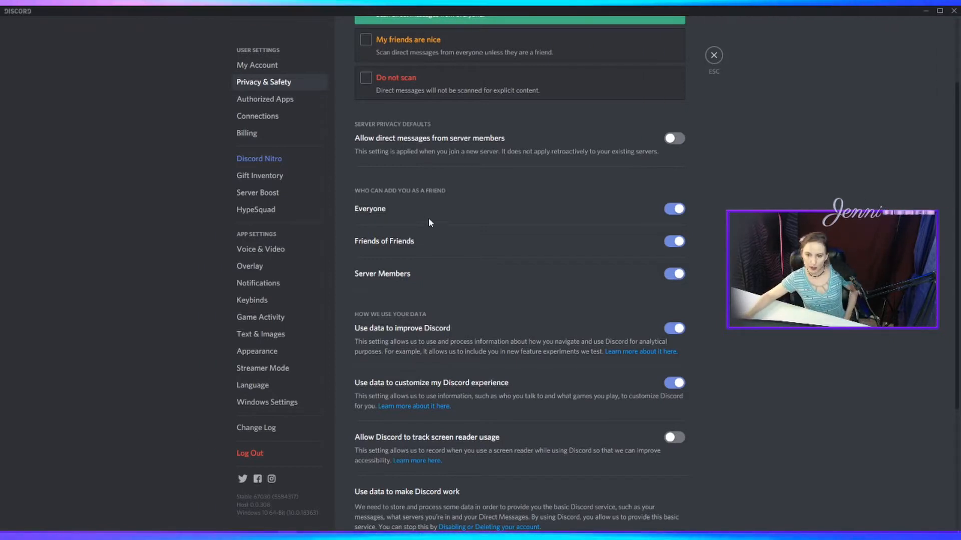
Turn off friend requests from Everyone, Friends of Friends and Server Members
click(679, 210)
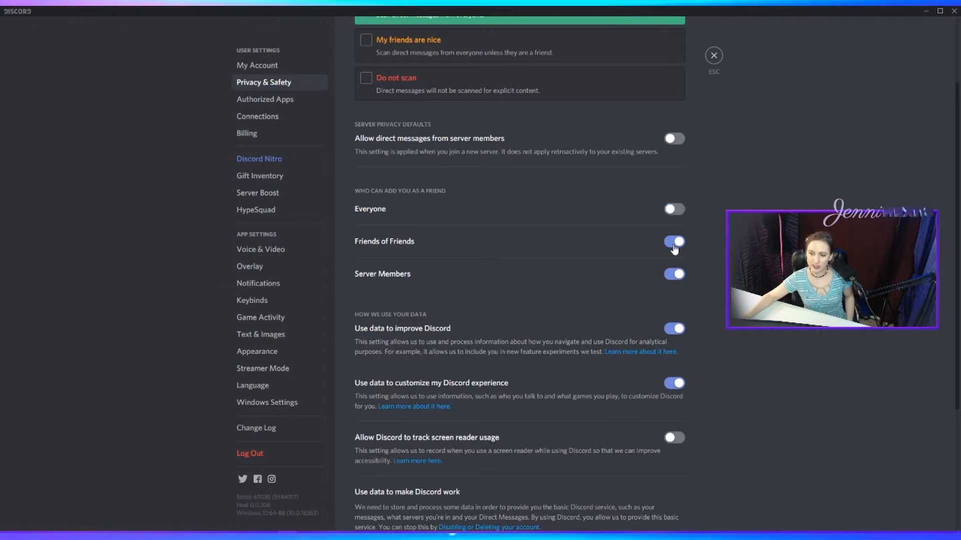
click(675, 244)
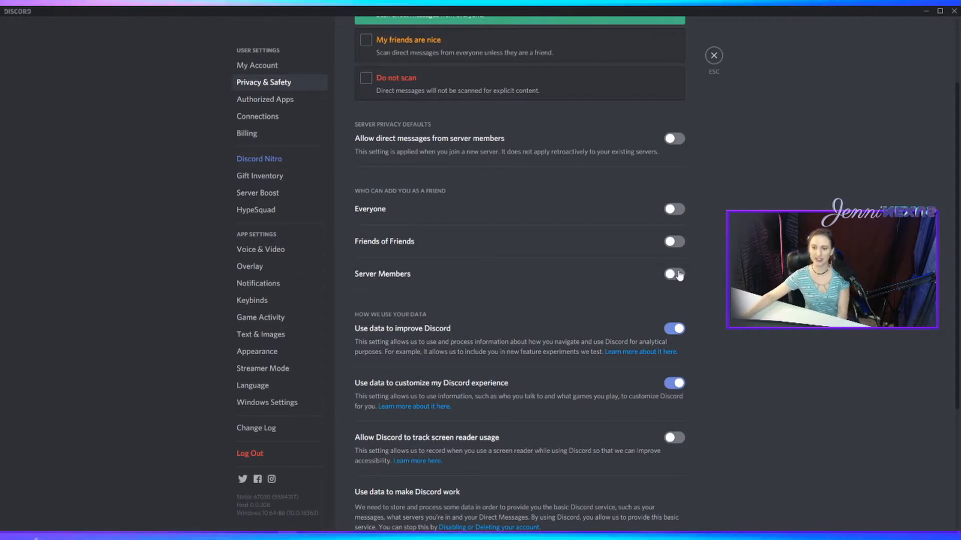
Turn off the use of data to improve Discord and to customize the Discord experience, accepting both confirmations
scroll(679, 276, down, 3)
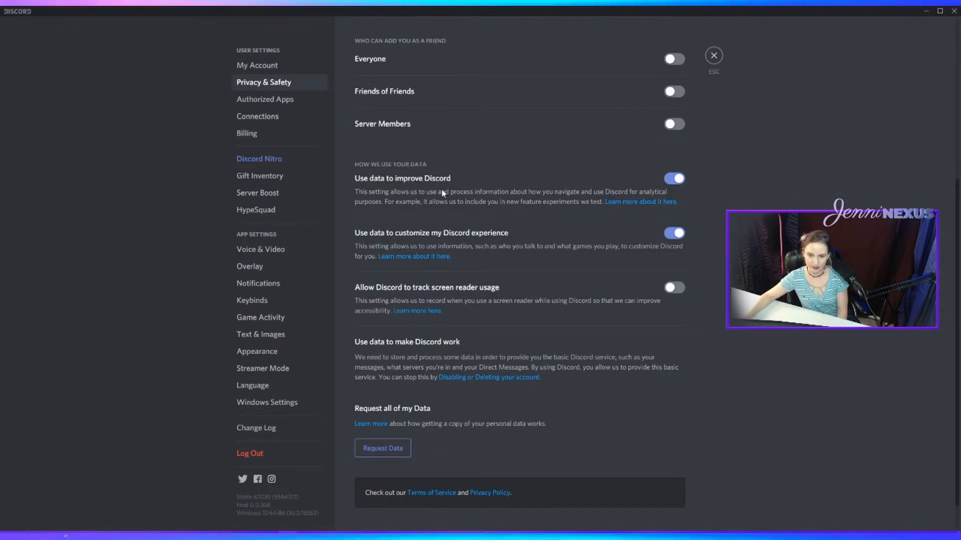
click(678, 178)
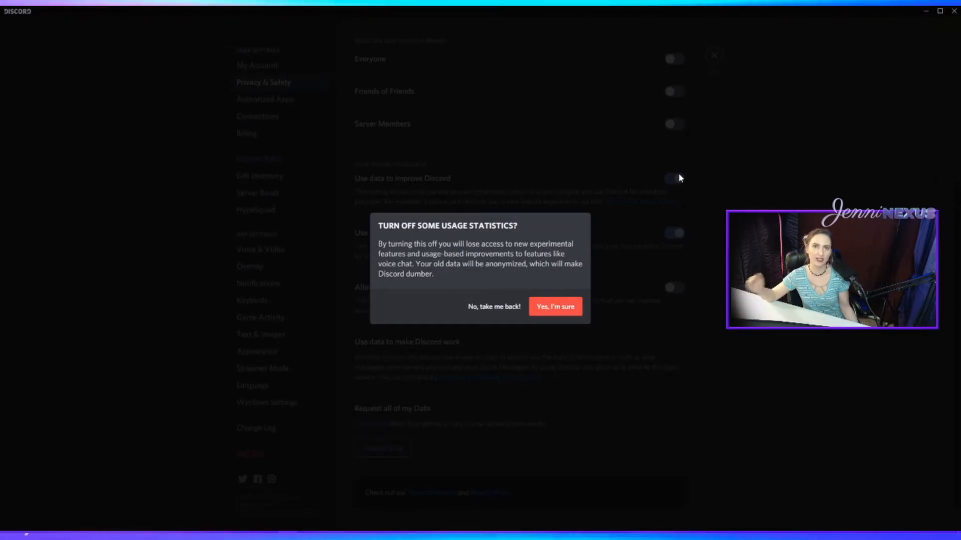
click(549, 308)
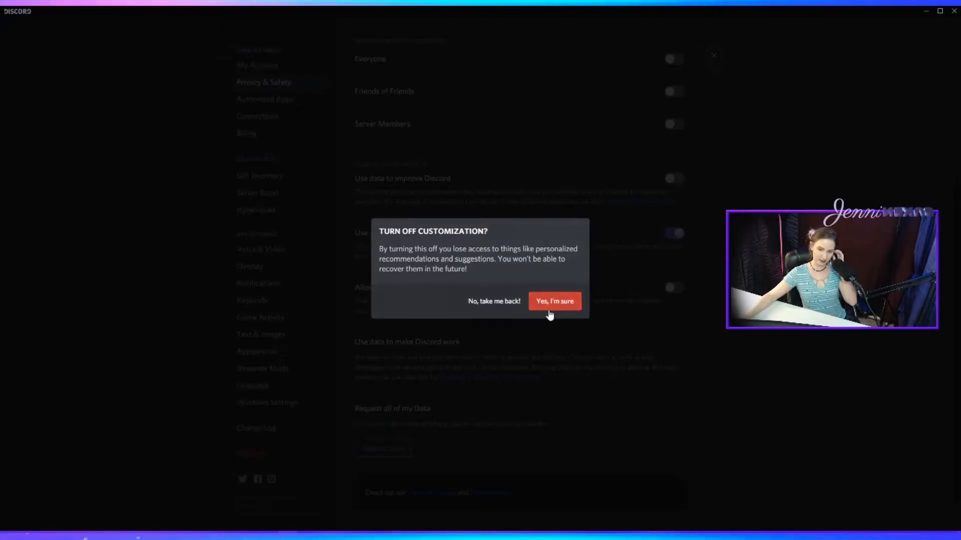
click(549, 311)
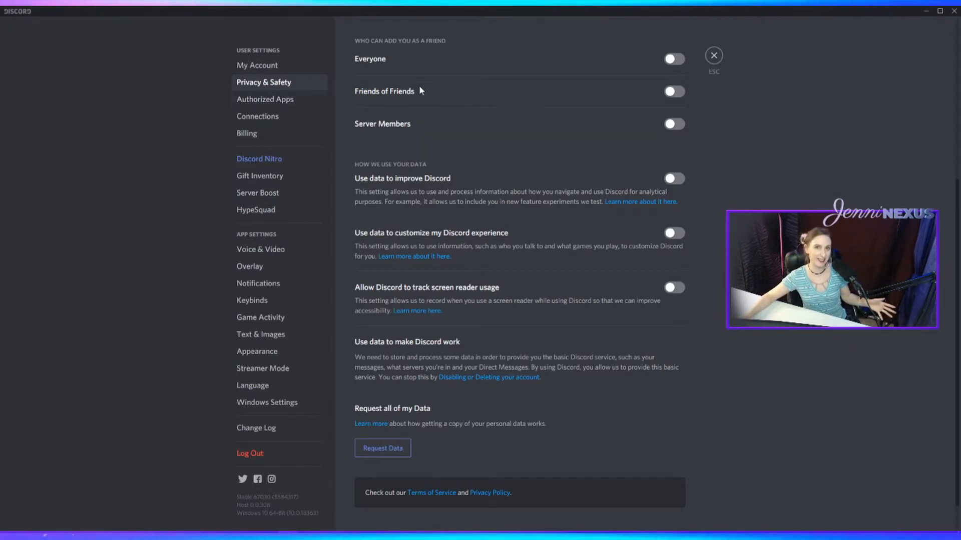
Review the authorized apps and deauthorize Tatsu
click(293, 99)
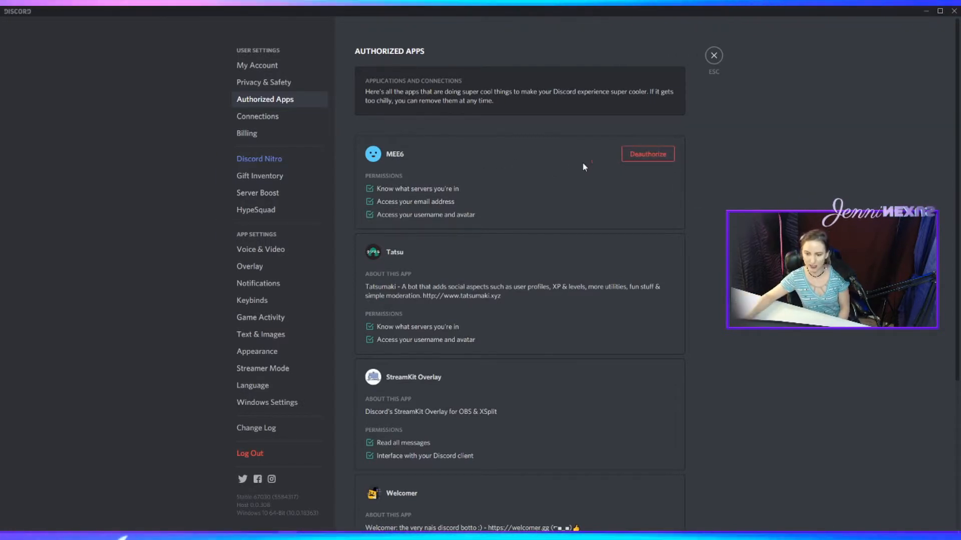
scroll(530, 235, down, 4)
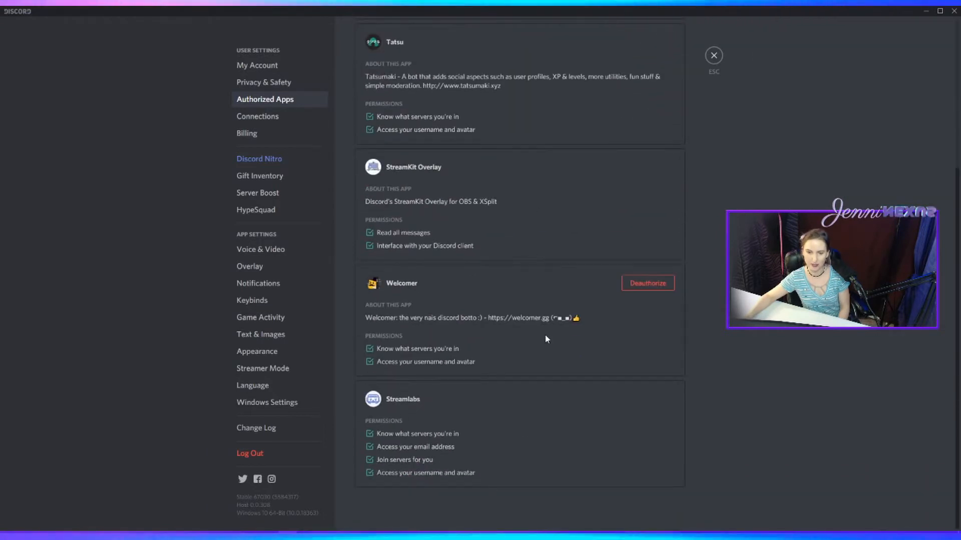
scroll(593, 233, up, 4)
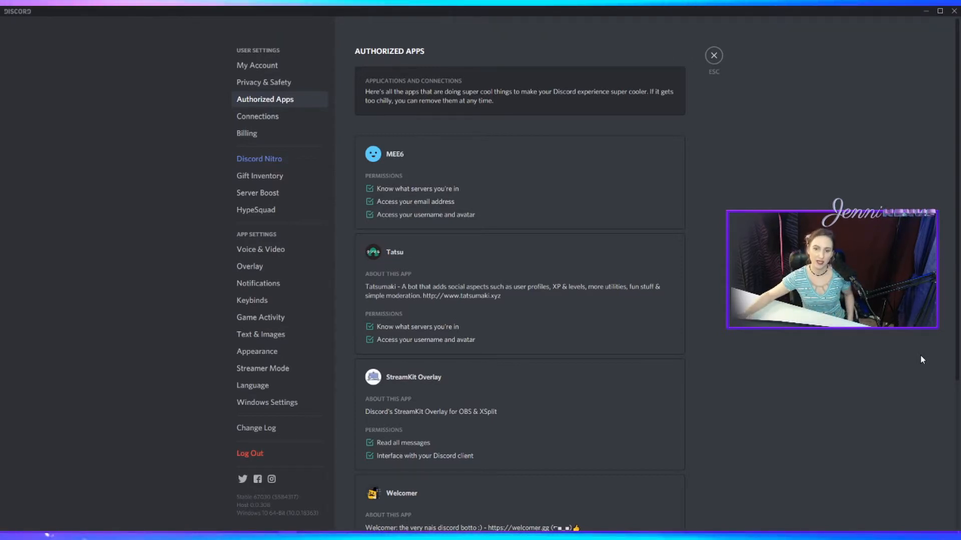
mouse_move(440, 322)
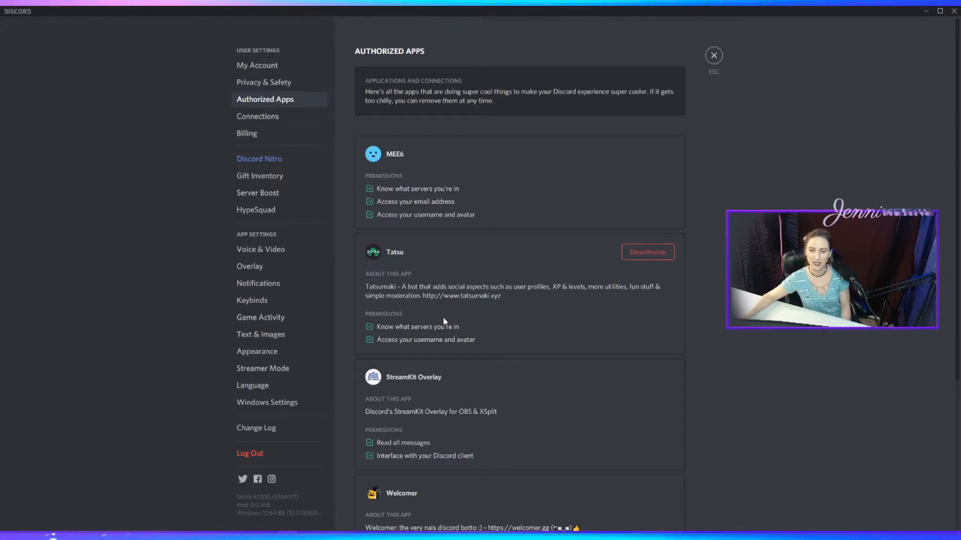
click(636, 255)
click(547, 308)
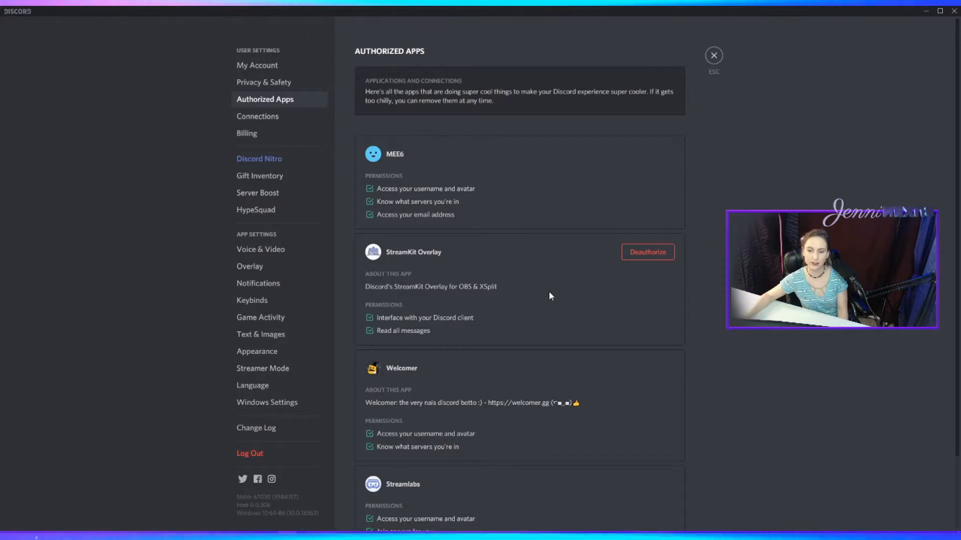
Check the remaining authorized apps, and look through the connected accounts and their profile display options
scroll(485, 260, down, 2)
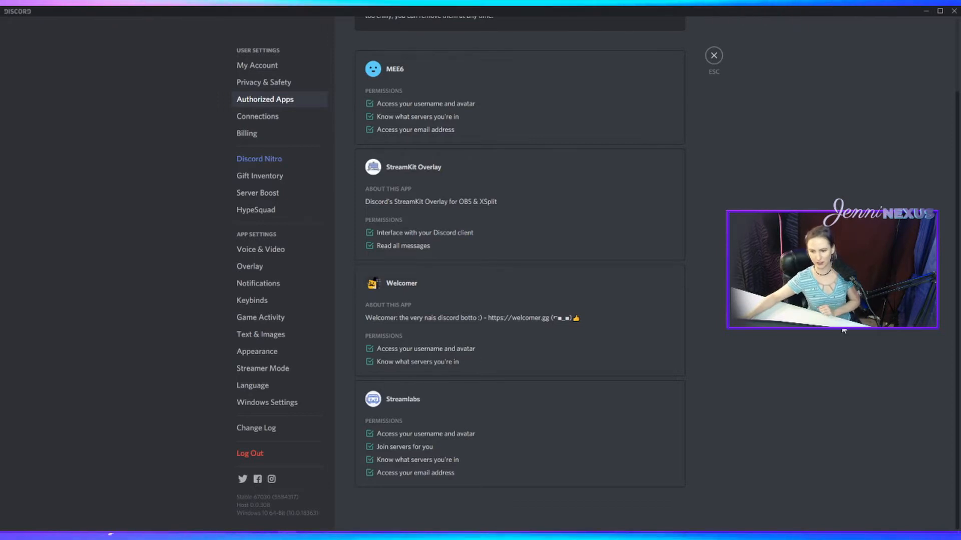
click(284, 120)
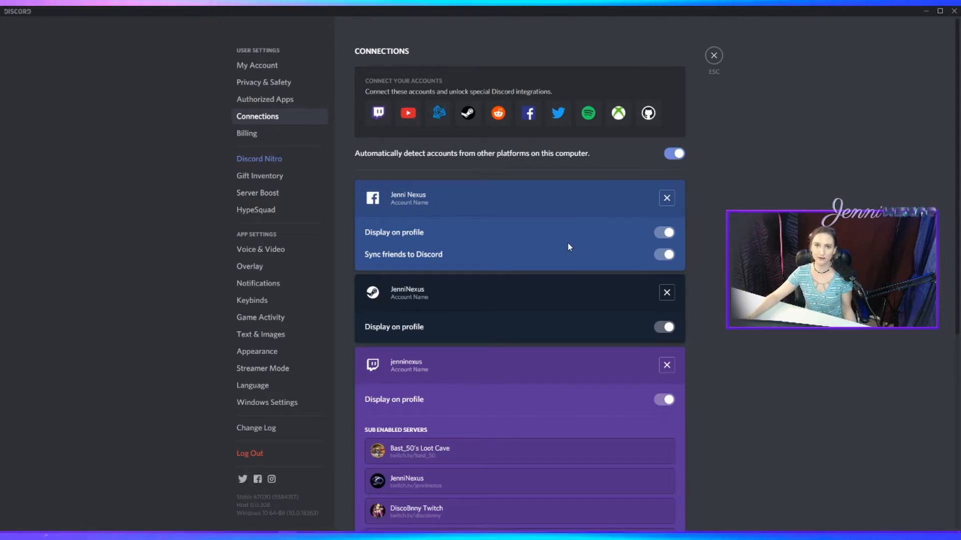
scroll(568, 249, down, 1)
scroll(568, 248, down, 5)
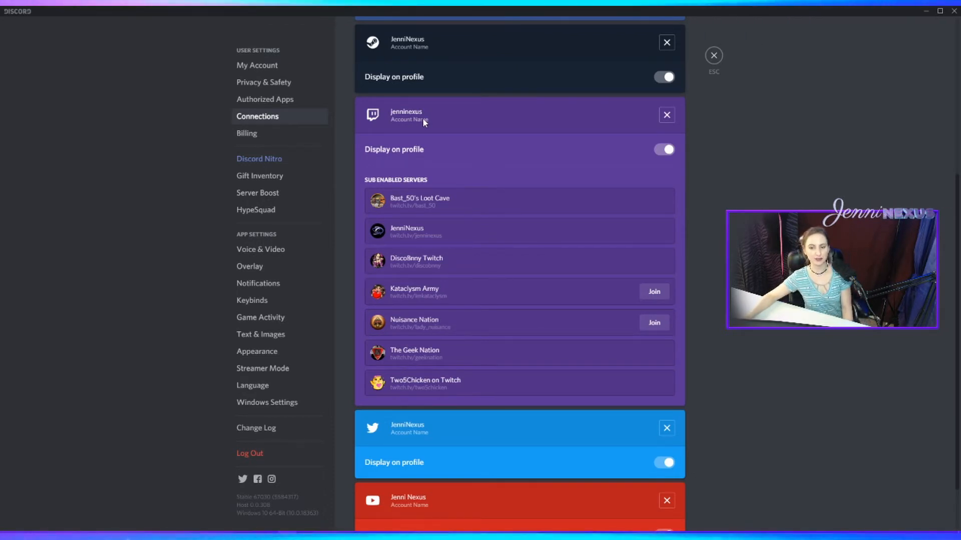
scroll(656, 410, down, 2)
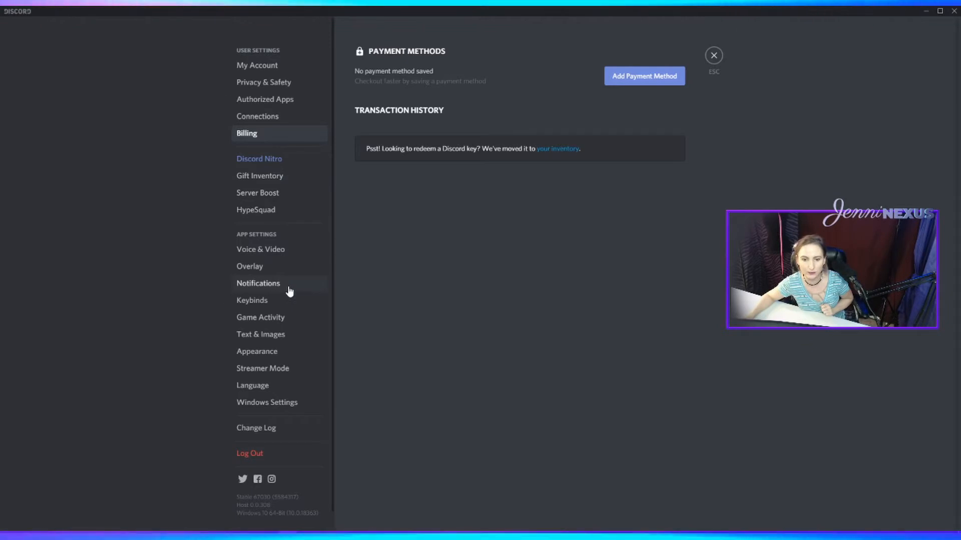
Look at the HypeSquad page and examine all of the voice and video settings
click(275, 213)
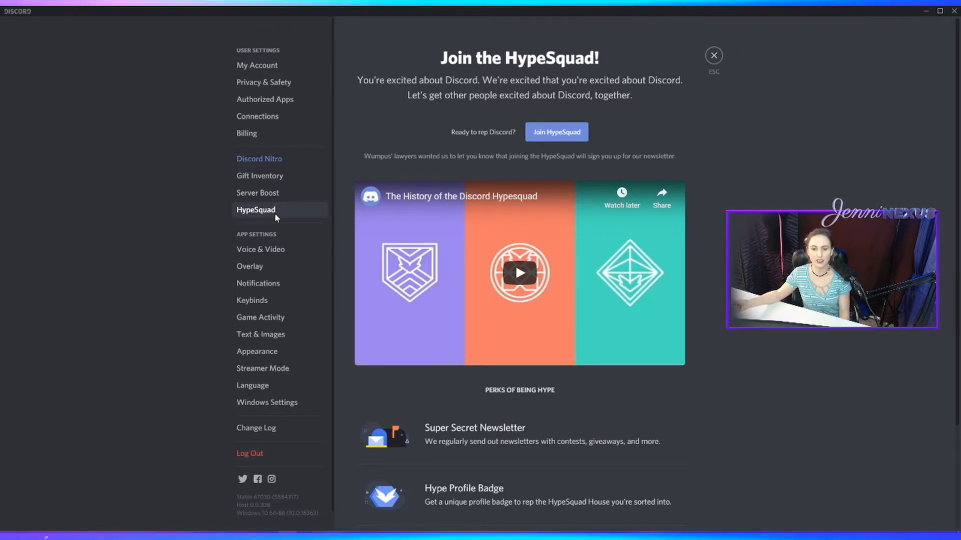
click(286, 252)
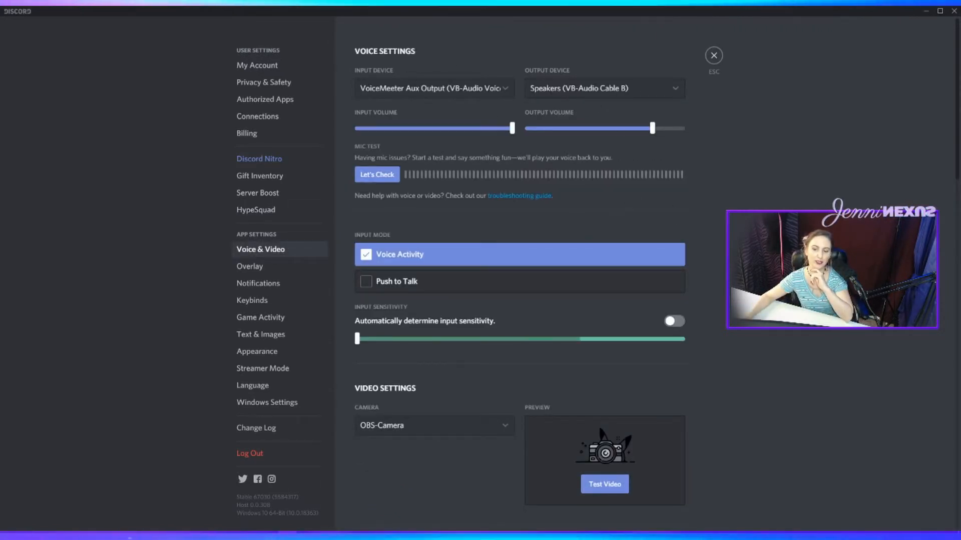
scroll(538, 340, down, 3)
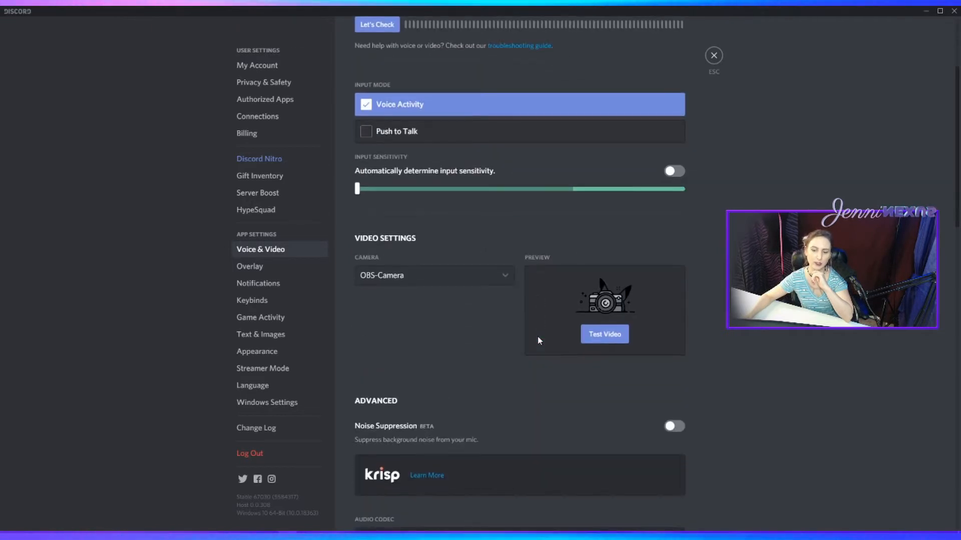
scroll(485, 369, down, 12)
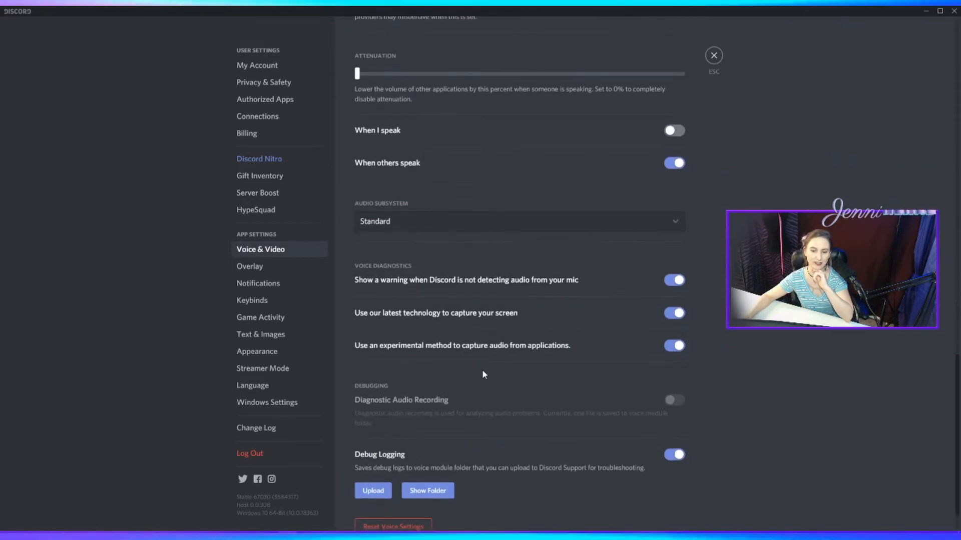
scroll(482, 373, down, 2)
scroll(478, 373, up, 20)
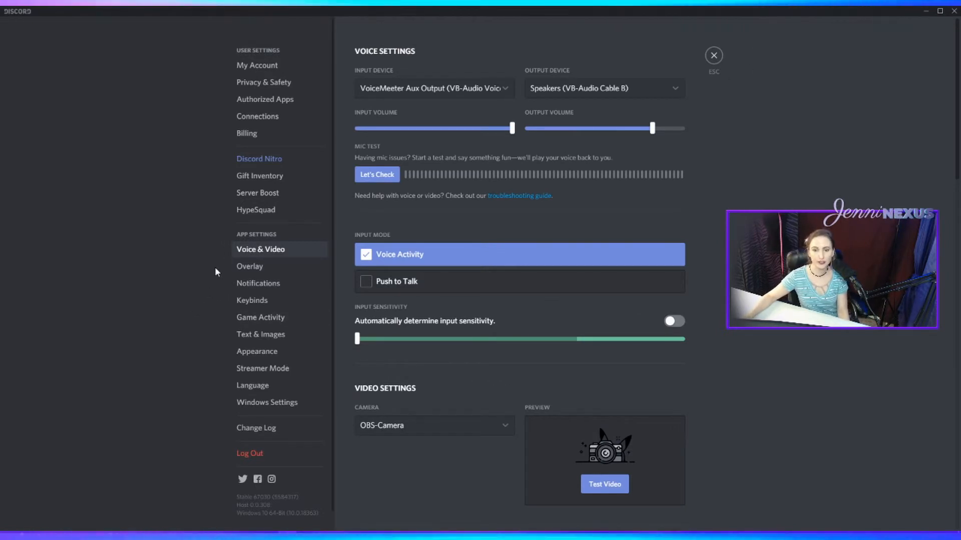
Examine the in-game overlay settings, including avatar size, displayed names and notification position
click(268, 271)
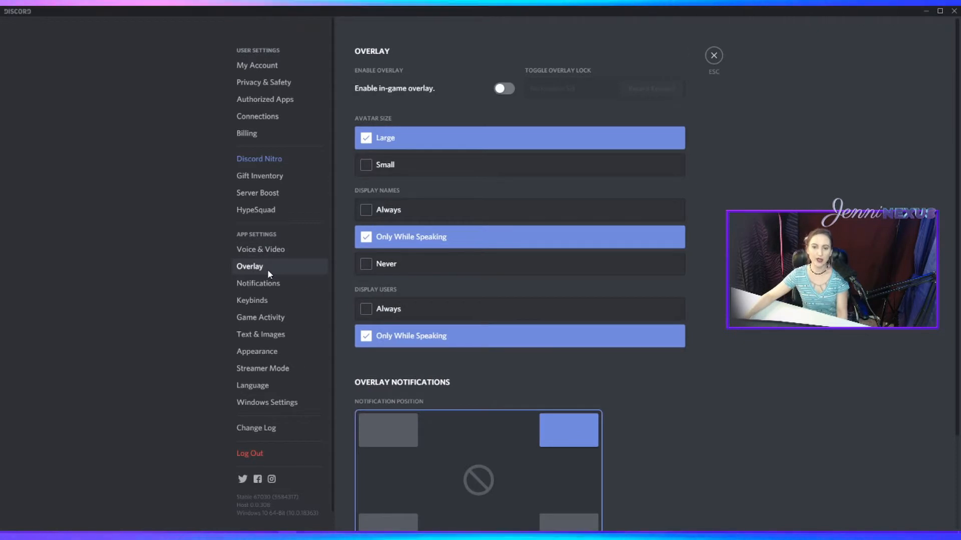
scroll(747, 356, down, 3)
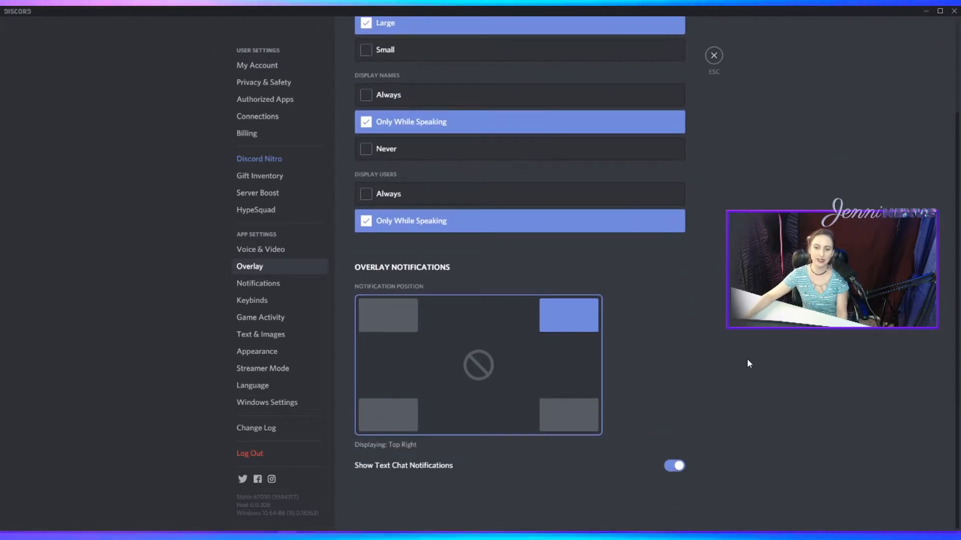
scroll(747, 360, up, 3)
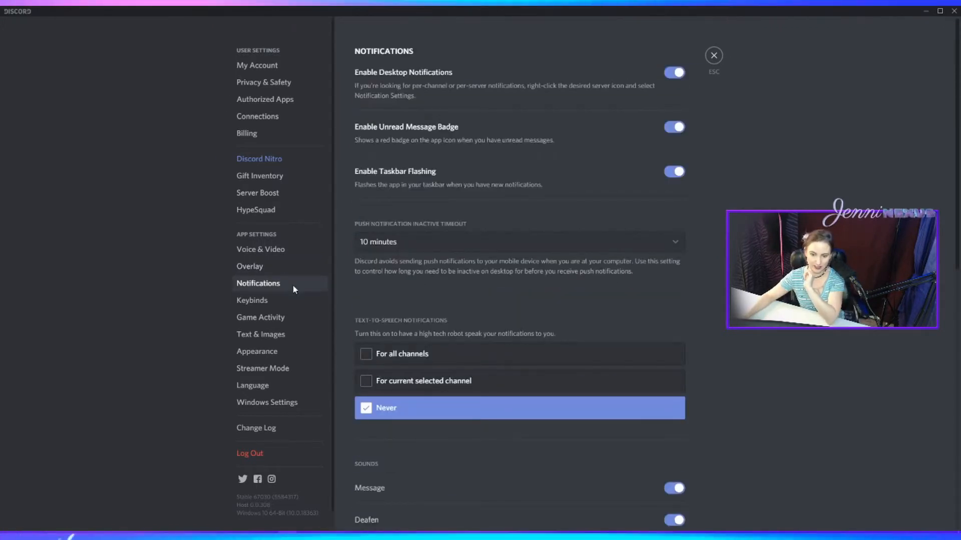
Turn off desktop notifications, the unread message badge and taskbar flashing
click(675, 74)
click(676, 127)
click(680, 173)
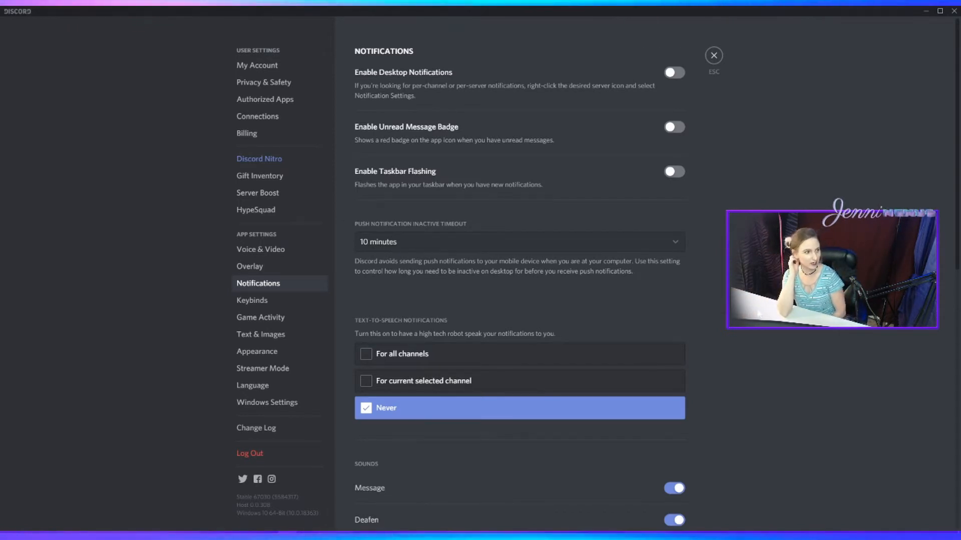
Examine the push timeout, text-to-speech and sound options in the notification settings
scroll(520, 270, down, 1)
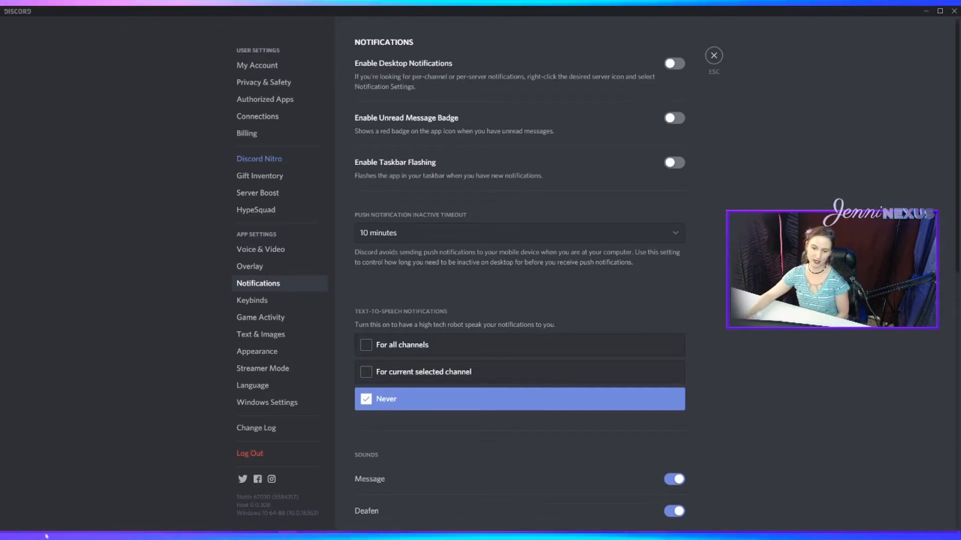
scroll(761, 334, down, 3)
scroll(761, 334, down, 2)
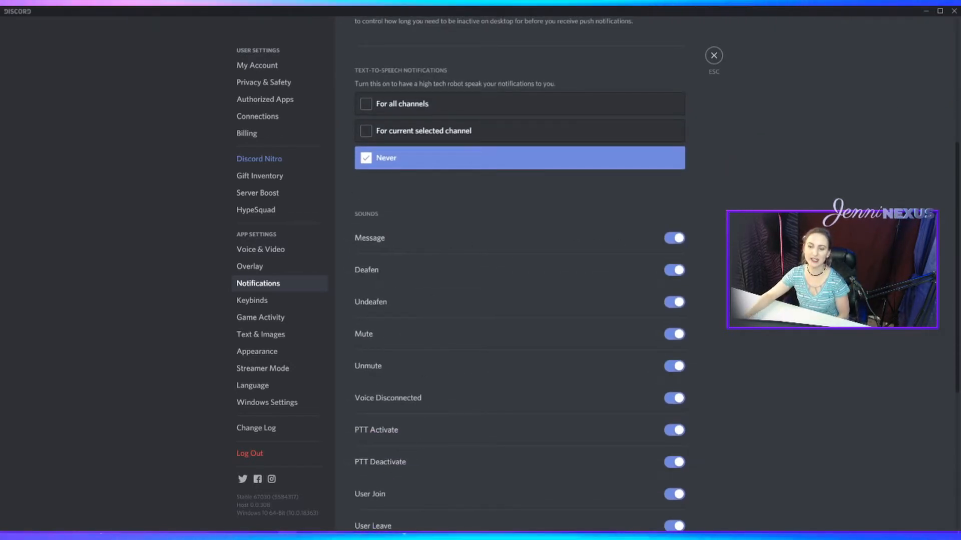
scroll(747, 159, down, 2)
scroll(673, 236, up, 4)
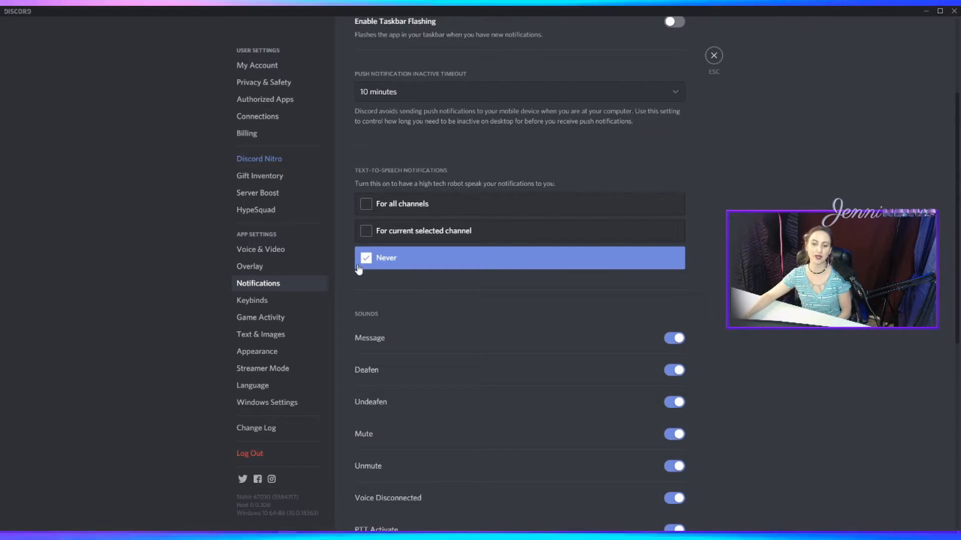
scroll(676, 292, up, 3)
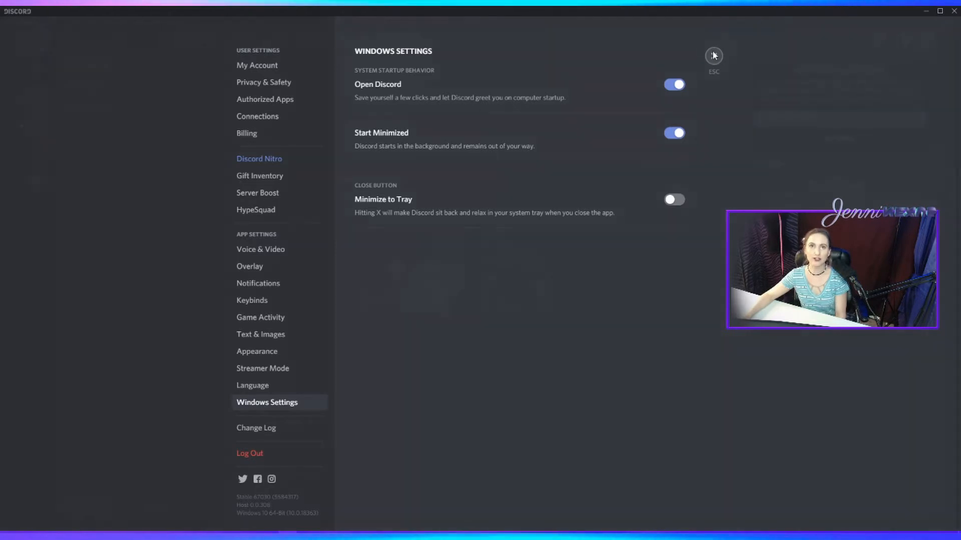
Create a custom server with an uploaded icon, named with the streamer's first name in possessive form plus "Discord (template)"
click(713, 55)
click(18, 150)
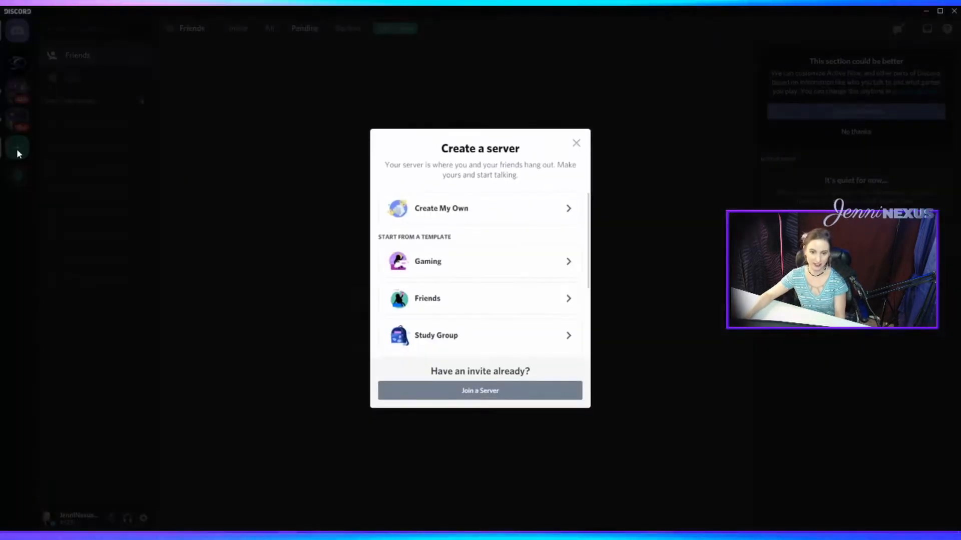
click(451, 217)
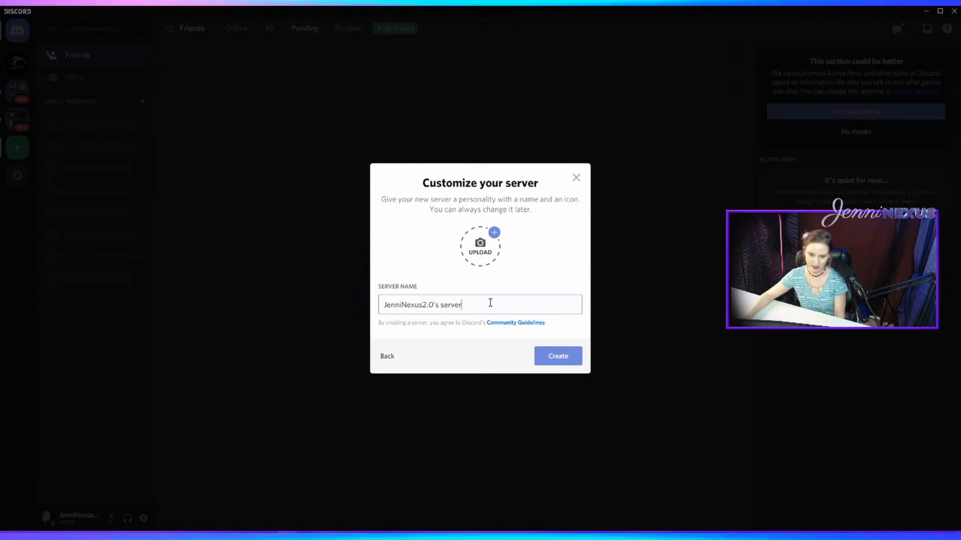
key(ctrl+a)
text(Discord)
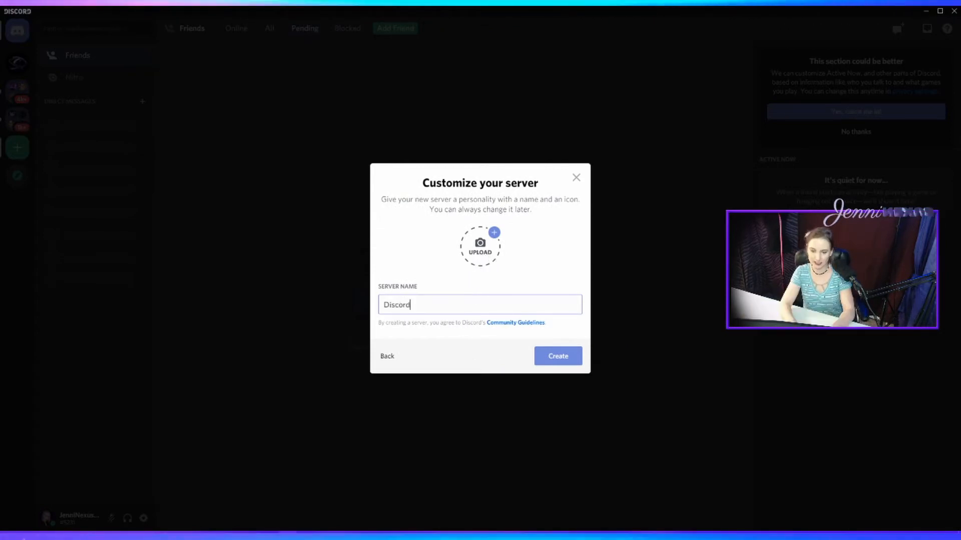
text( T)
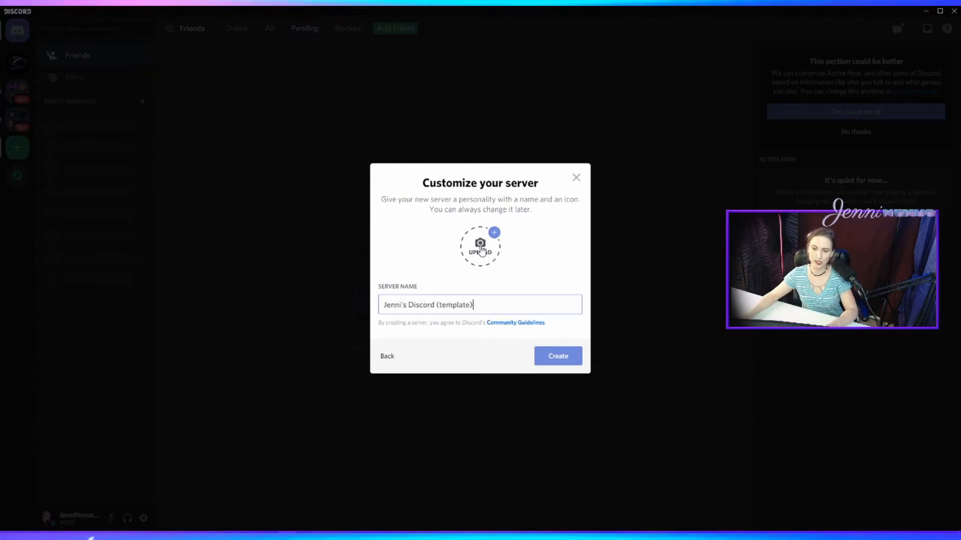
click(481, 250)
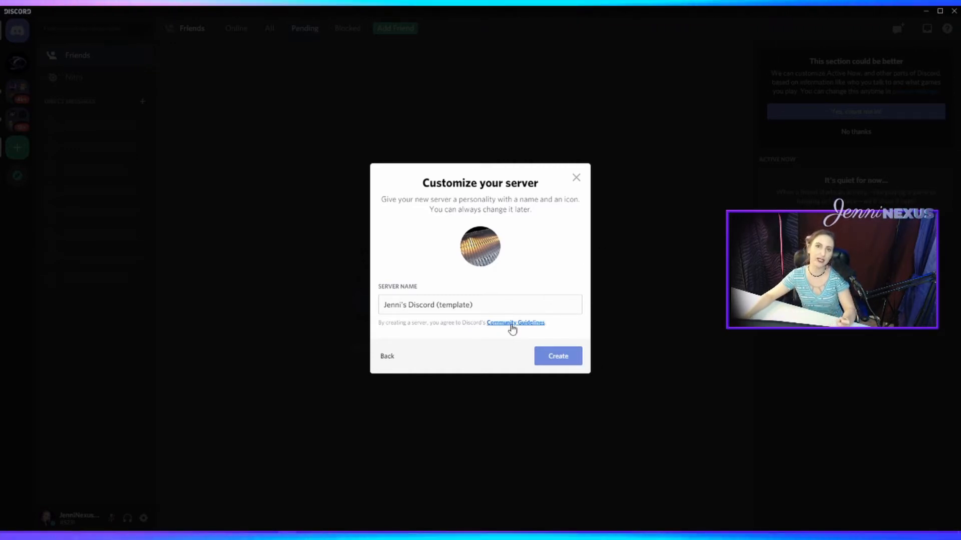
click(567, 358)
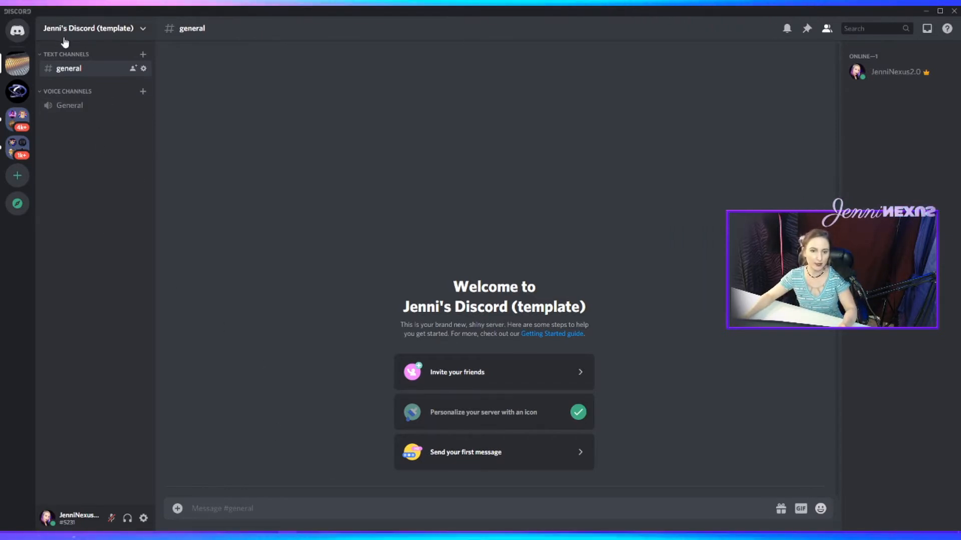
Examine the new server's overview settings, including the system messages channel options and default notifications, and look at the roles page
click(78, 32)
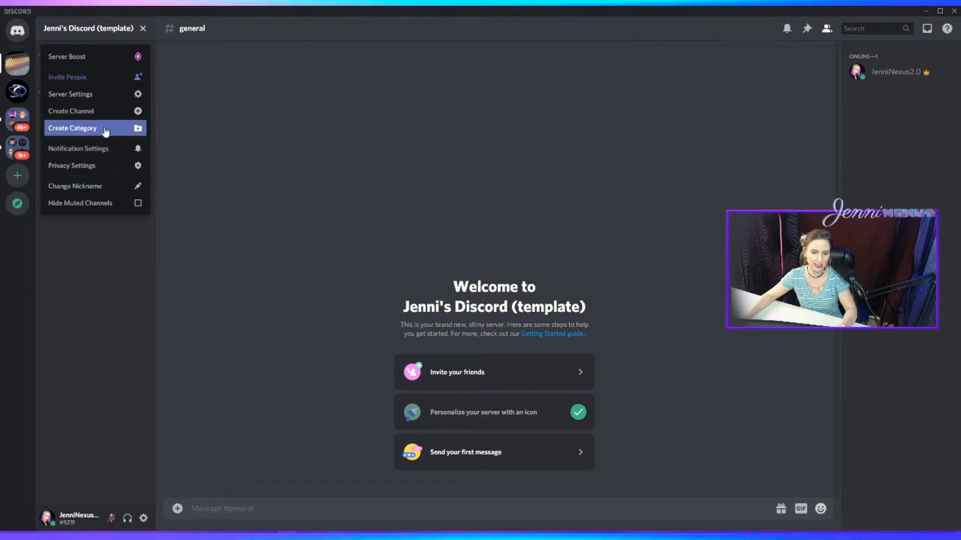
click(80, 96)
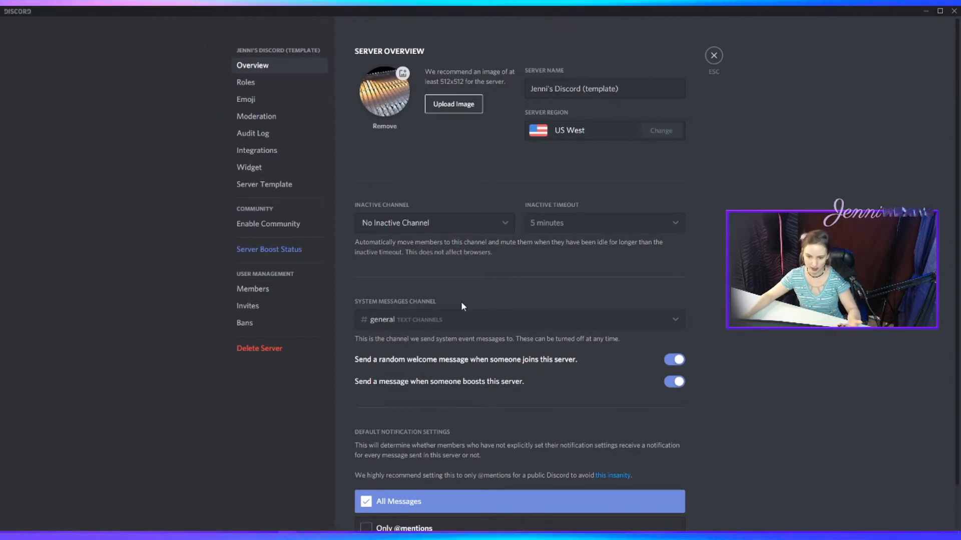
scroll(483, 265, down, 1)
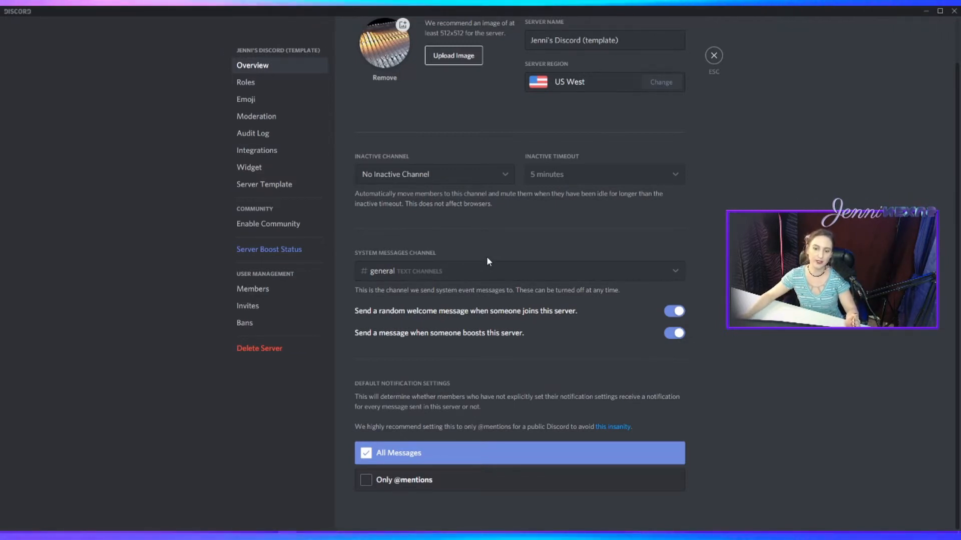
click(427, 272)
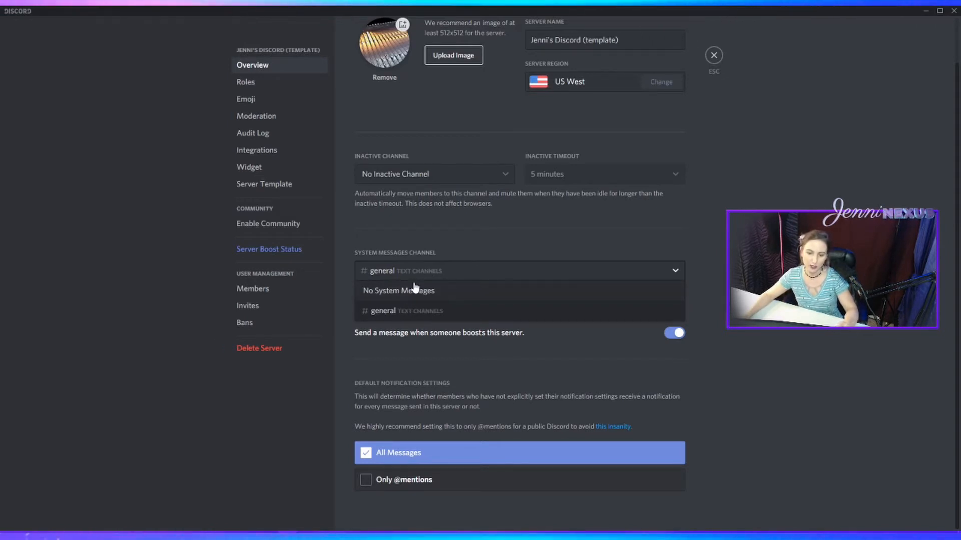
click(409, 268)
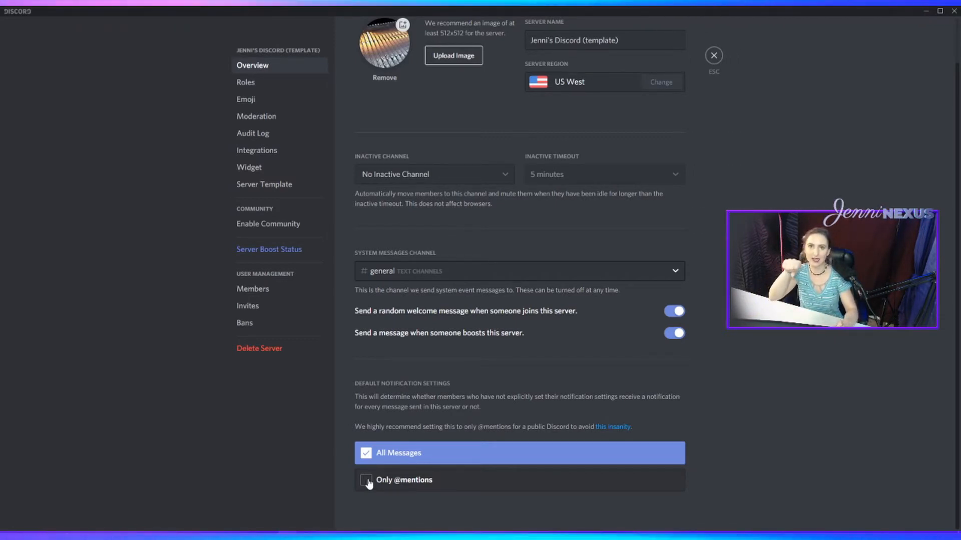
click(273, 88)
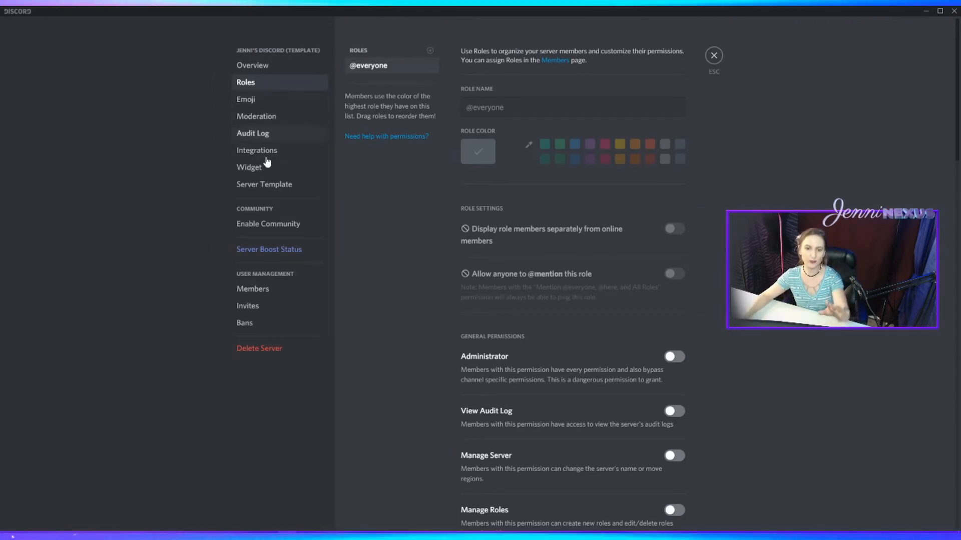
Upload an image as a server emoji with the alias 3dexampleemoji, and delete that emoji
click(282, 101)
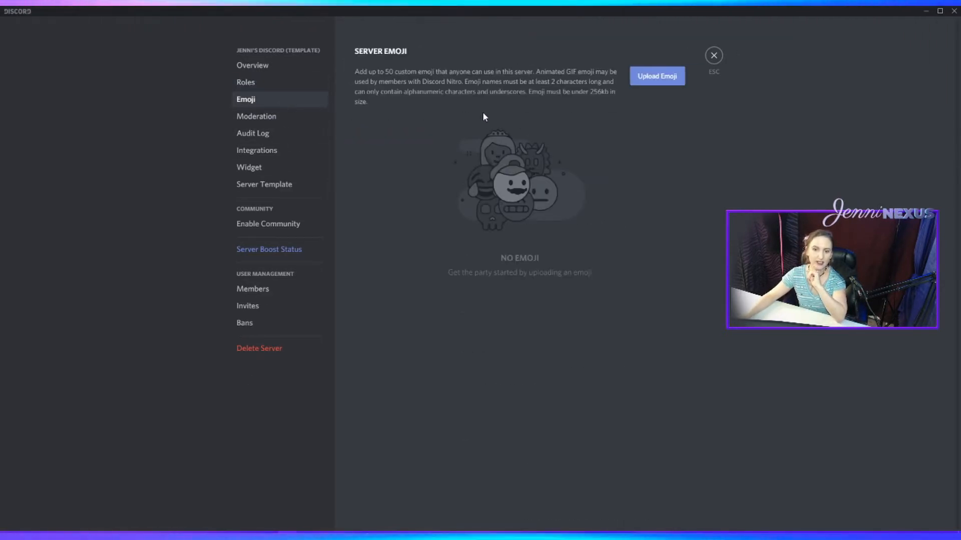
click(676, 81)
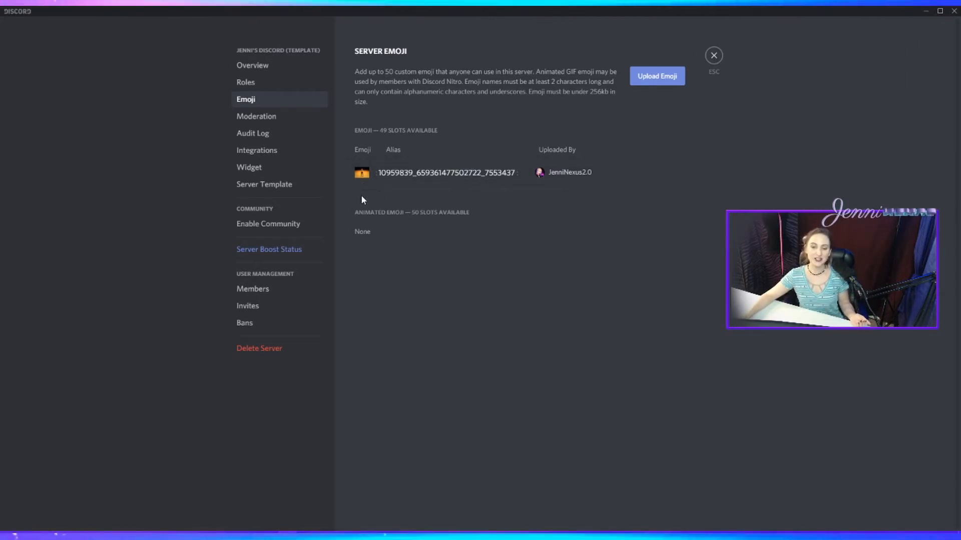
click(391, 171)
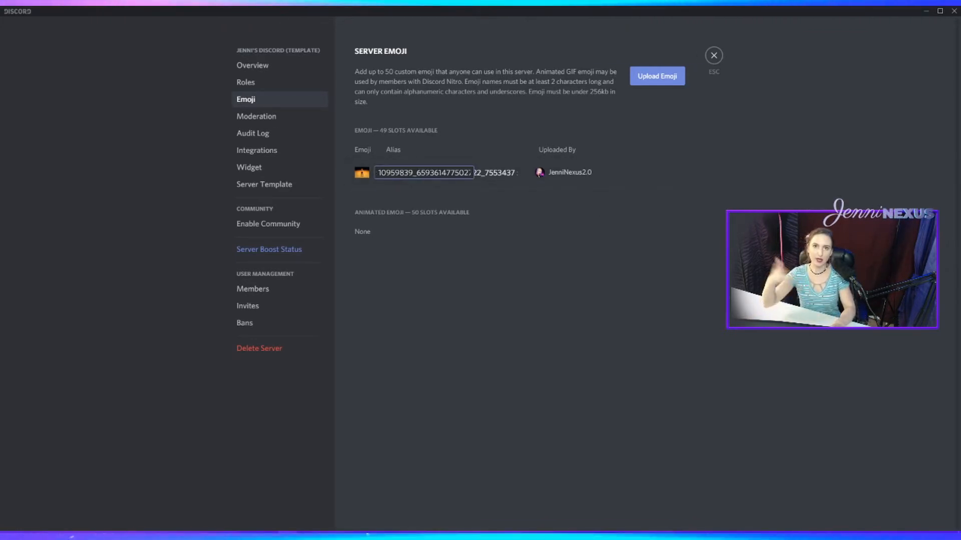
key(ctrl+a)
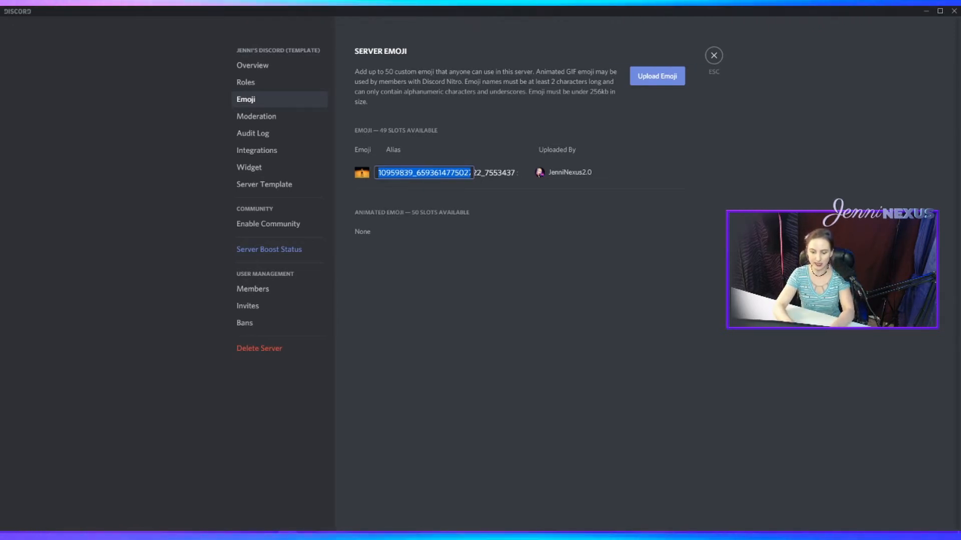
text(3dexam)
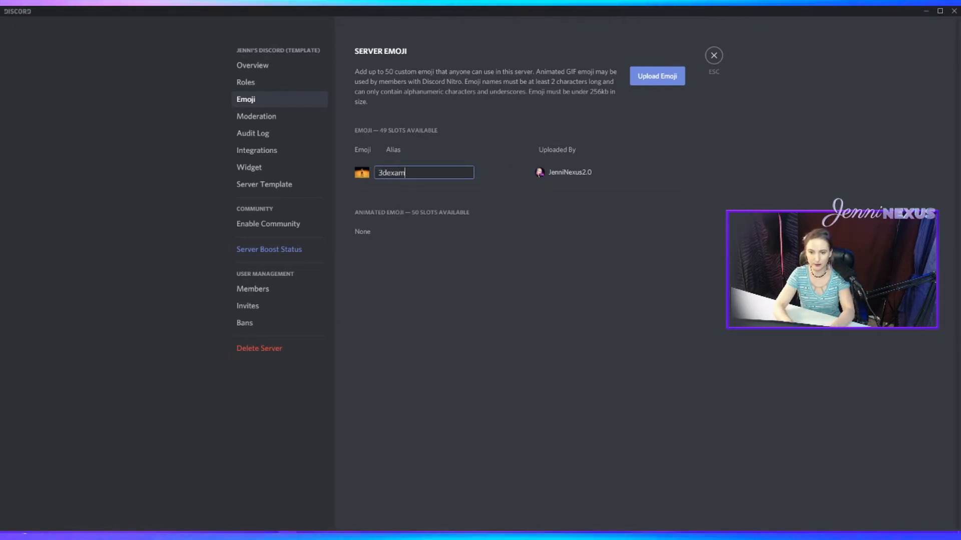
text(pleemo)
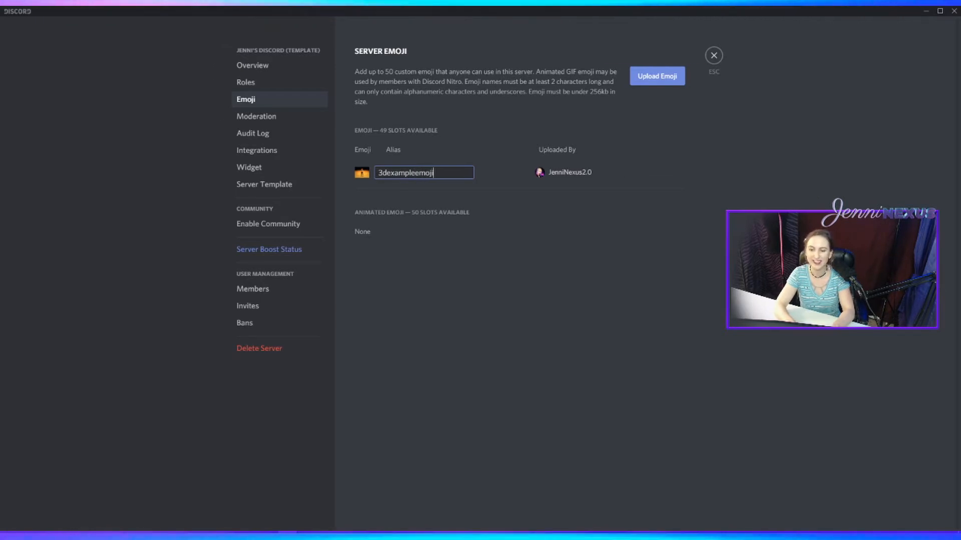
text(ji)
click(511, 187)
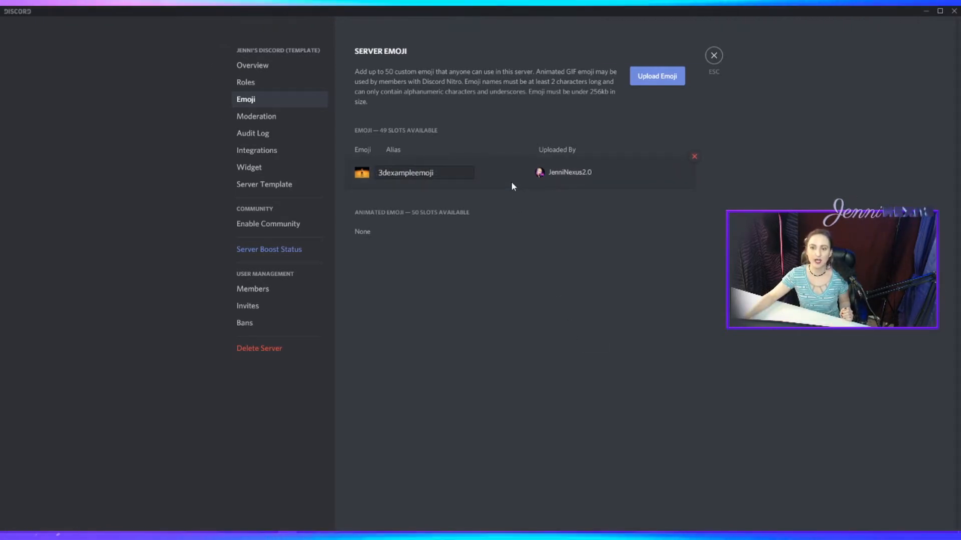
click(693, 158)
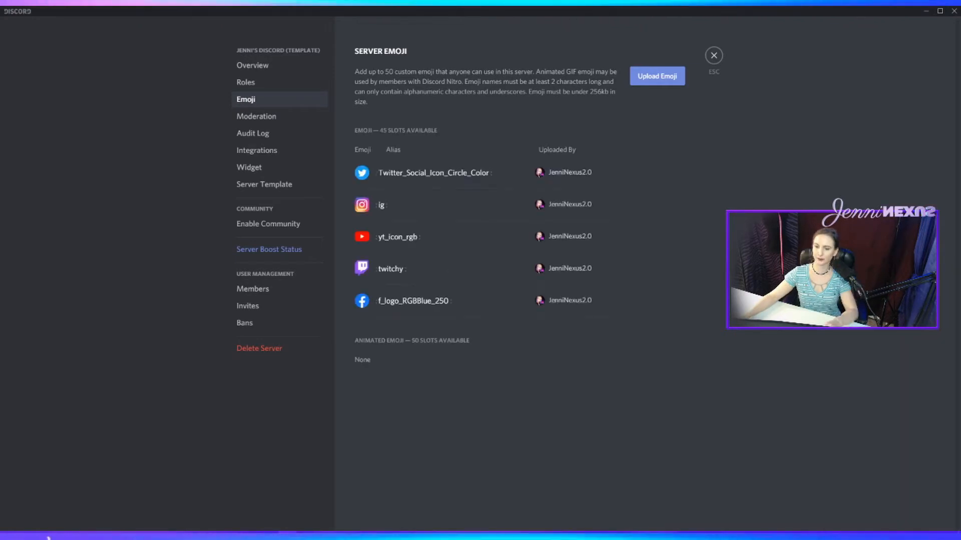
Add social media logos as server emojis and set the Patreon logo's alias to patreon
click(442, 173)
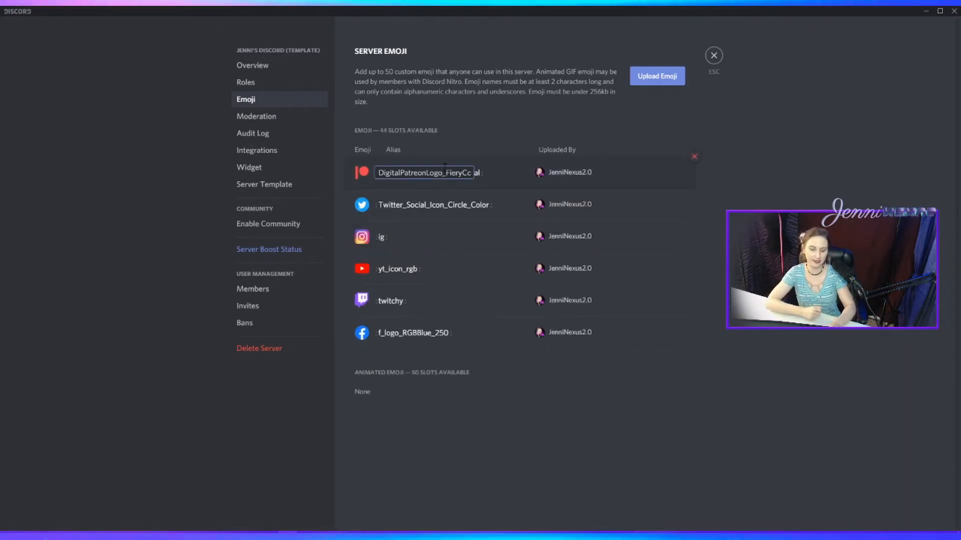
double_click(444, 168)
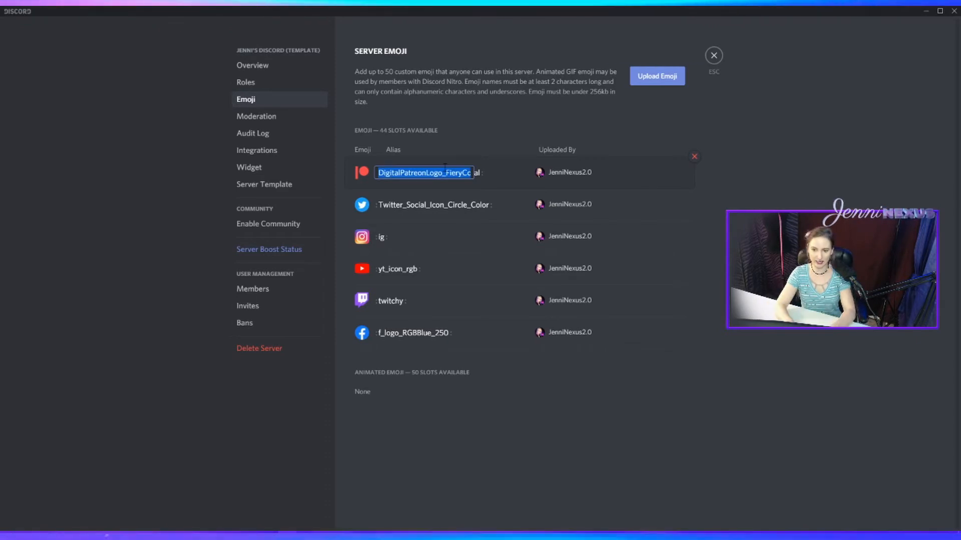
text(pa)
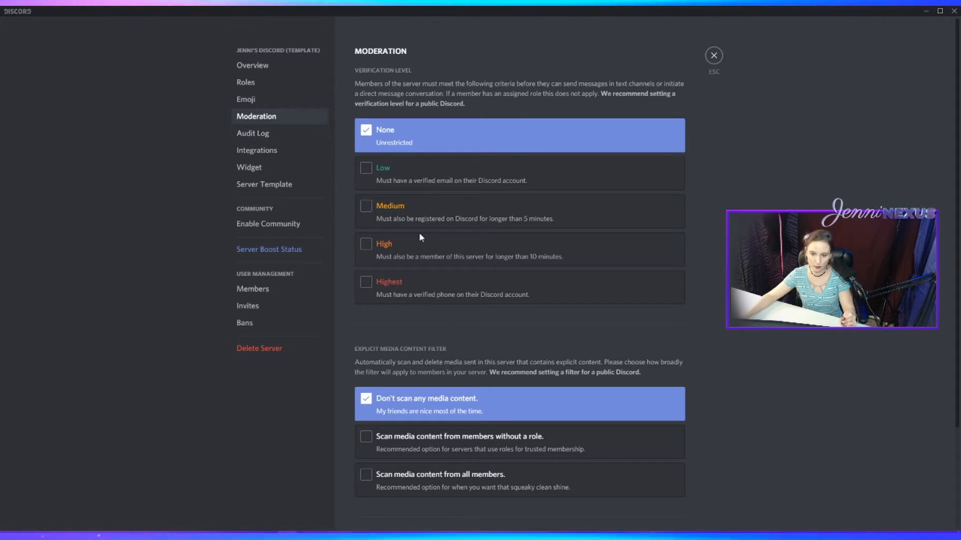
Set the server's verification level to High and its explicit media filter to scan content from all members, and save the changes
click(369, 250)
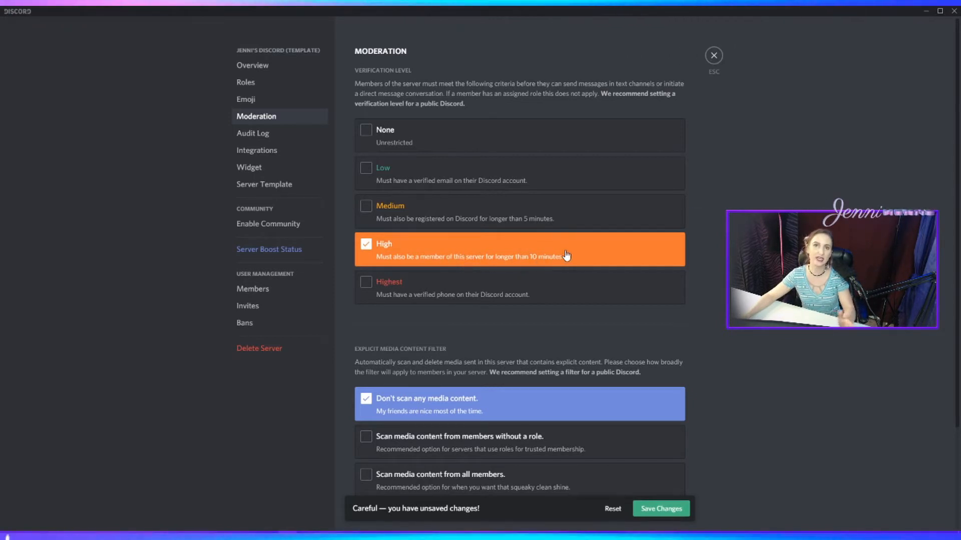
scroll(410, 278, down, 3)
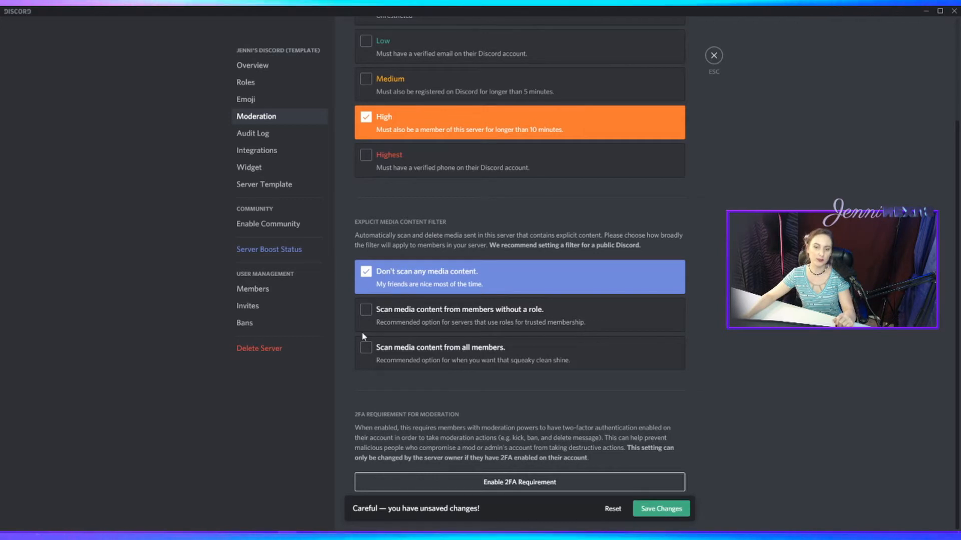
click(369, 348)
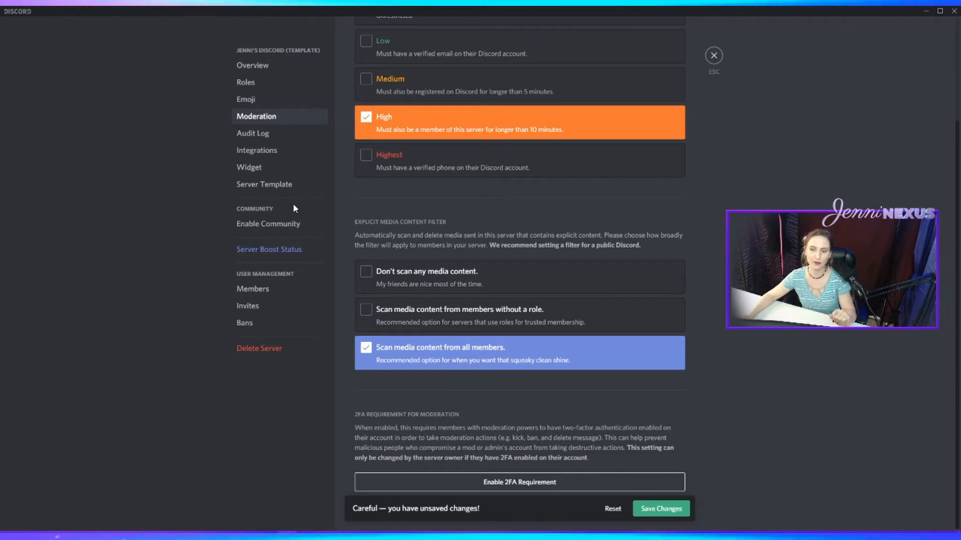
click(649, 509)
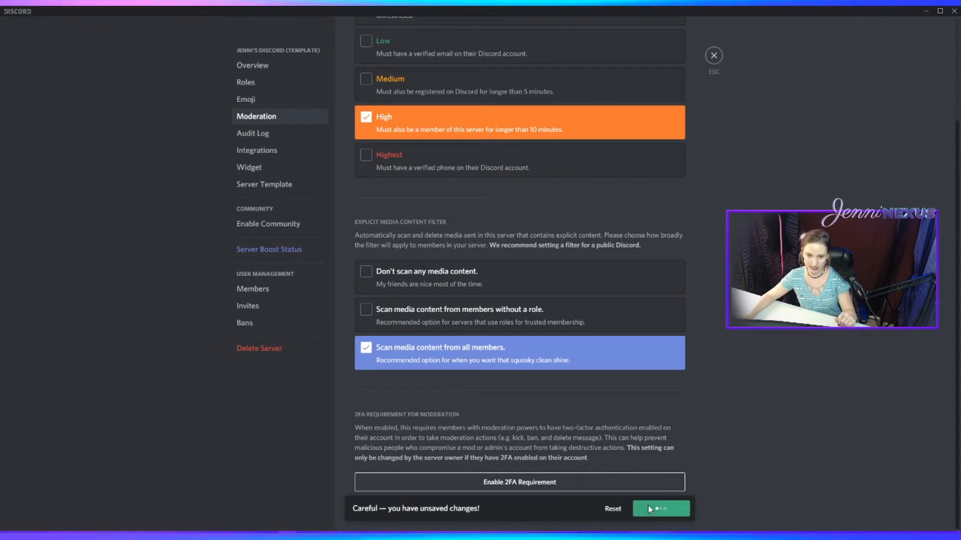
Examine the server's audit log, including the details of the server change entry and the fb emoji update
click(291, 133)
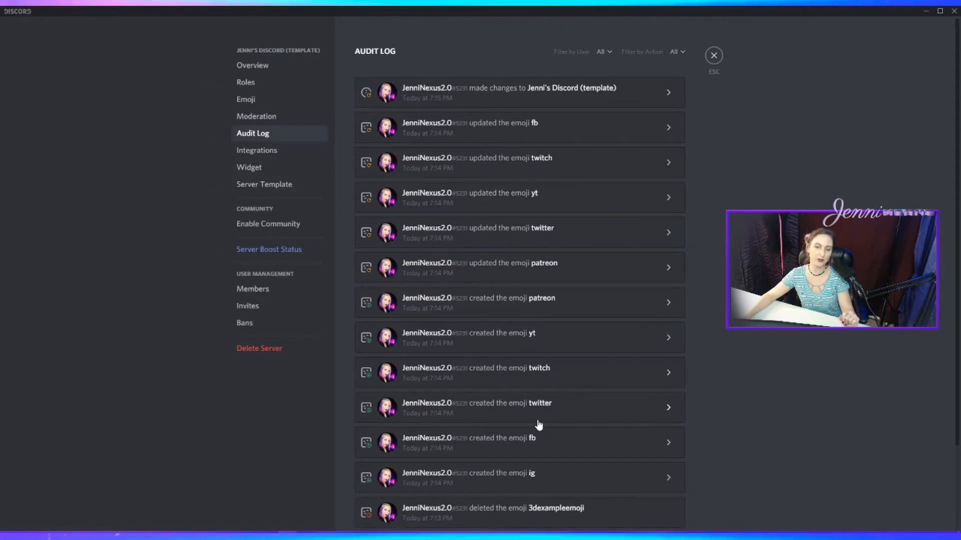
click(669, 93)
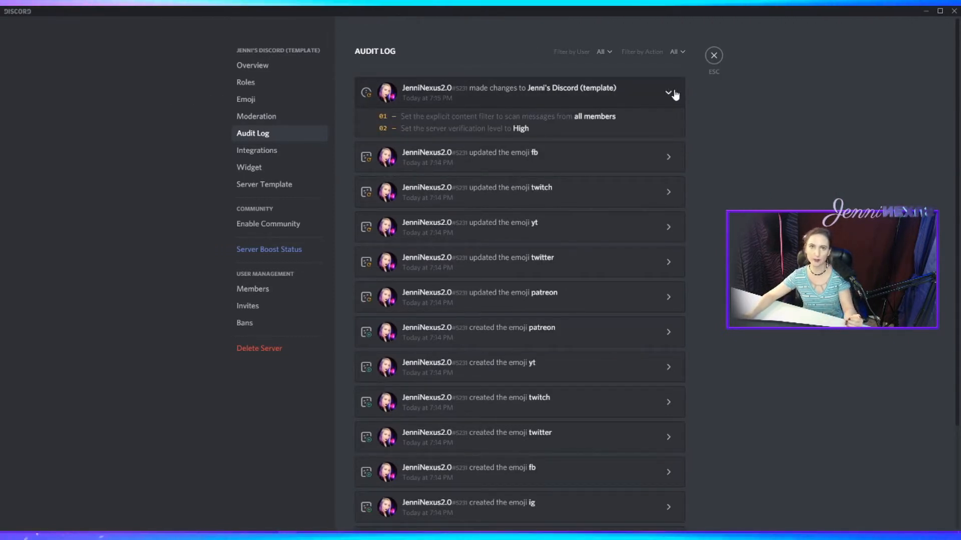
click(670, 95)
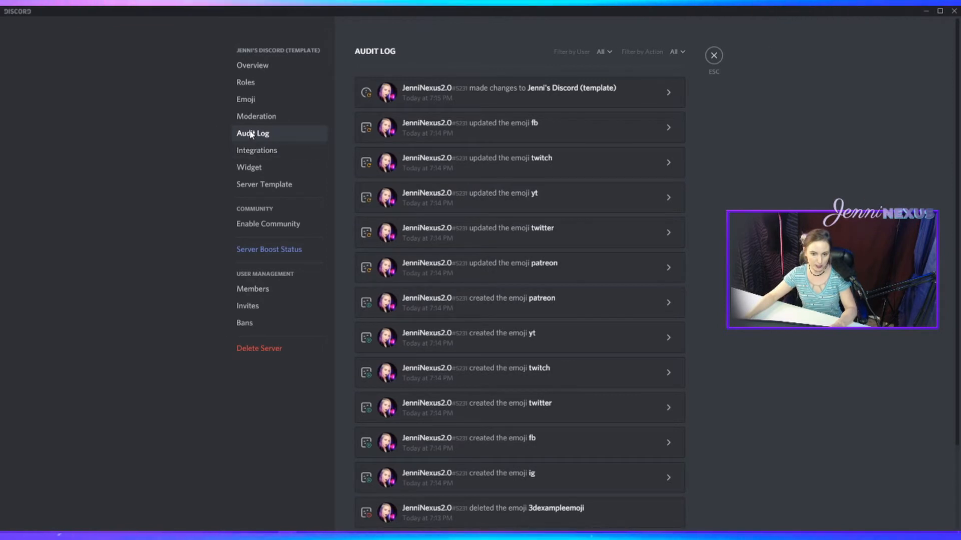
click(667, 94)
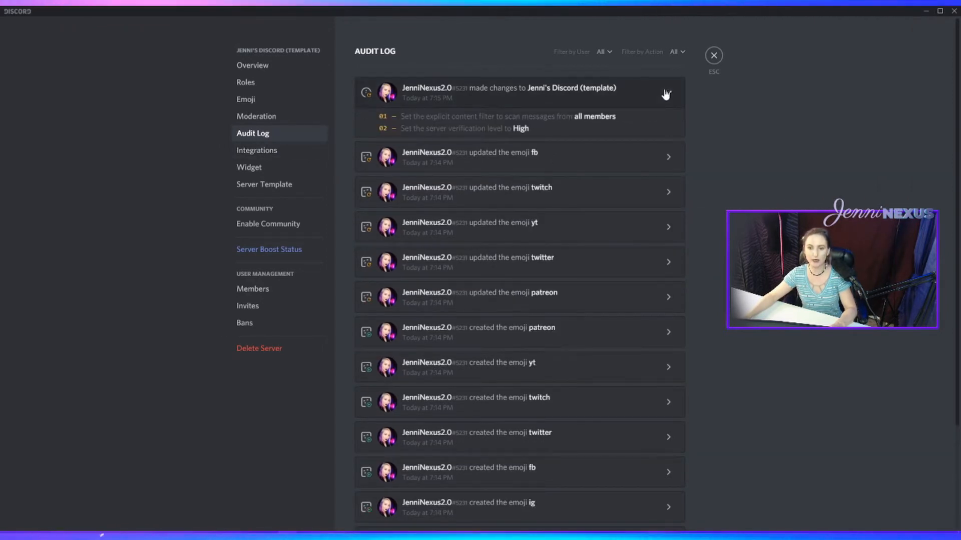
click(669, 95)
click(677, 131)
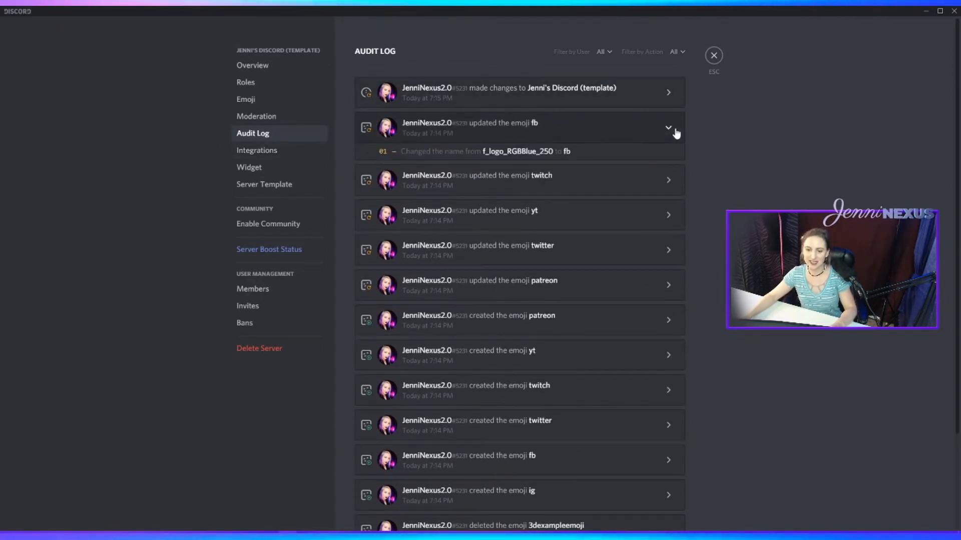
click(675, 131)
Enable the Twitch integration for the connected Twitch account on the server
click(294, 153)
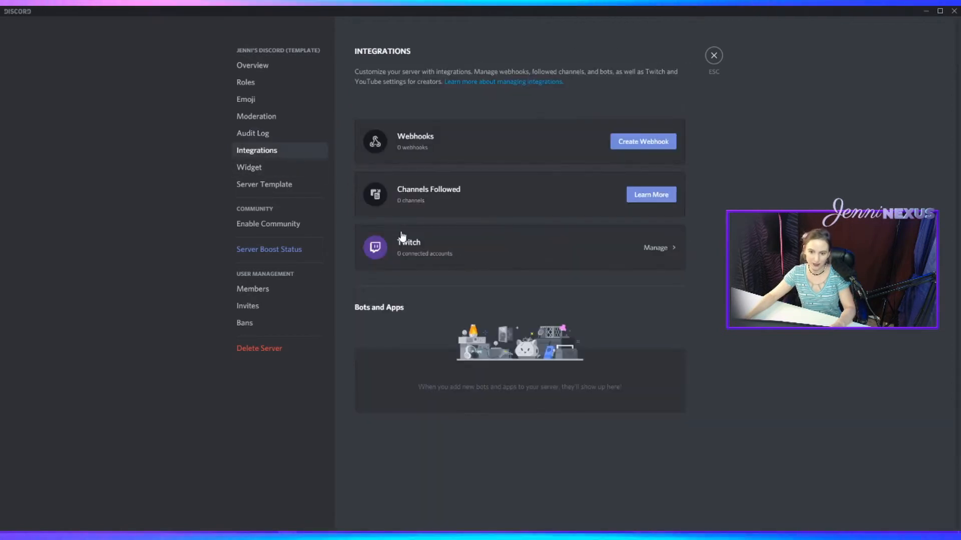
click(607, 252)
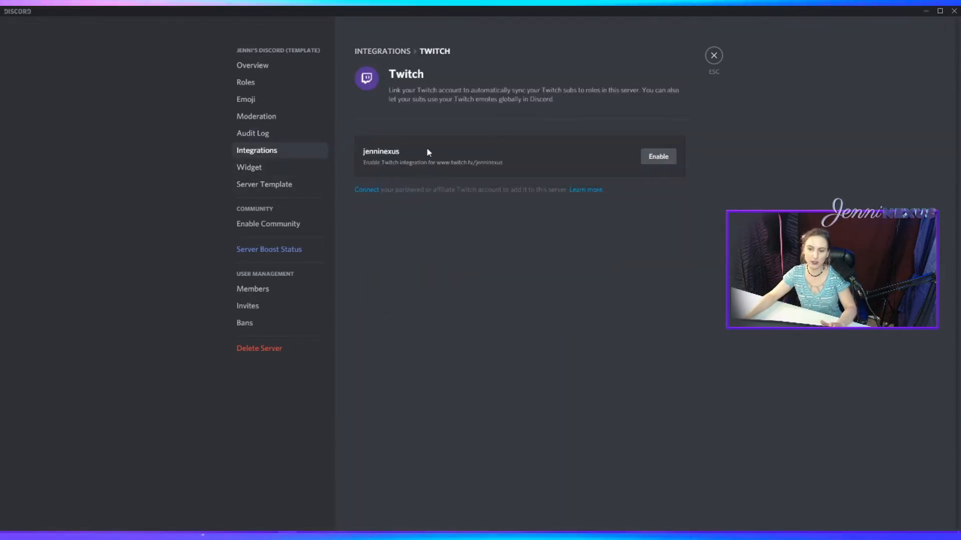
click(668, 157)
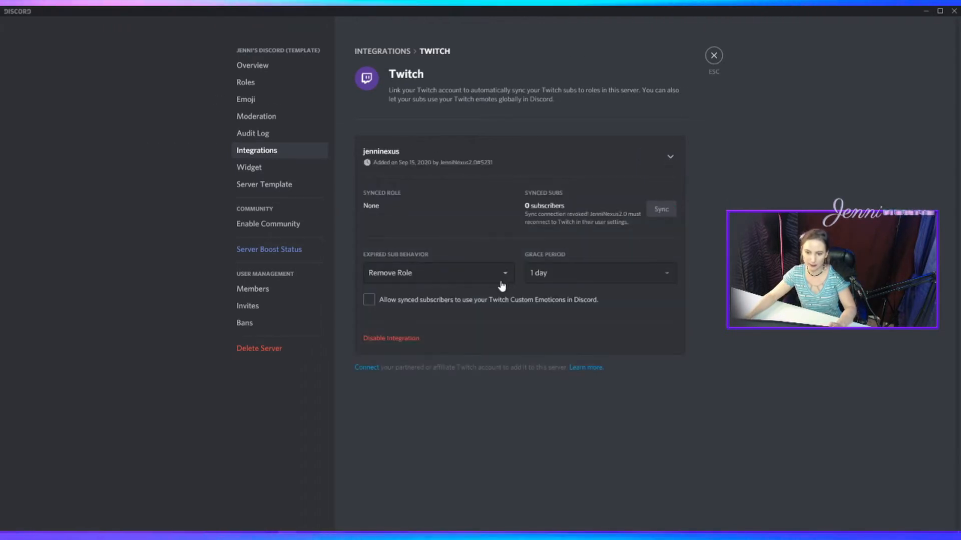
Check the Twitch integration's expired sub behavior options and read the Channel Following FAQ in the browser, through its instructions for removing a followed channel
click(465, 275)
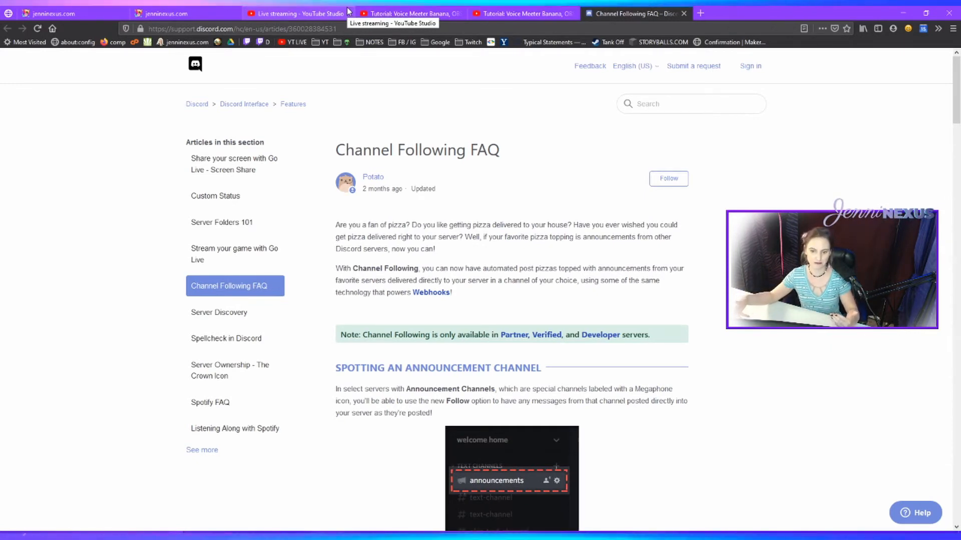
scroll(619, 272, down, 5)
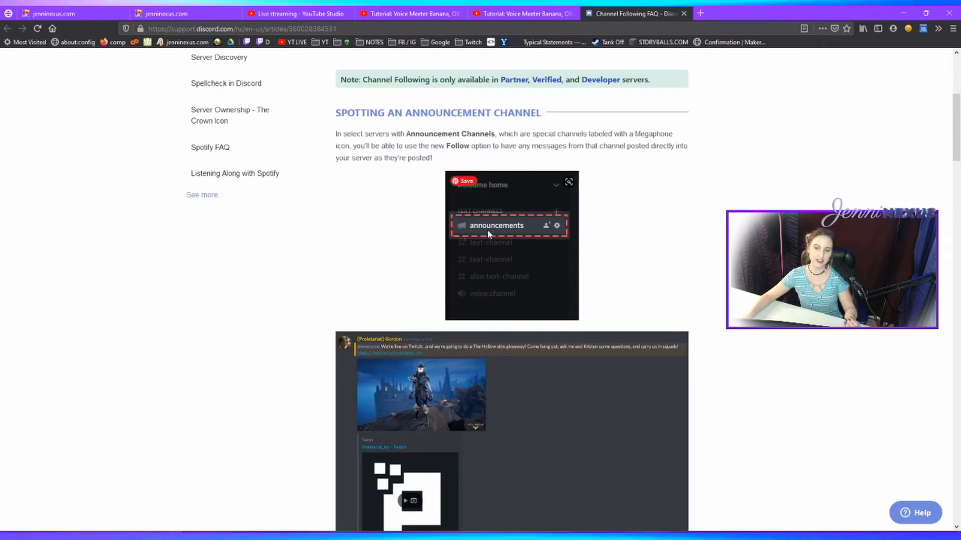
scroll(488, 231, down, 5)
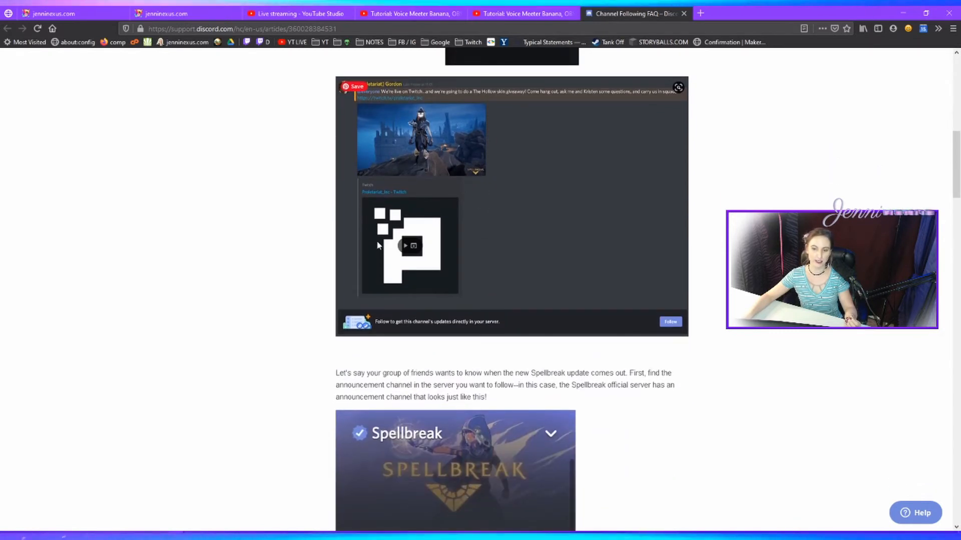
scroll(351, 295, down, 4)
scroll(296, 307, down, 10)
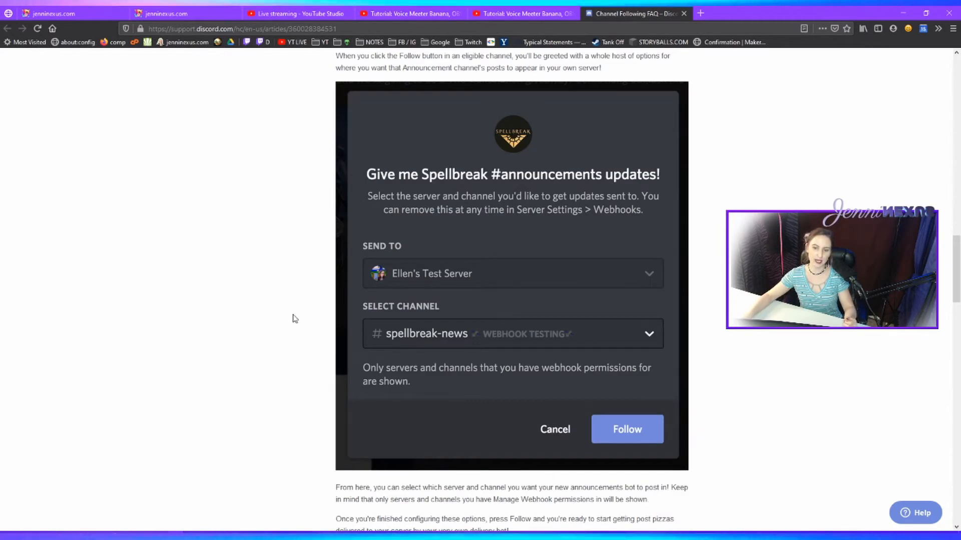
scroll(295, 318, down, 4)
scroll(295, 319, down, 9)
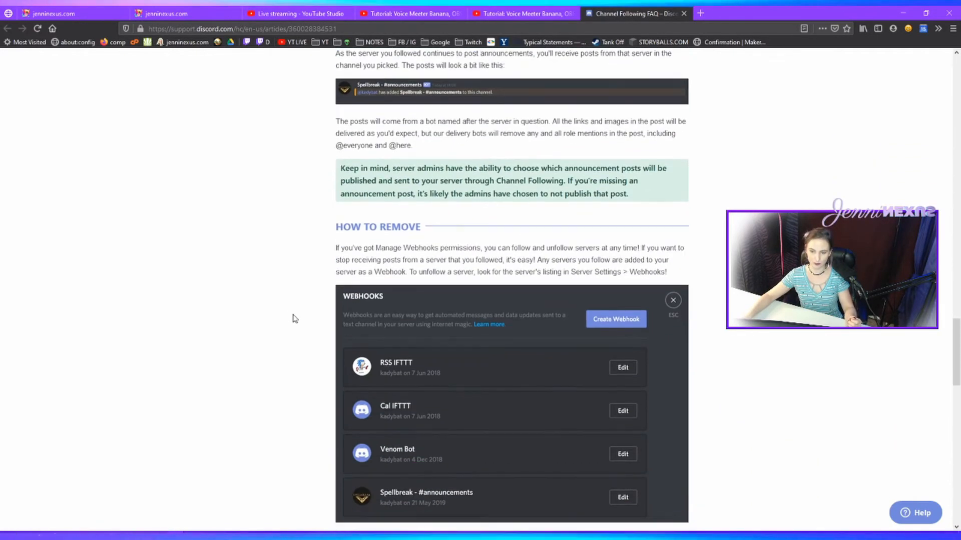
scroll(295, 319, down, 14)
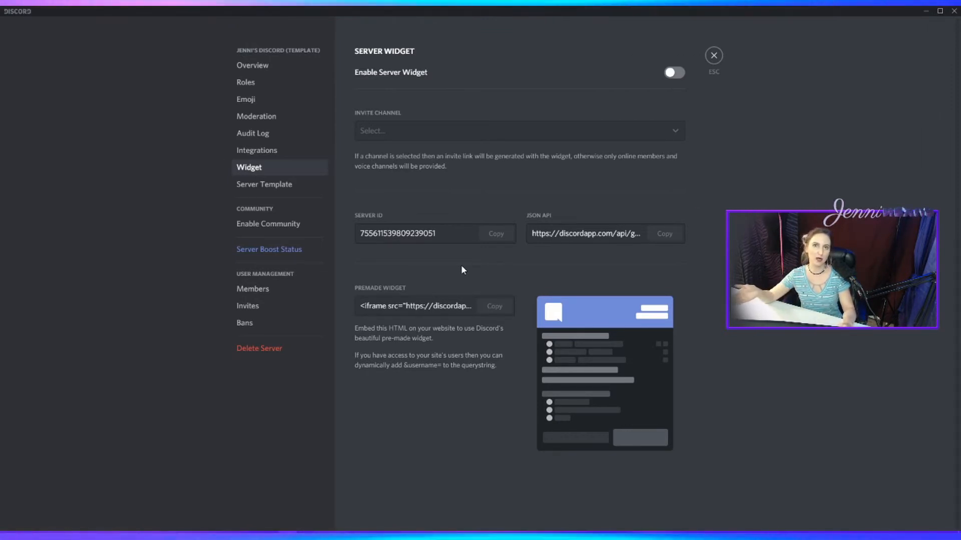
Generate a template titled "Artist / Creator Discord server (template)", described as "Stay in touch with the artist, get updates, share your work, and connect with the community."
click(273, 189)
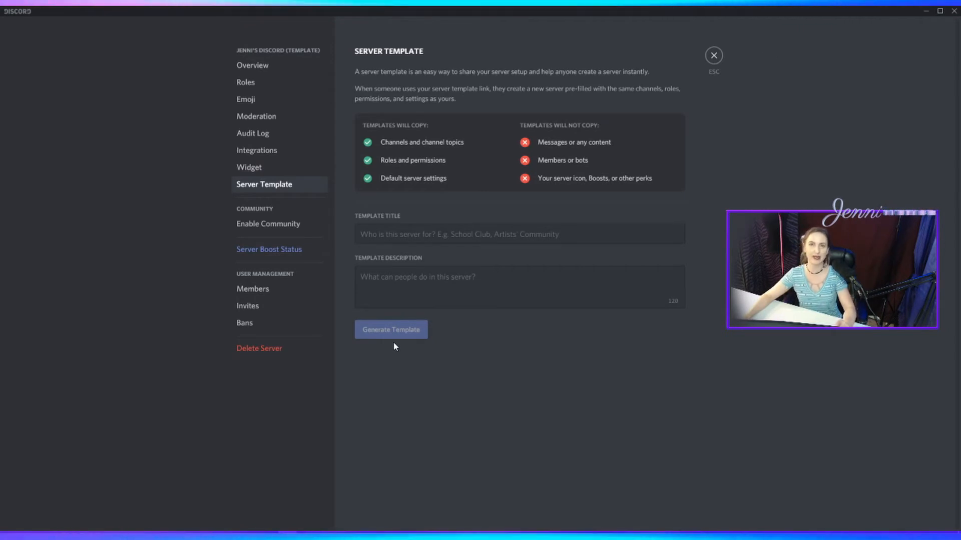
click(401, 234)
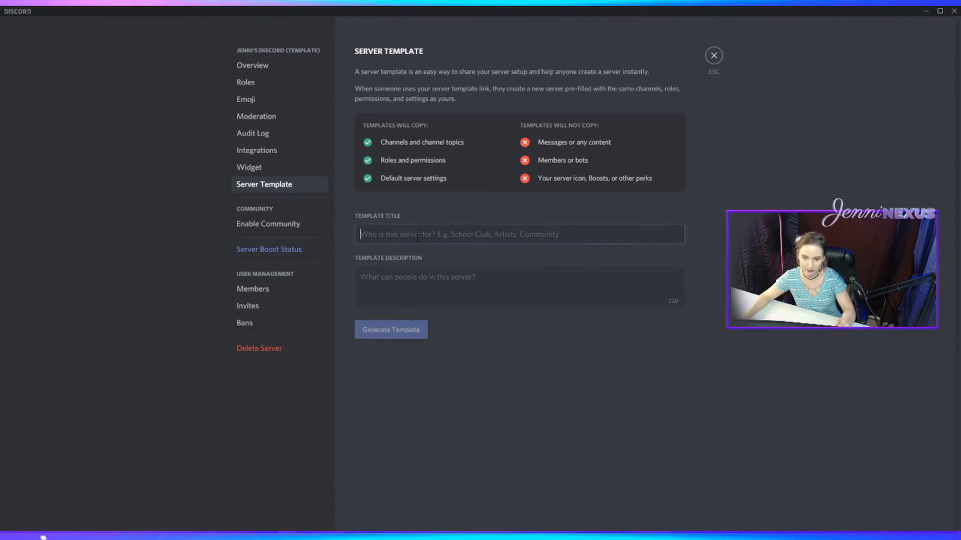
text(Artist / Creator Discord server (template))
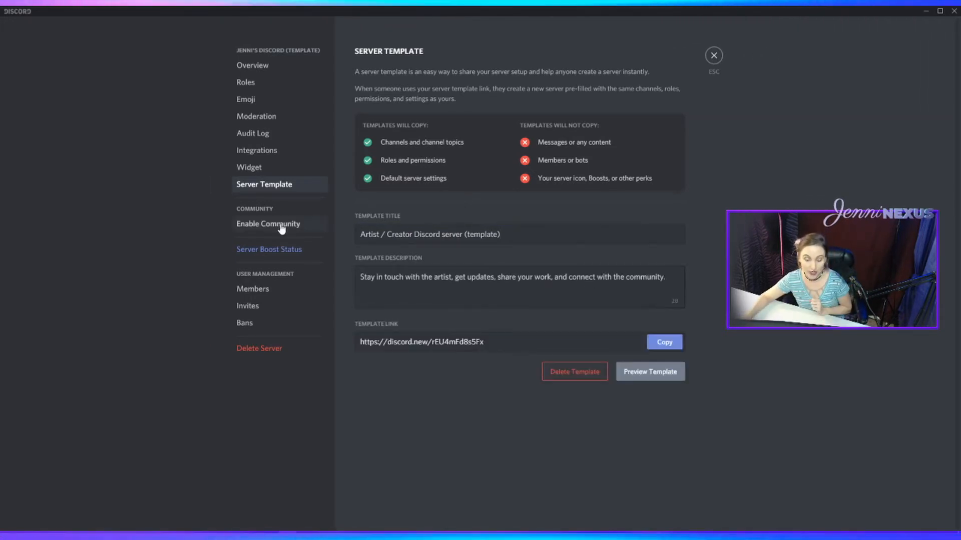
Convert the server to a Community server, having the rules and community updates channels created automatically and agreeing to the Community Guidelines
click(281, 229)
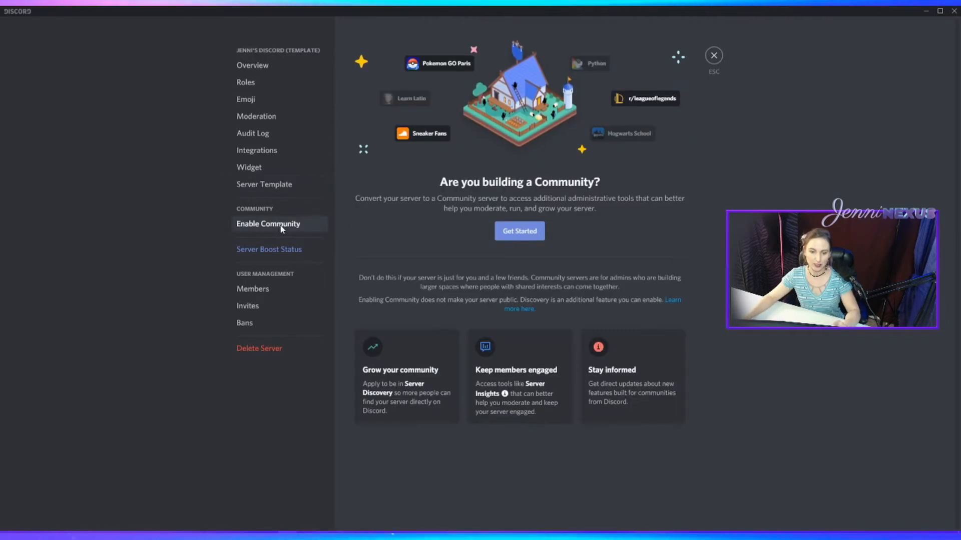
click(518, 232)
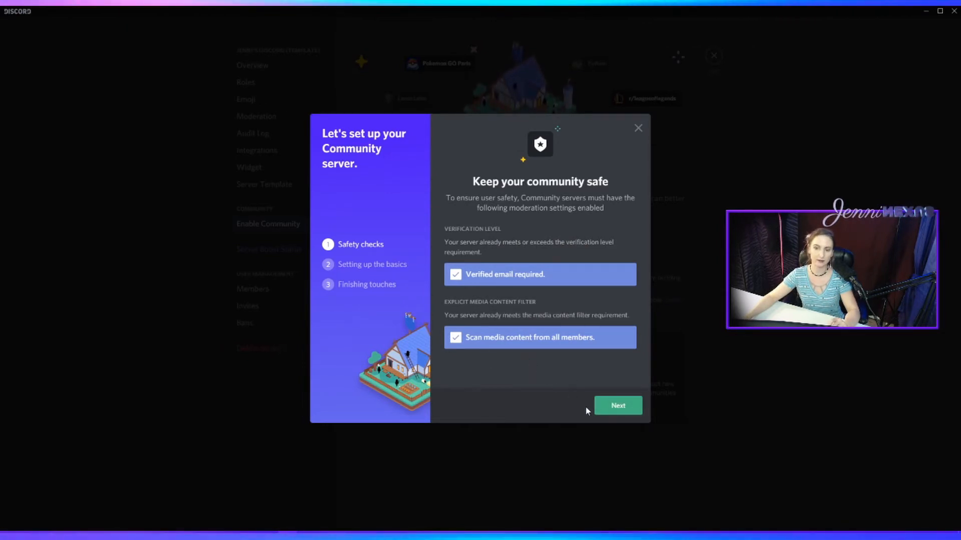
click(611, 406)
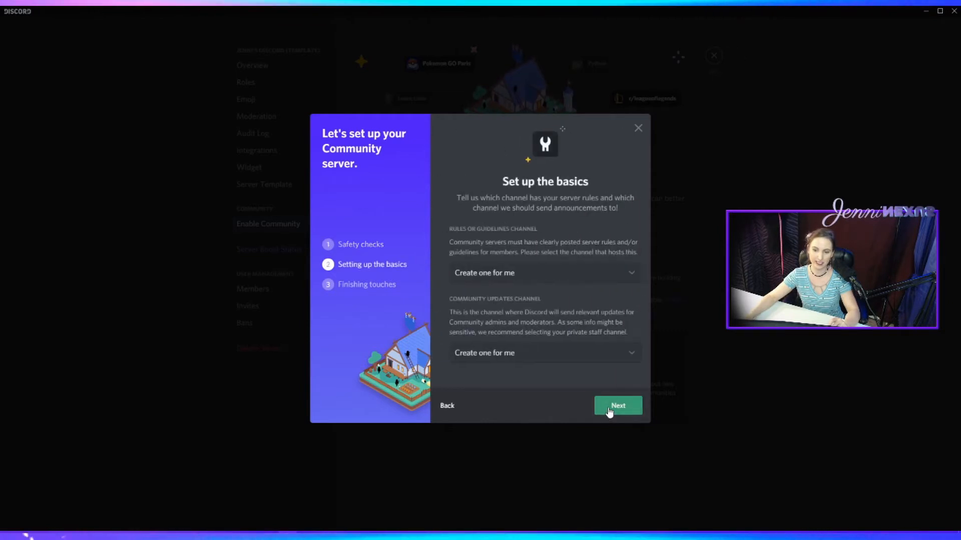
click(532, 271)
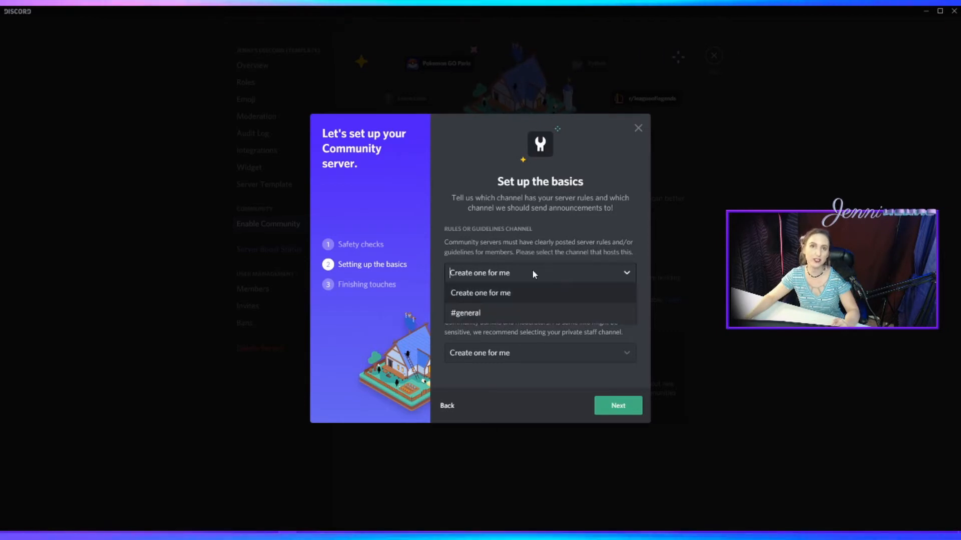
click(527, 295)
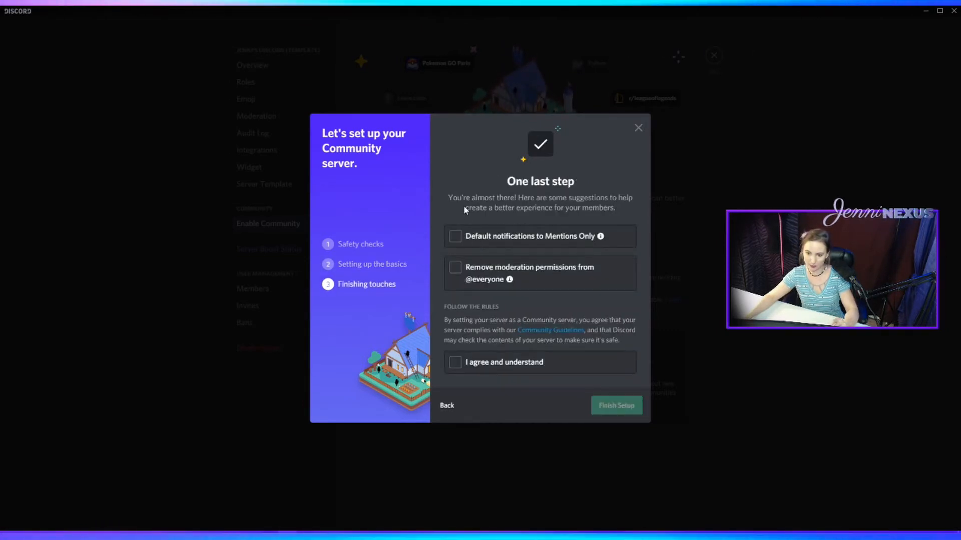
click(452, 364)
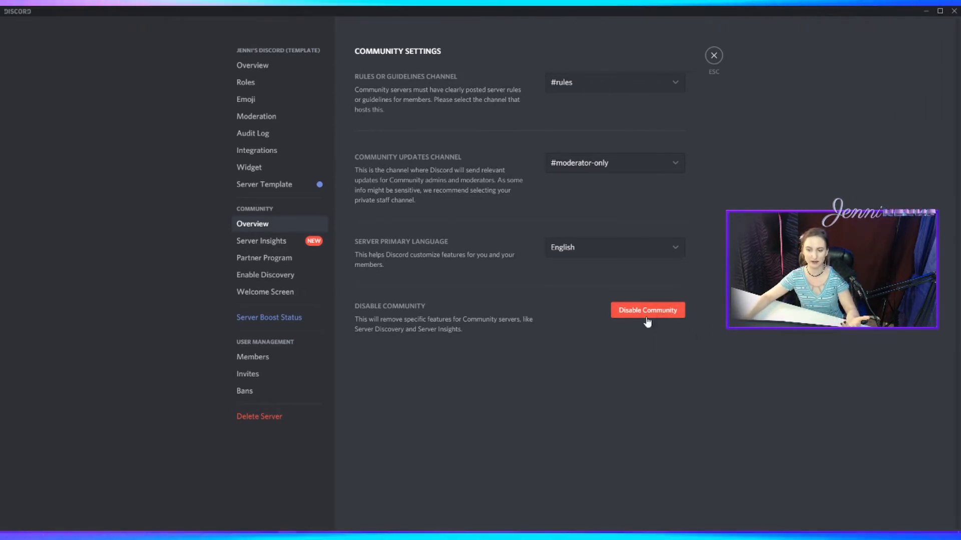
Review the server's eligibility requirements for the Partner Program and for Server Discovery
click(280, 257)
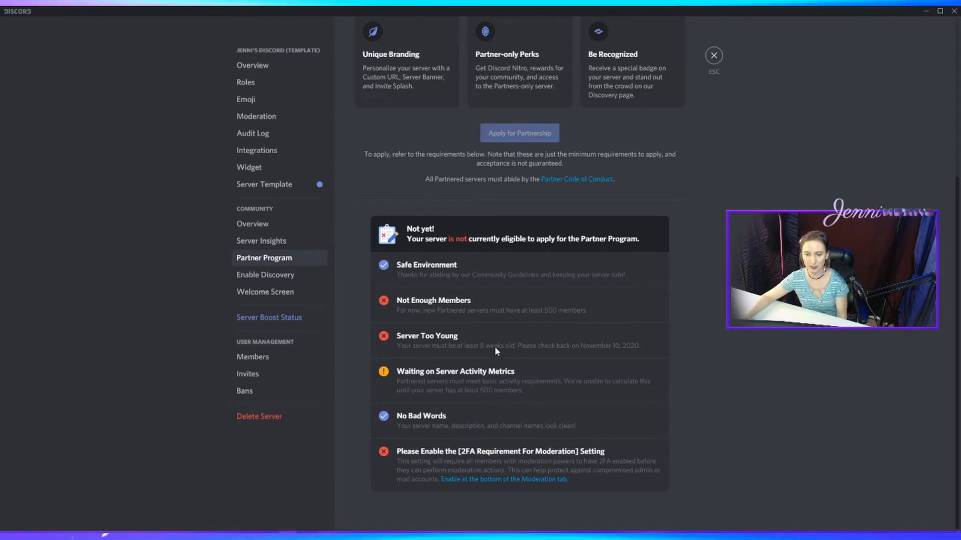
click(263, 279)
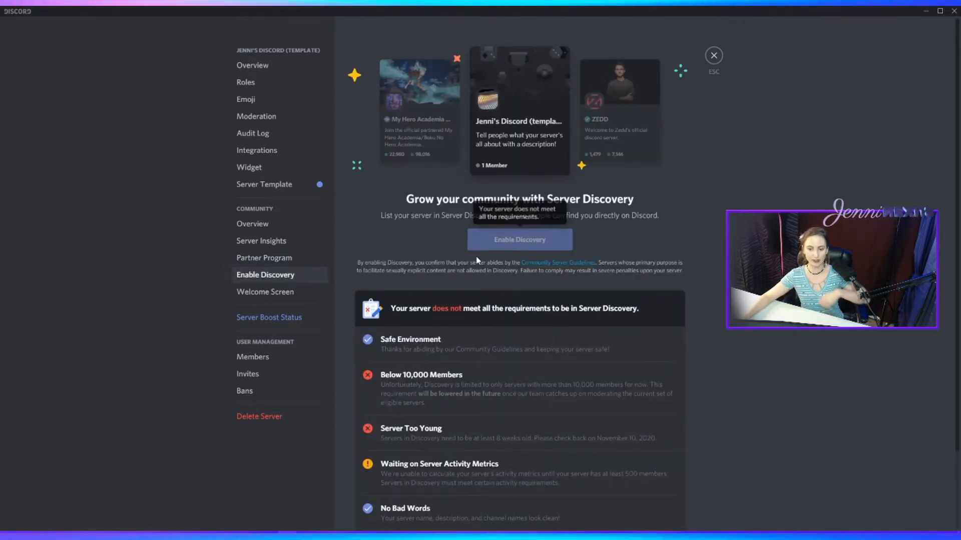
Start the Welcome Screen setup and check which channels can be recommended to new members, without adding one
click(295, 295)
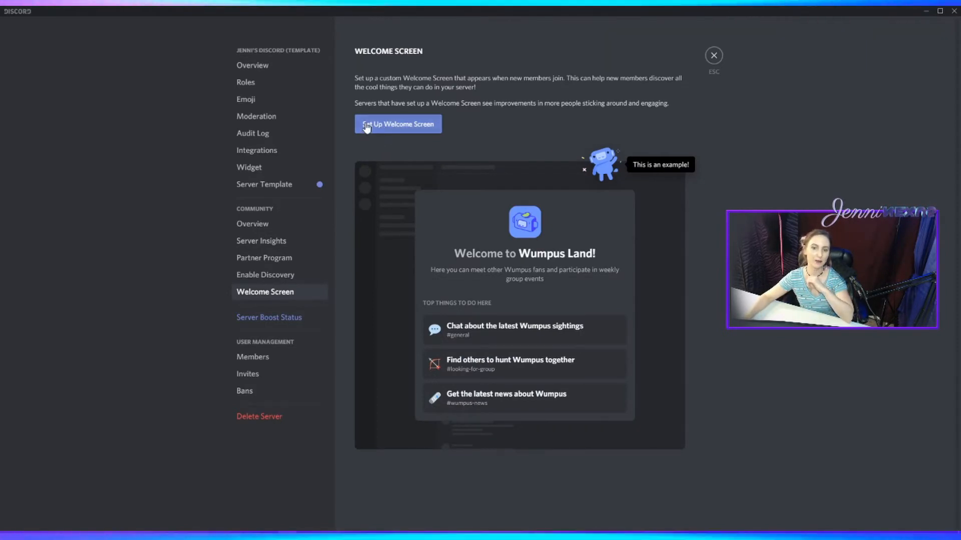
click(380, 129)
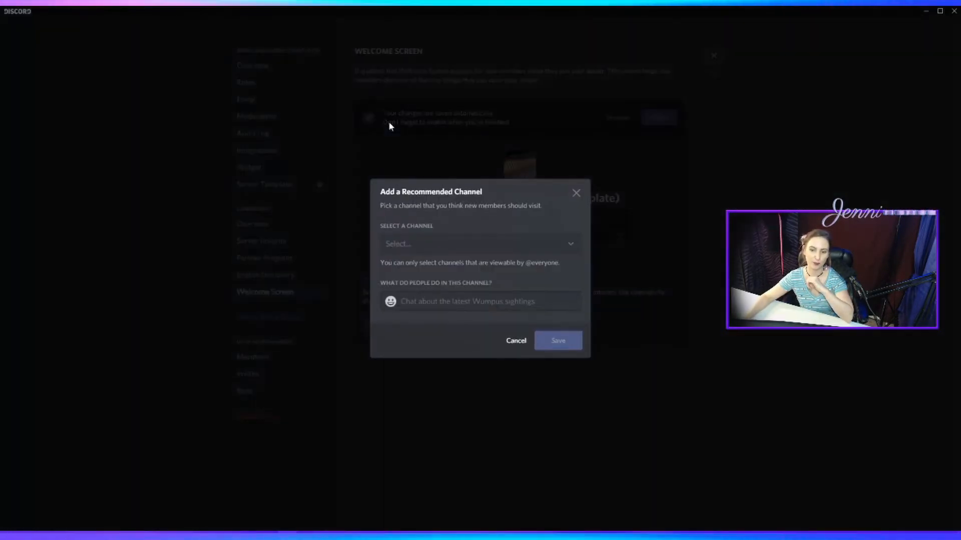
click(461, 239)
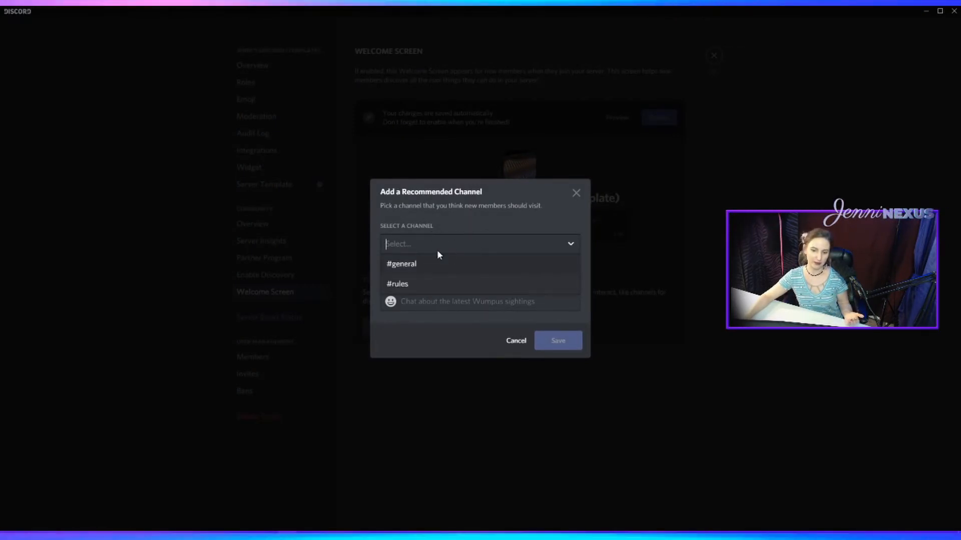
click(507, 341)
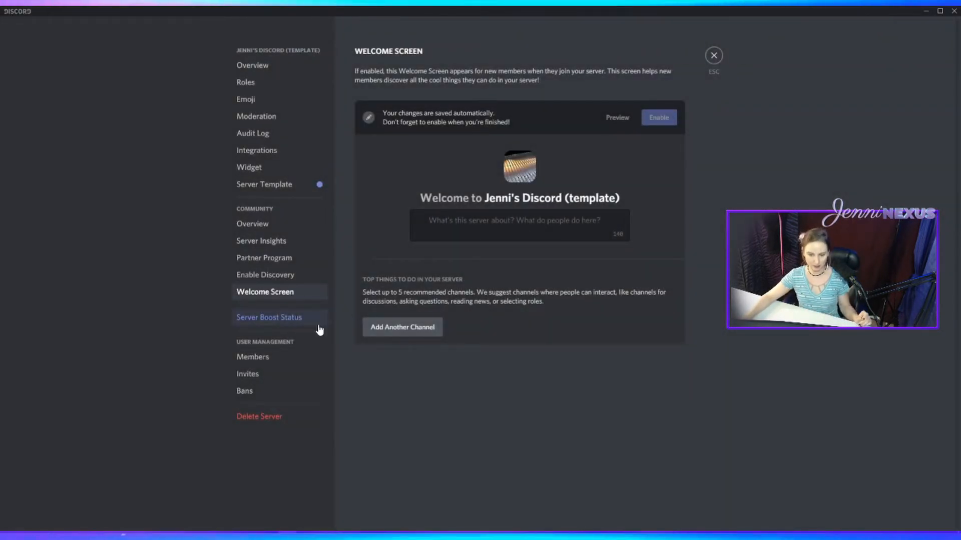
Check the server's member list and active invites, and view the community updates message in the moderator-only channel
click(248, 359)
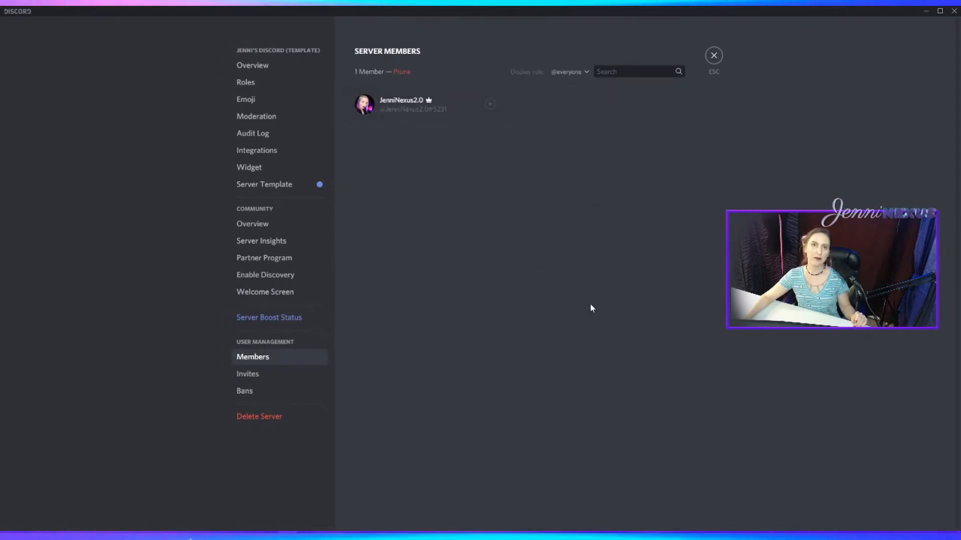
click(288, 381)
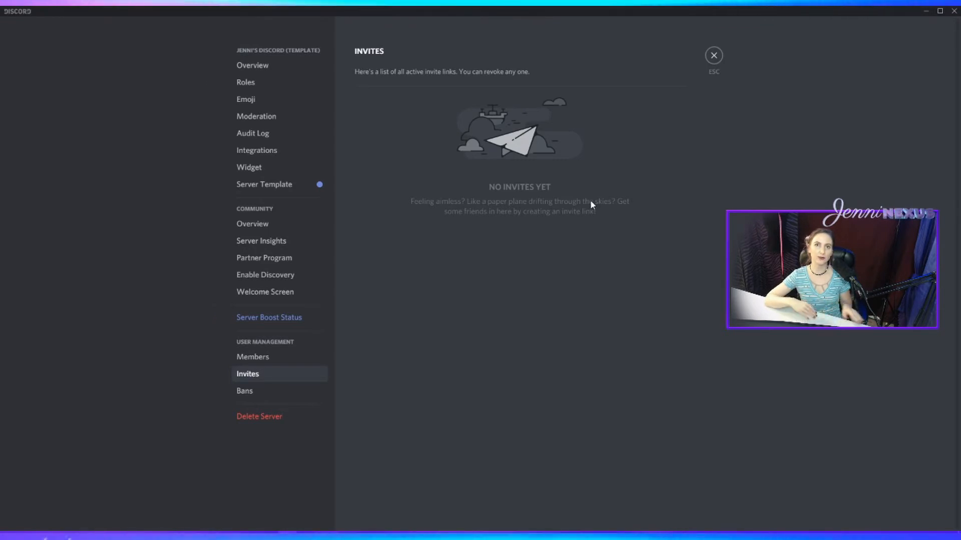
key(Escape)
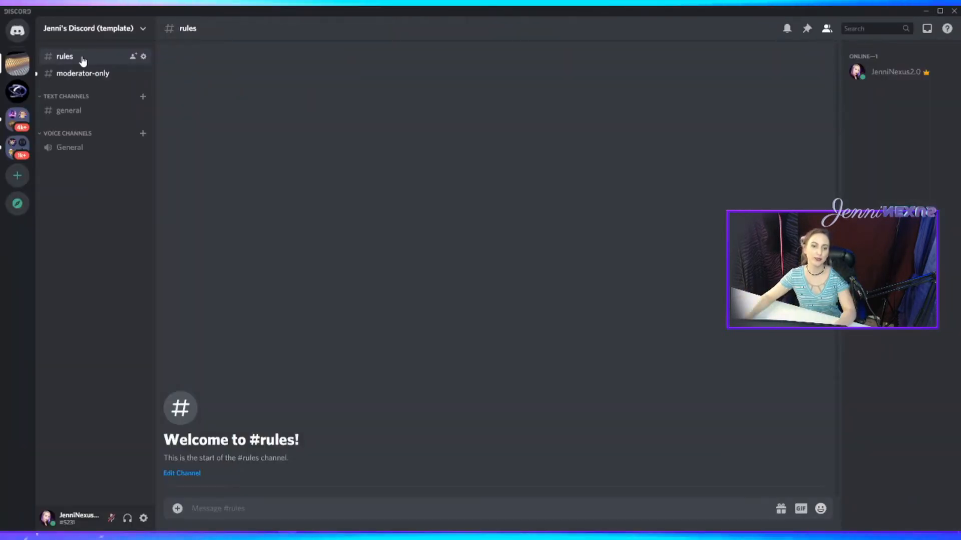
click(89, 75)
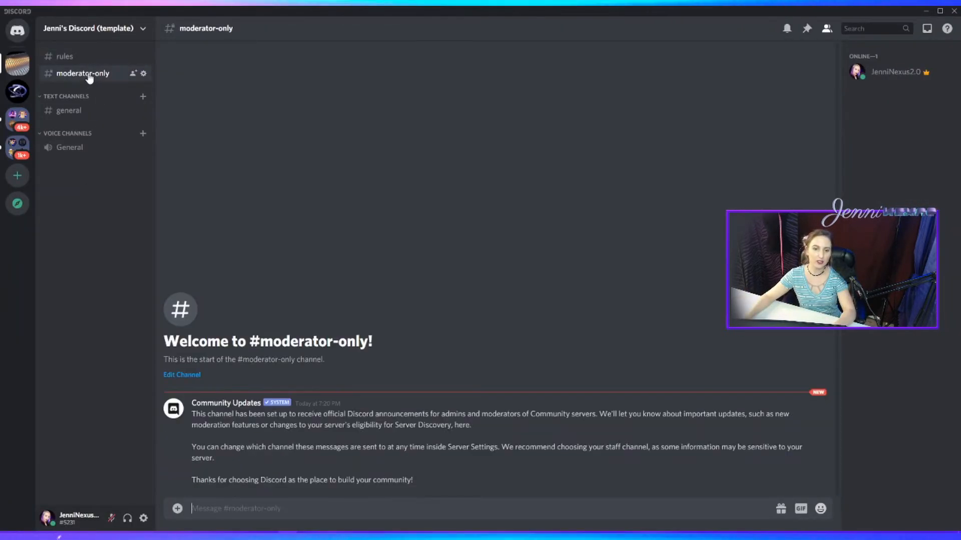
Rename the rules channel to information, set its topic to "Includes guidelines (rules), links and info." and save the changes
click(85, 58)
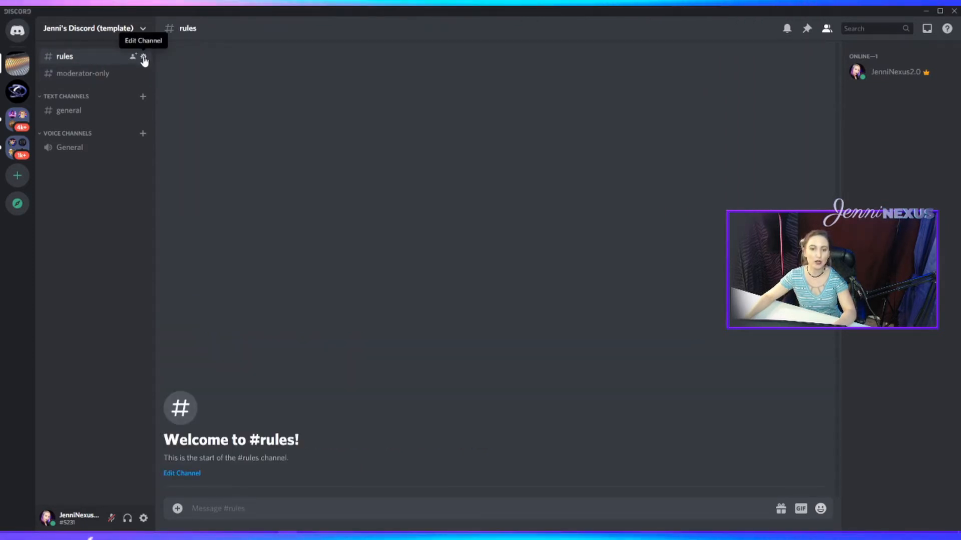
click(190, 472)
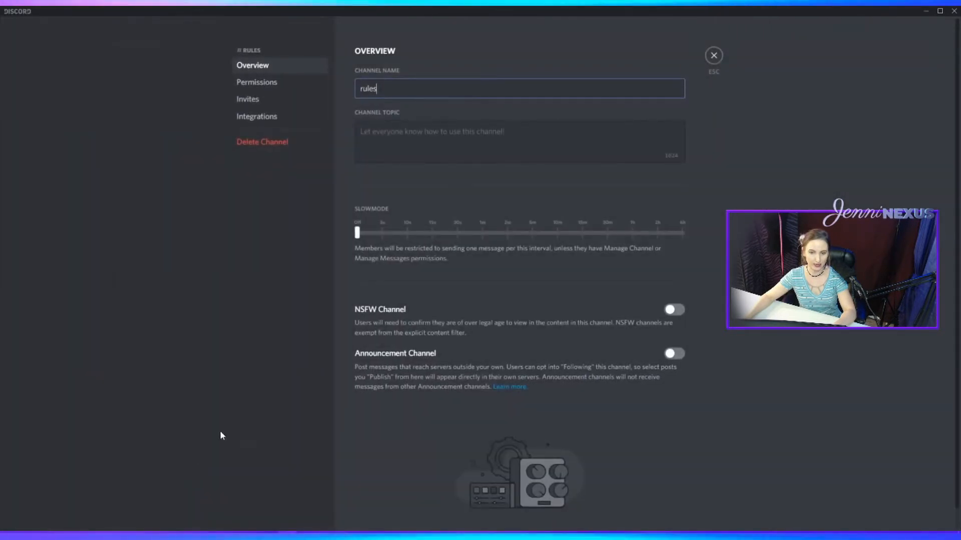
double_click(428, 89)
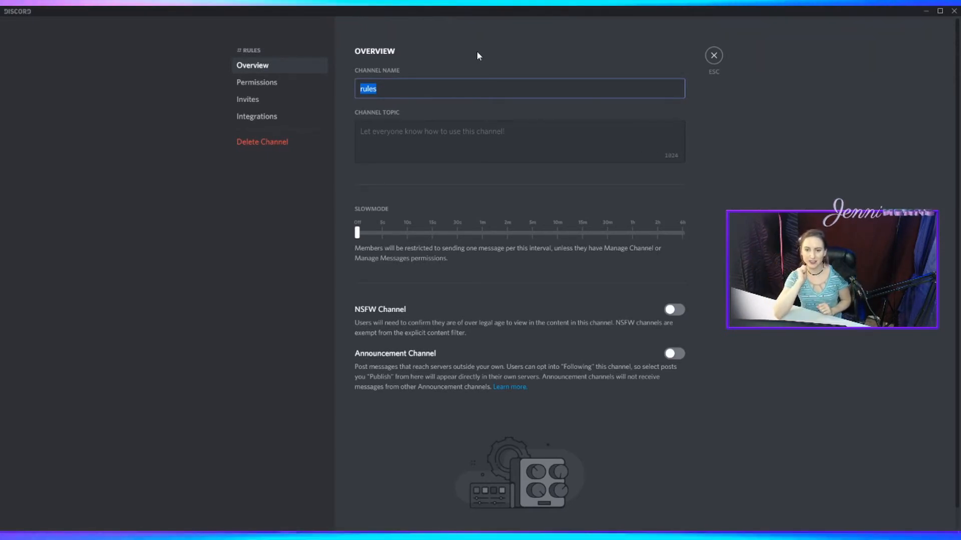
text(information)
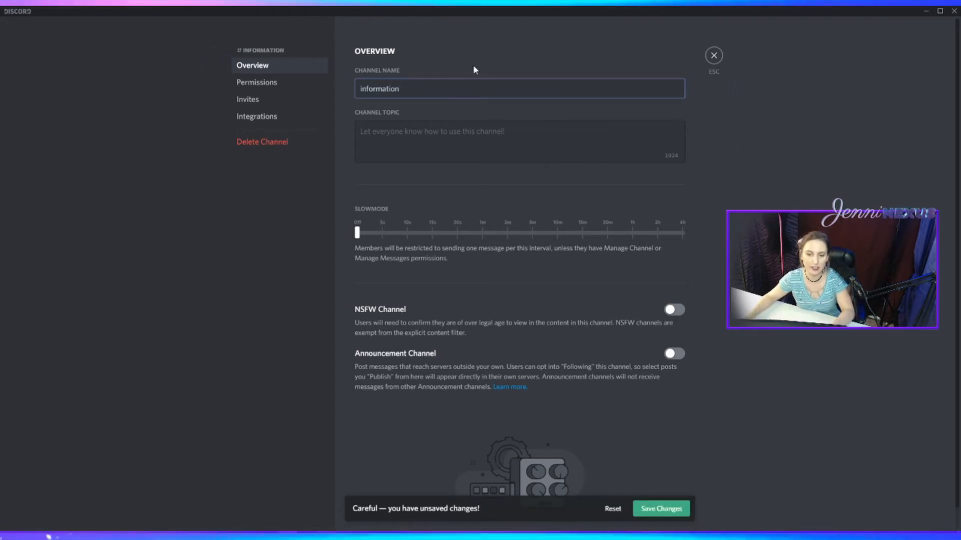
key(Tab)
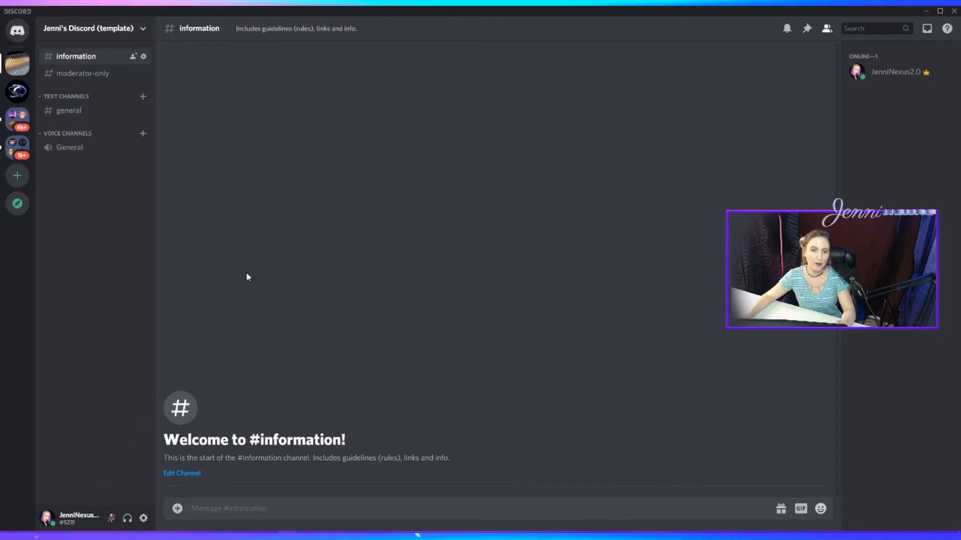
click(136, 30)
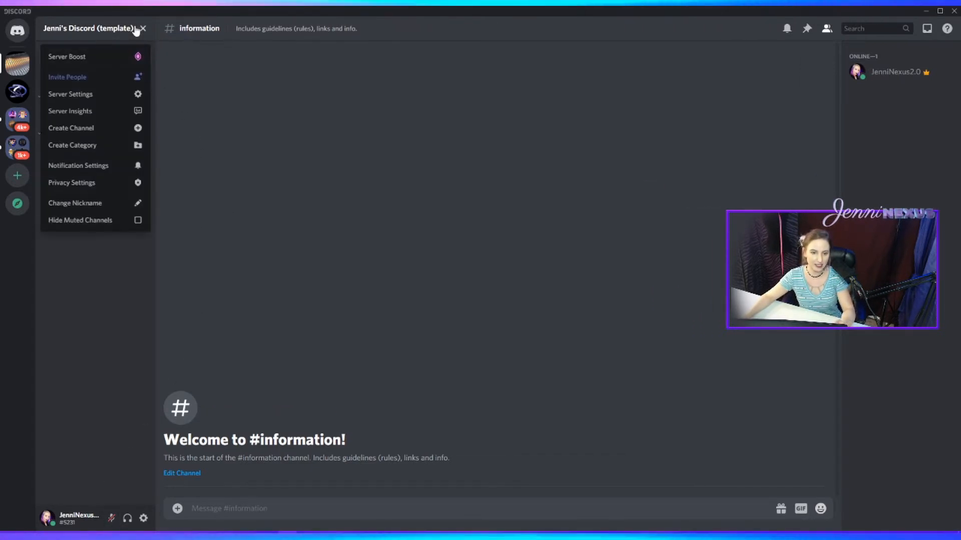
click(84, 95)
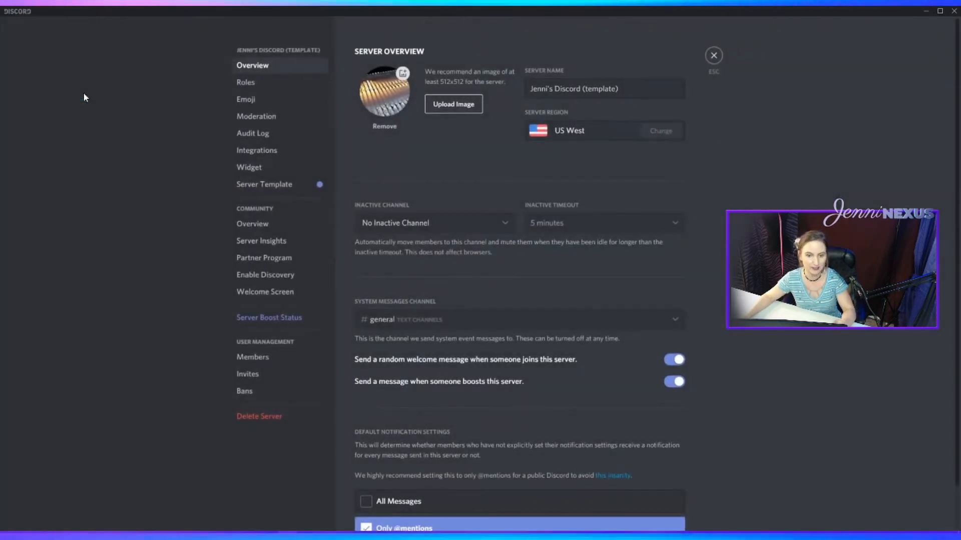
click(251, 82)
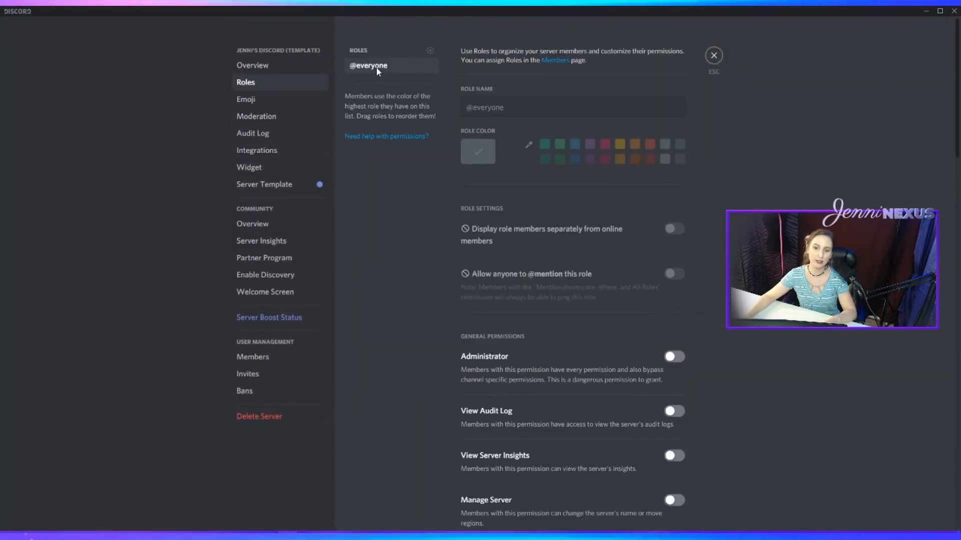
scroll(550, 274, down, 3)
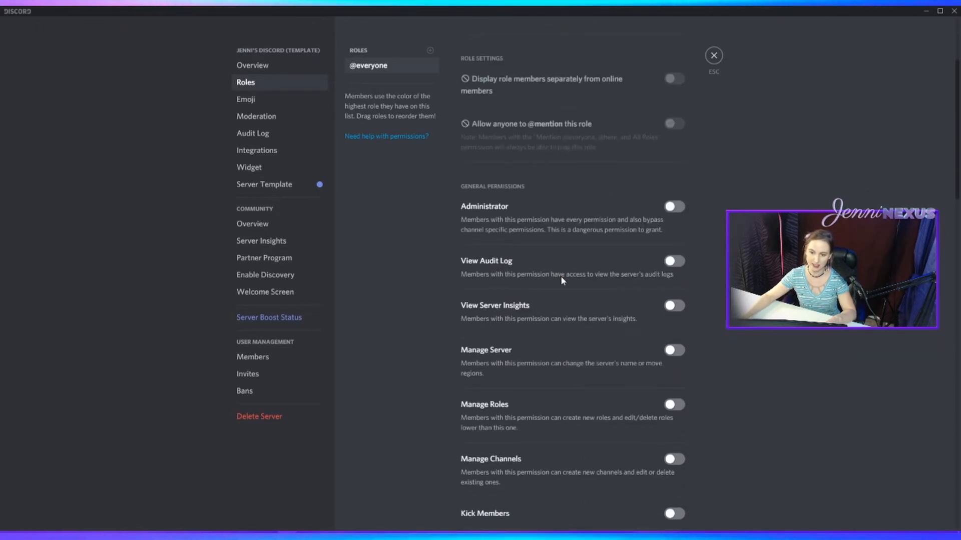
scroll(550, 260, down, 3)
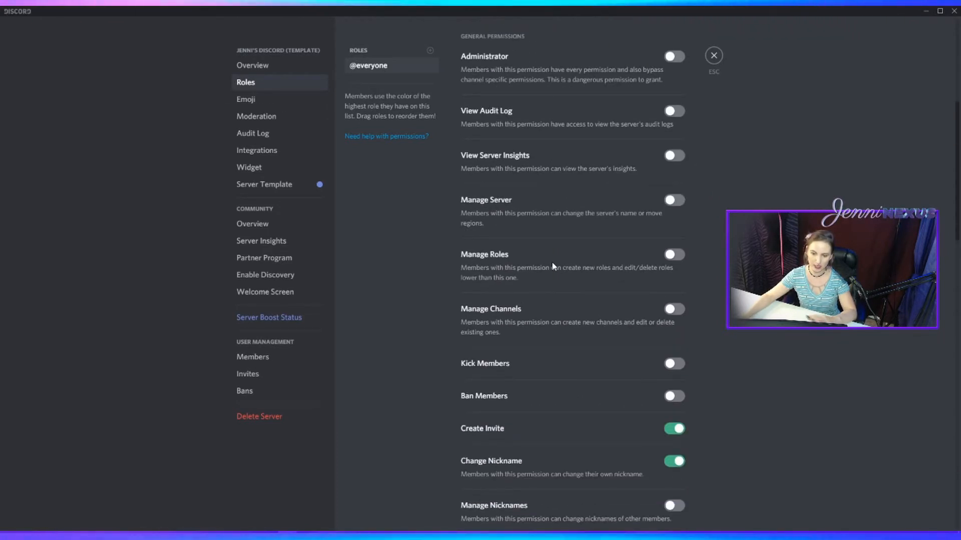
scroll(551, 262, down, 2)
scroll(553, 262, down, 1)
scroll(553, 262, down, 1)
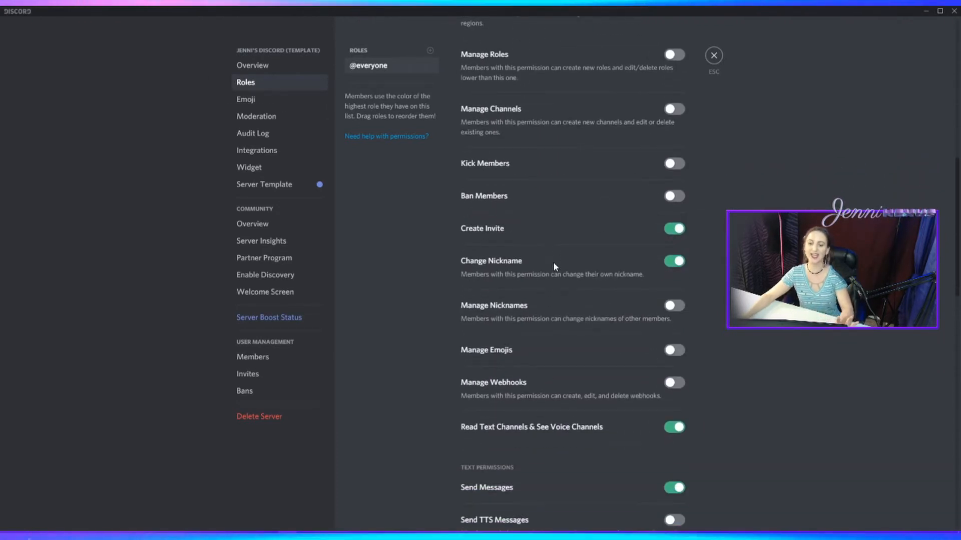
click(676, 229)
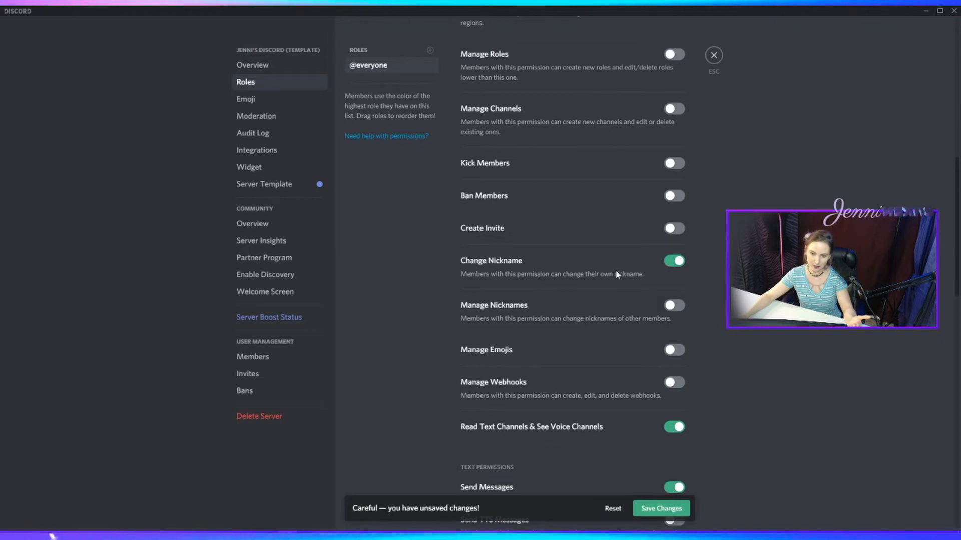
scroll(617, 275, down, 1)
scroll(617, 275, down, 3)
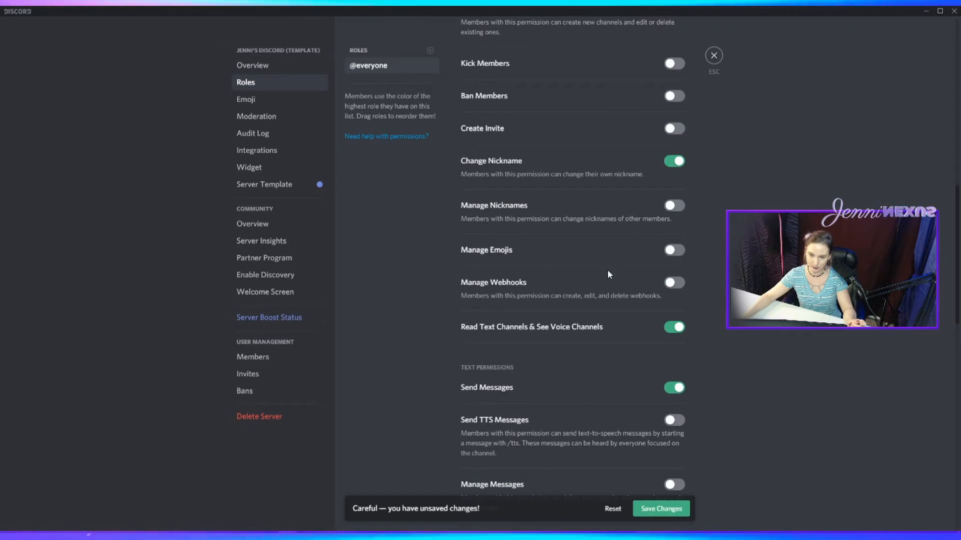
scroll(607, 272, down, 4)
scroll(564, 296, down, 4)
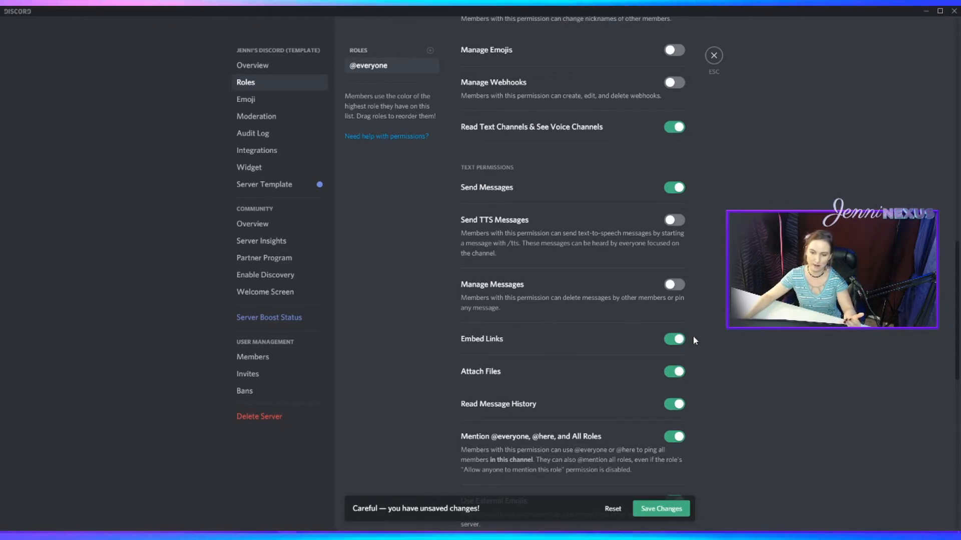
click(675, 372)
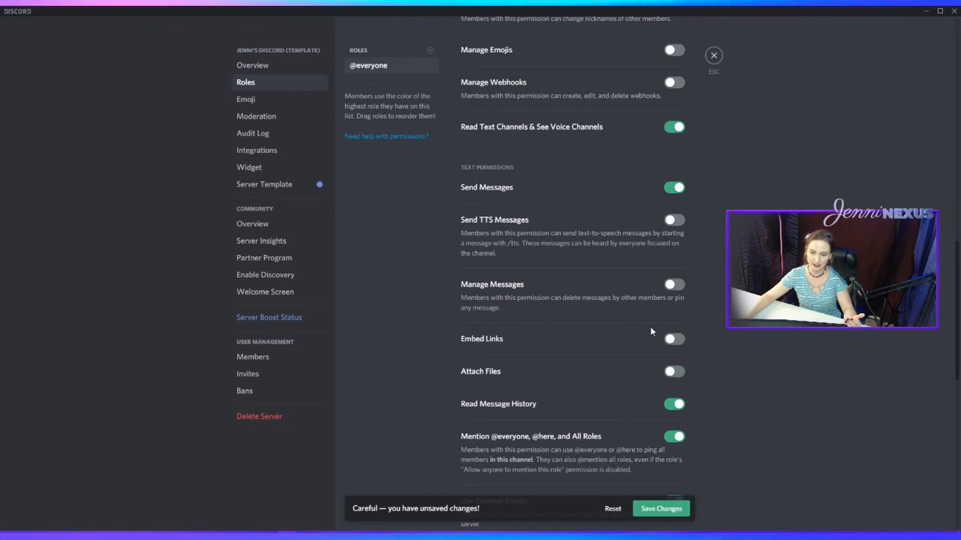
scroll(651, 329, down, 2)
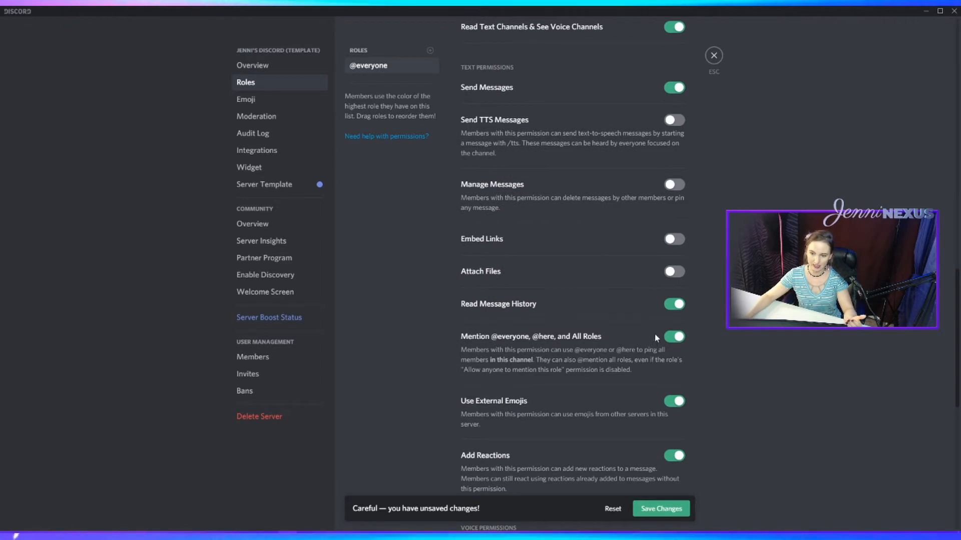
click(674, 337)
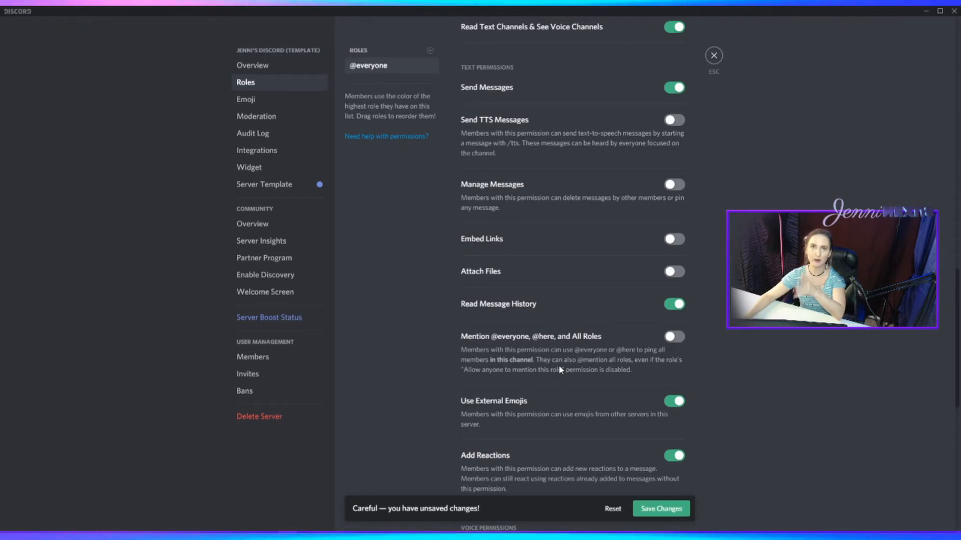
scroll(551, 353, down, 5)
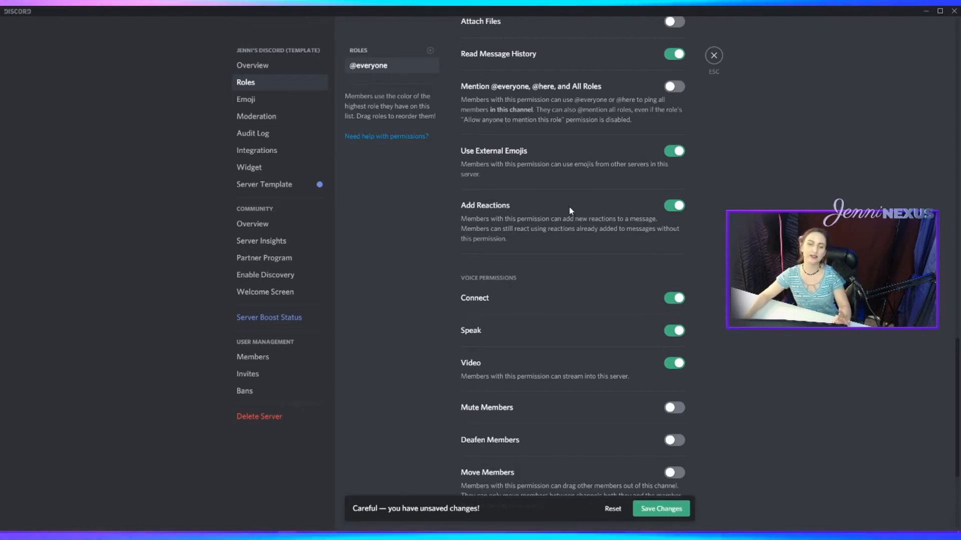
scroll(611, 272, down, 1)
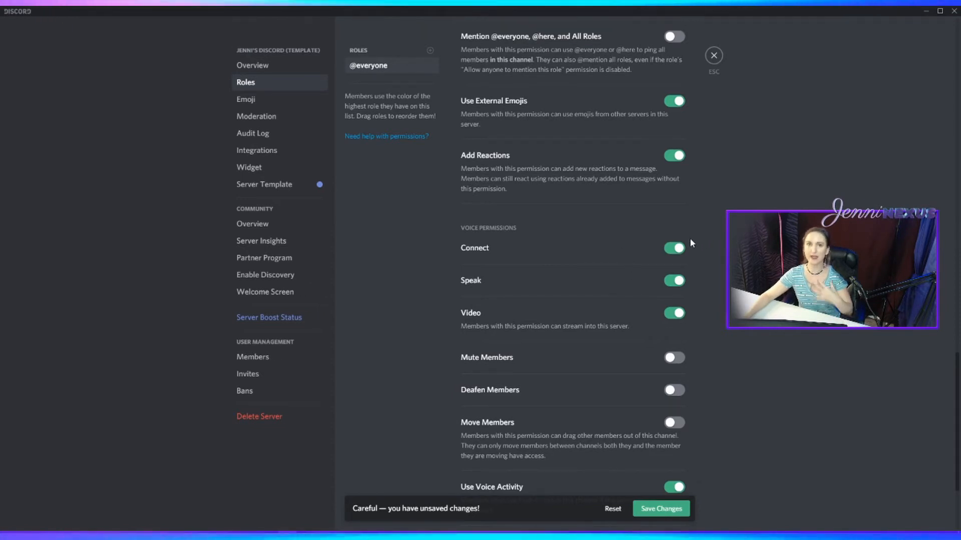
click(674, 282)
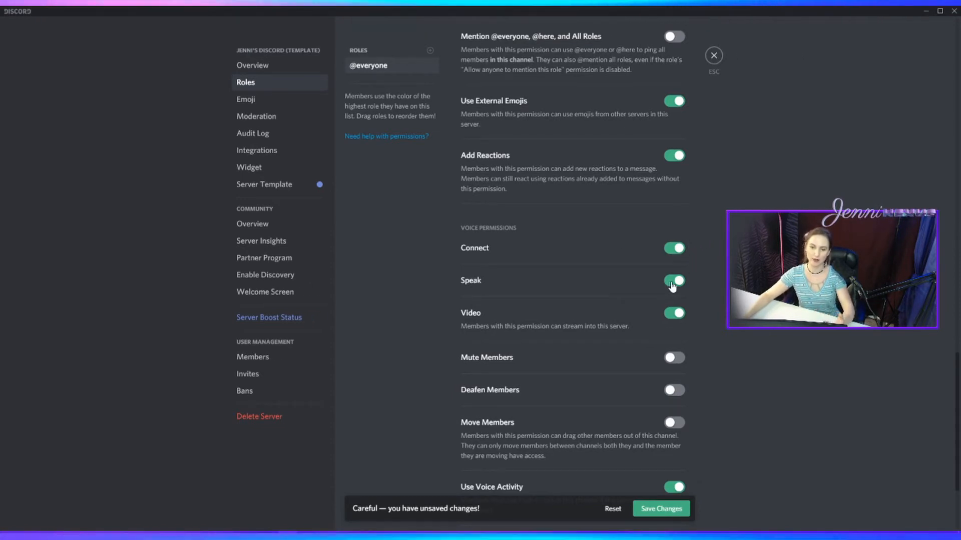
click(676, 315)
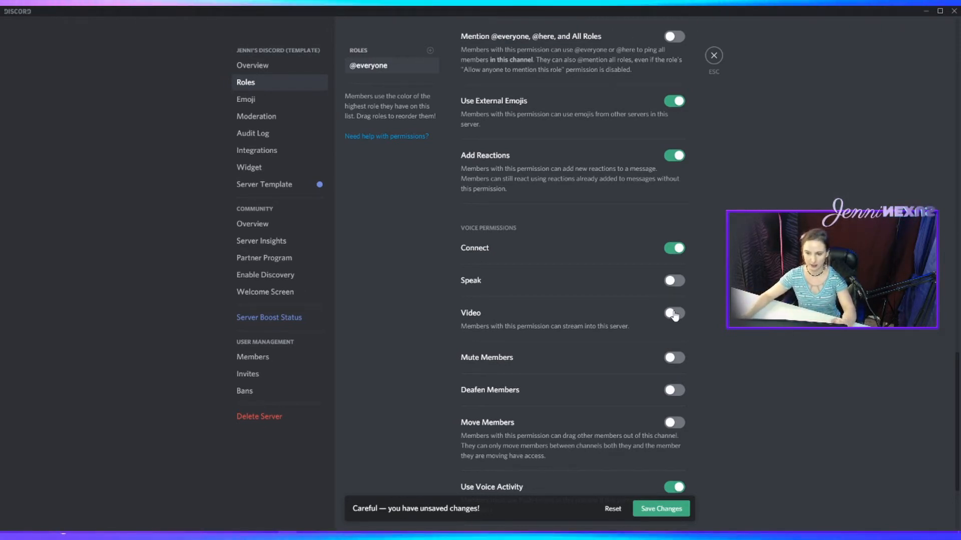
click(678, 251)
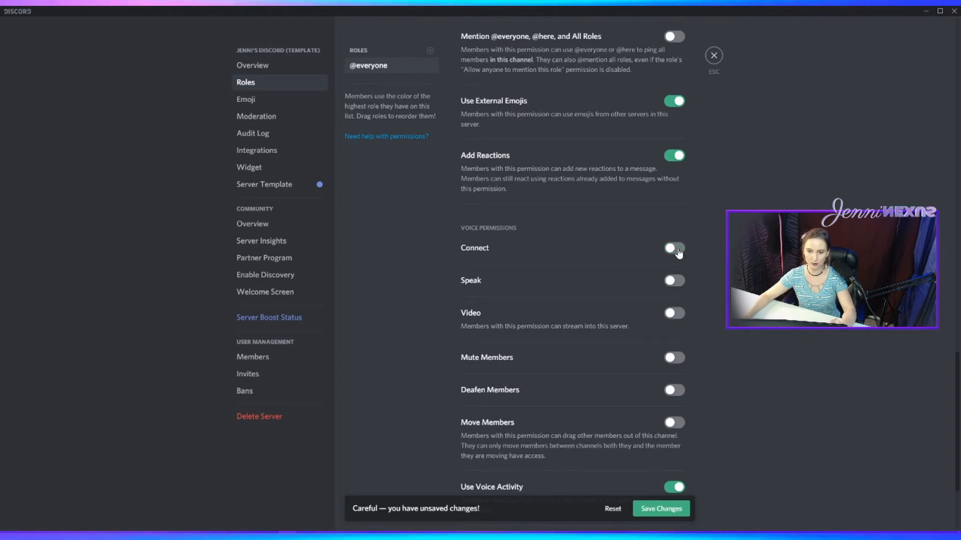
click(660, 509)
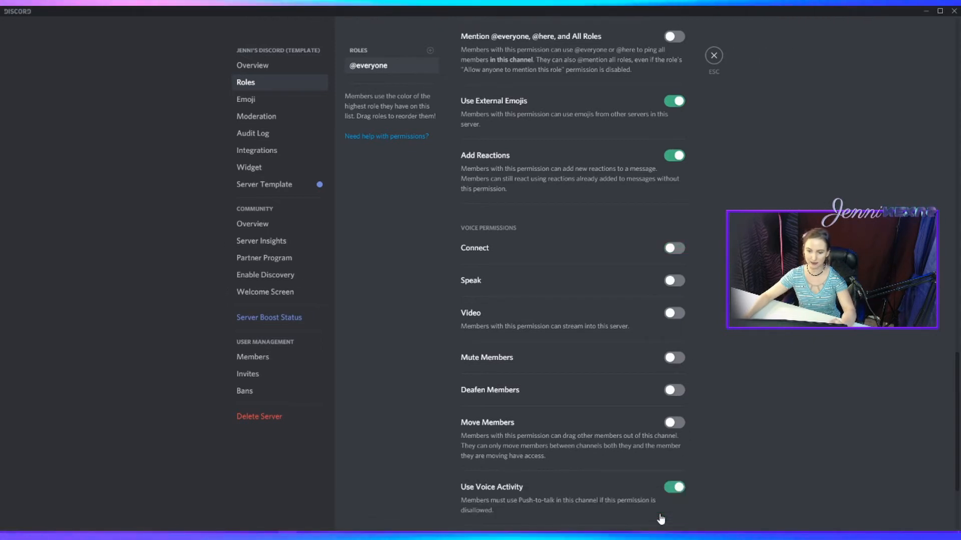
scroll(581, 403, down, 3)
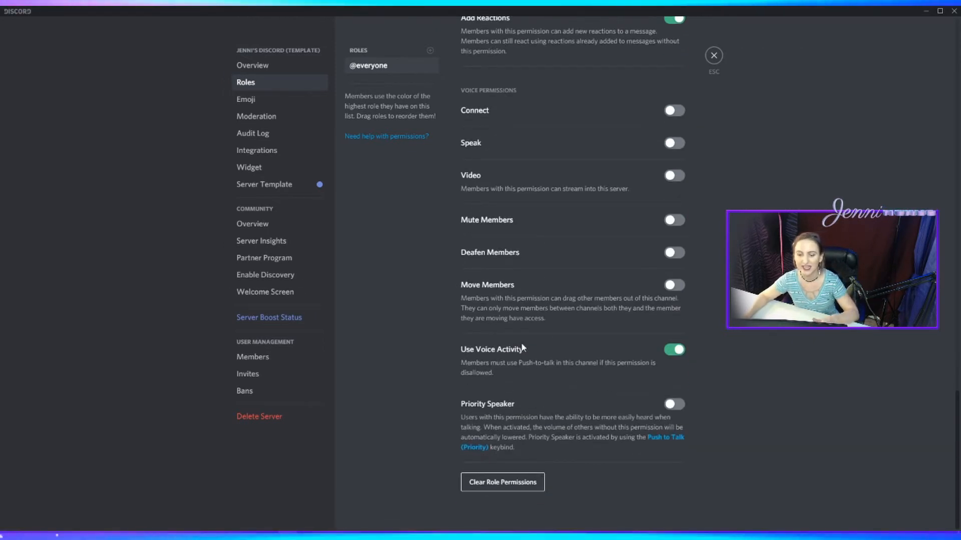
click(665, 352)
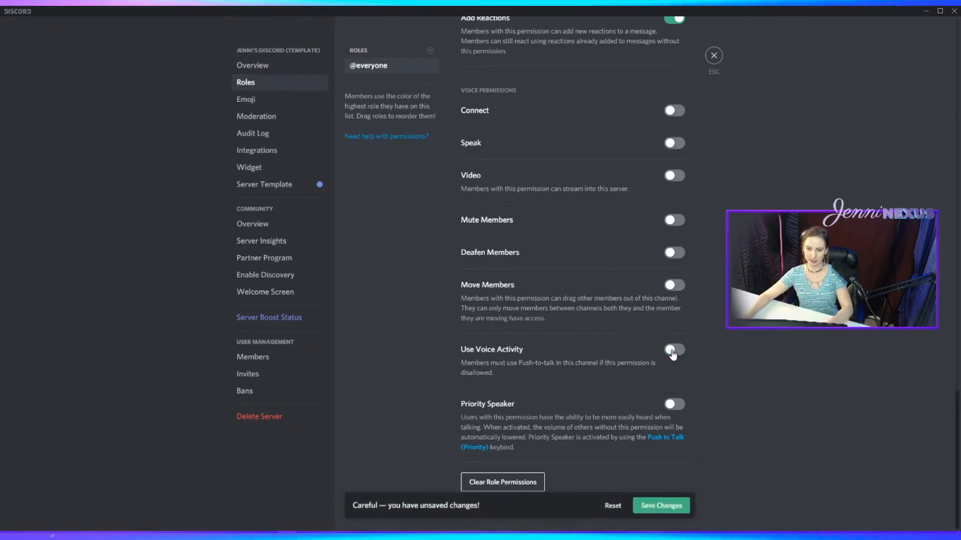
click(660, 511)
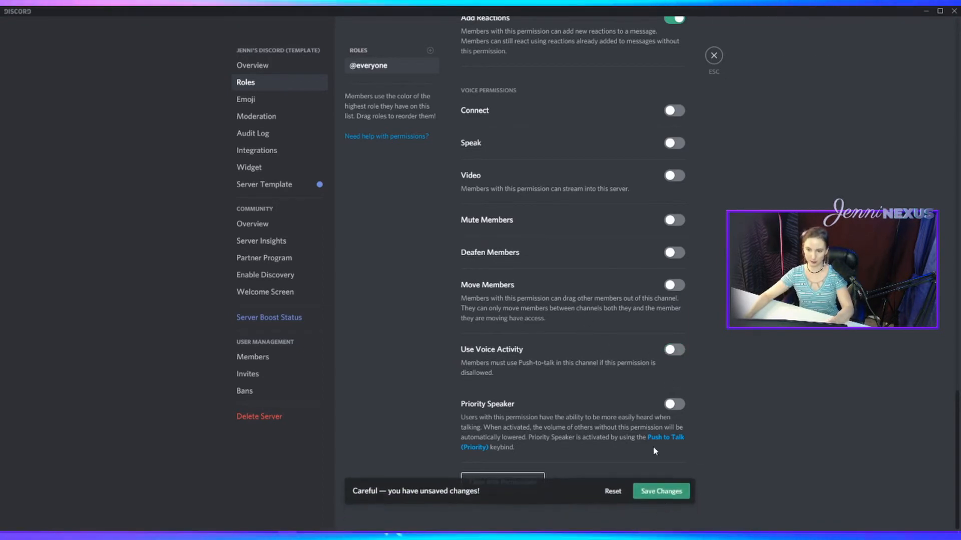
Create a new role named Patrons and give it the bright orange-red role color
scroll(580, 241, up, 15)
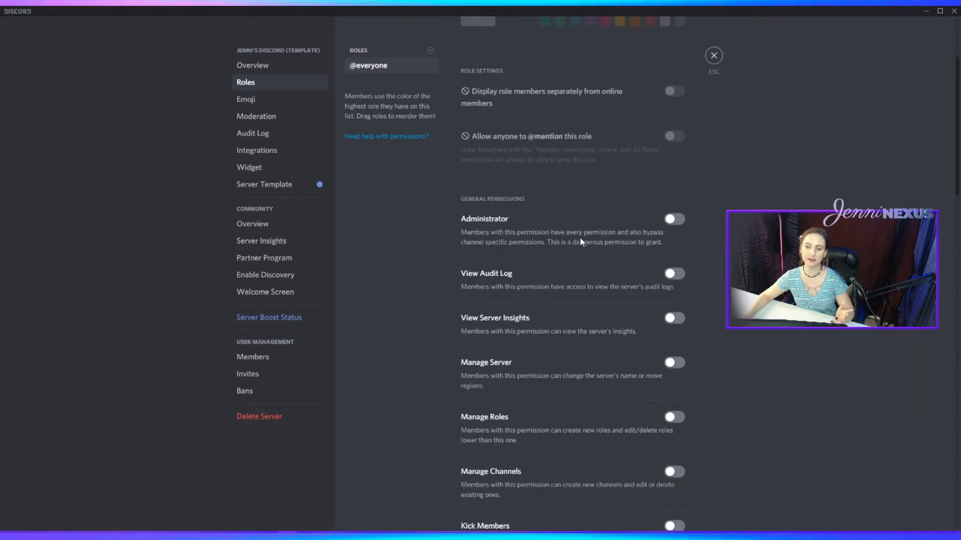
scroll(580, 242, down, 7)
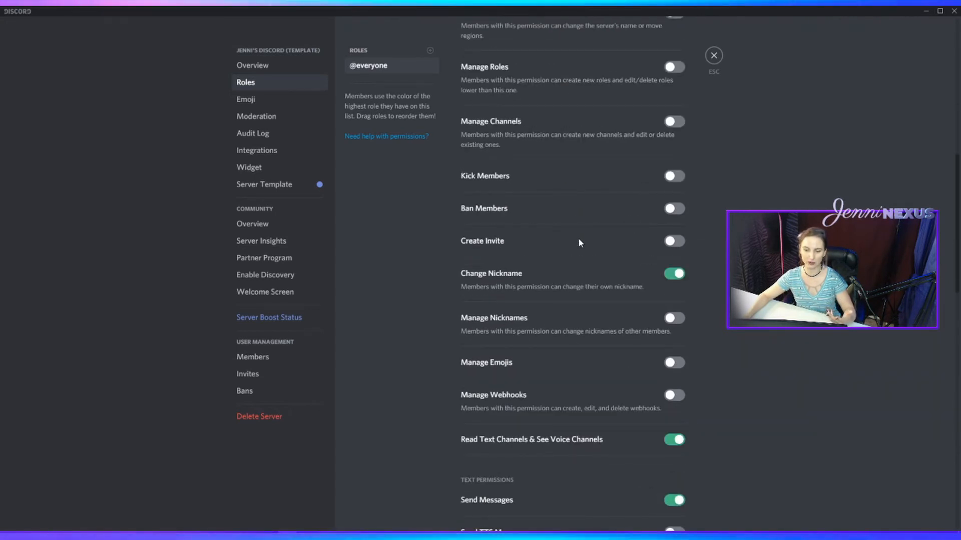
scroll(578, 239, down, 3)
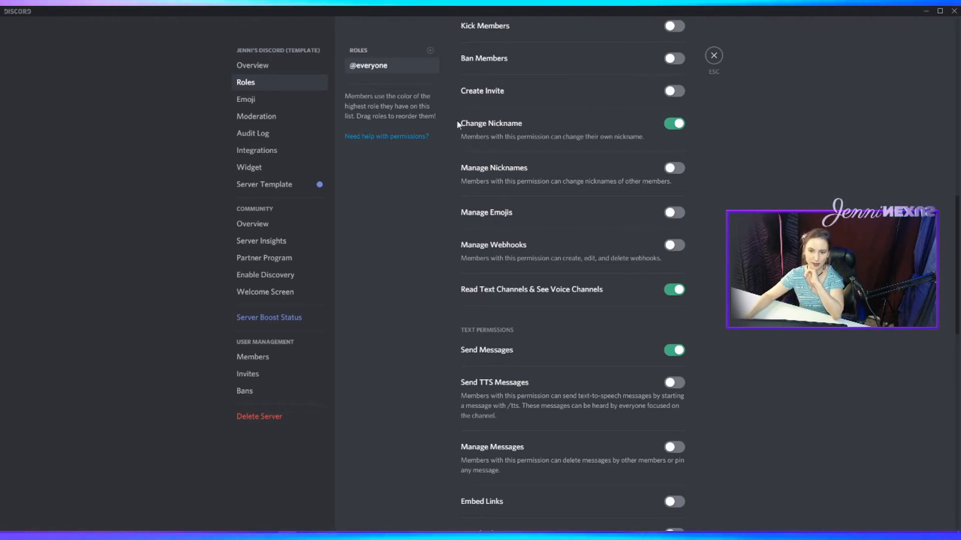
click(432, 52)
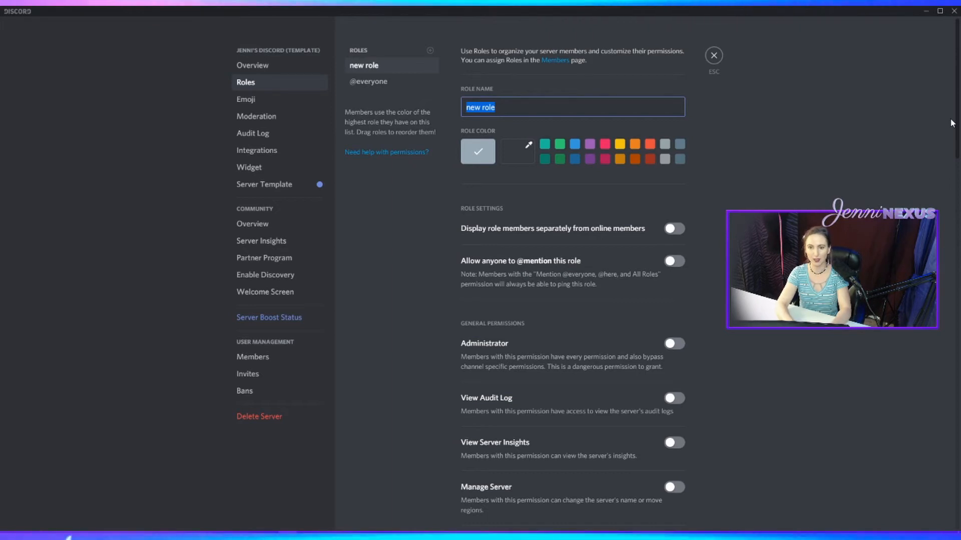
text(Patreon)
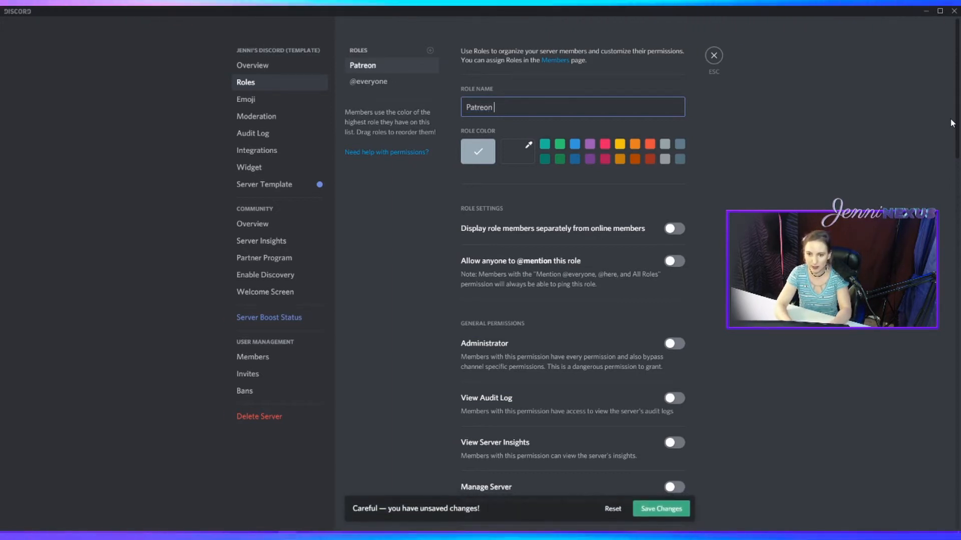
click(650, 144)
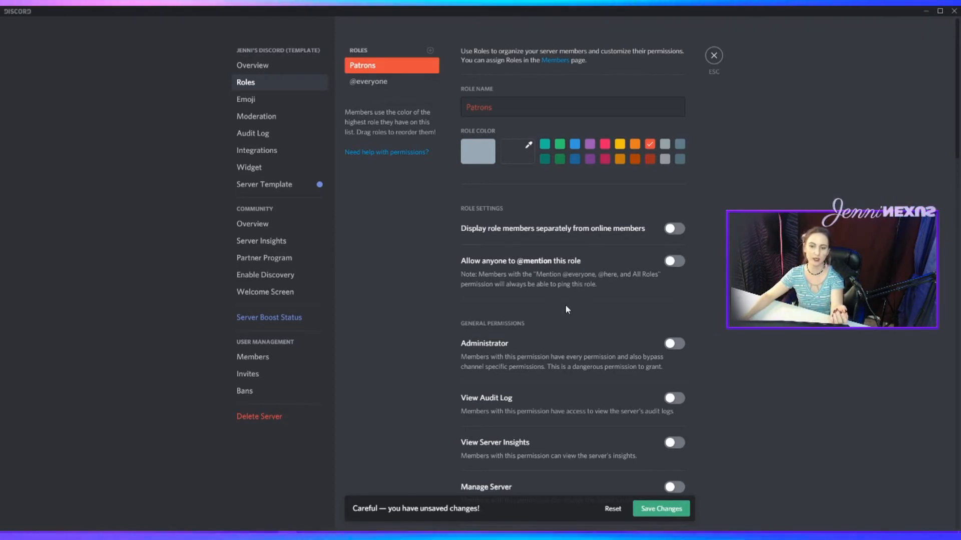
Allow the Patrons role to embed links and attach files in its text permissions
scroll(566, 309, down, 3)
scroll(566, 309, down, 8)
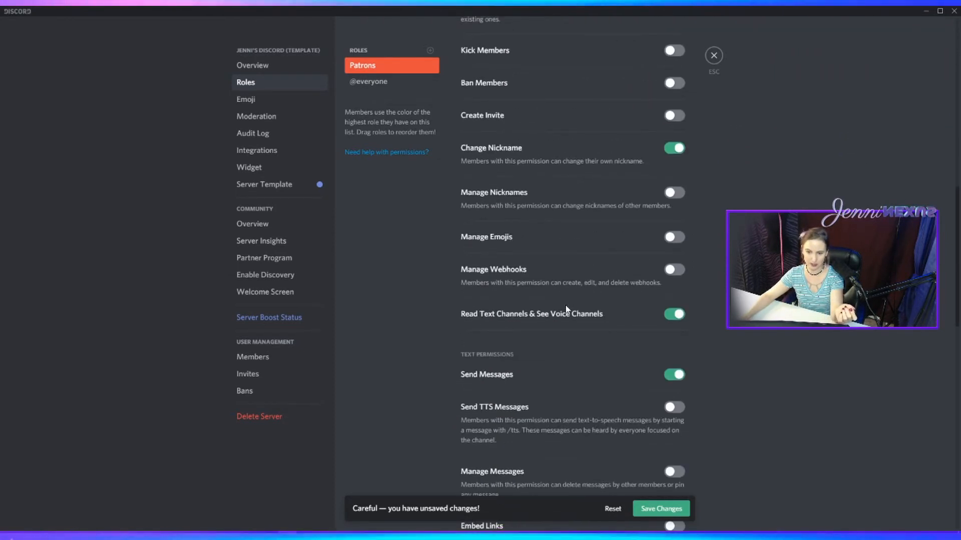
scroll(566, 309, down, 4)
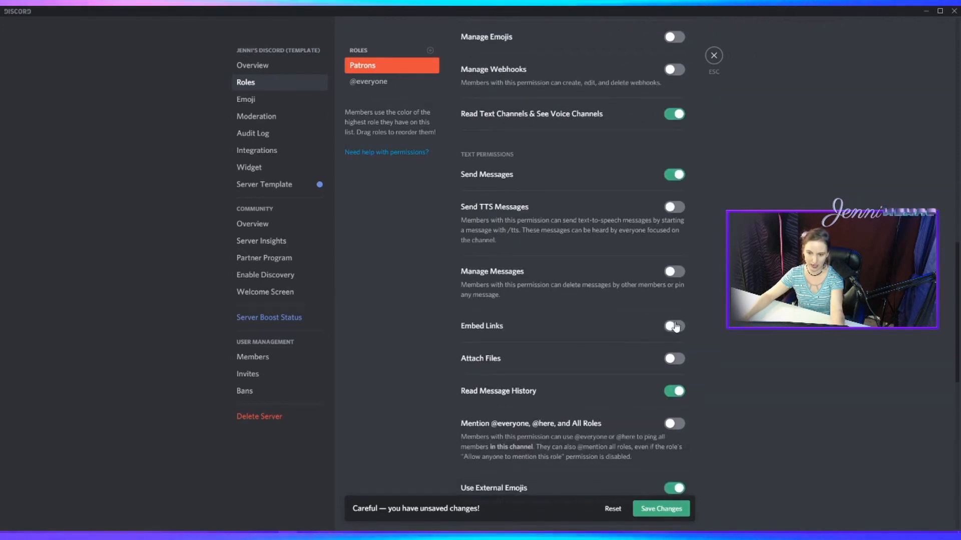
click(675, 326)
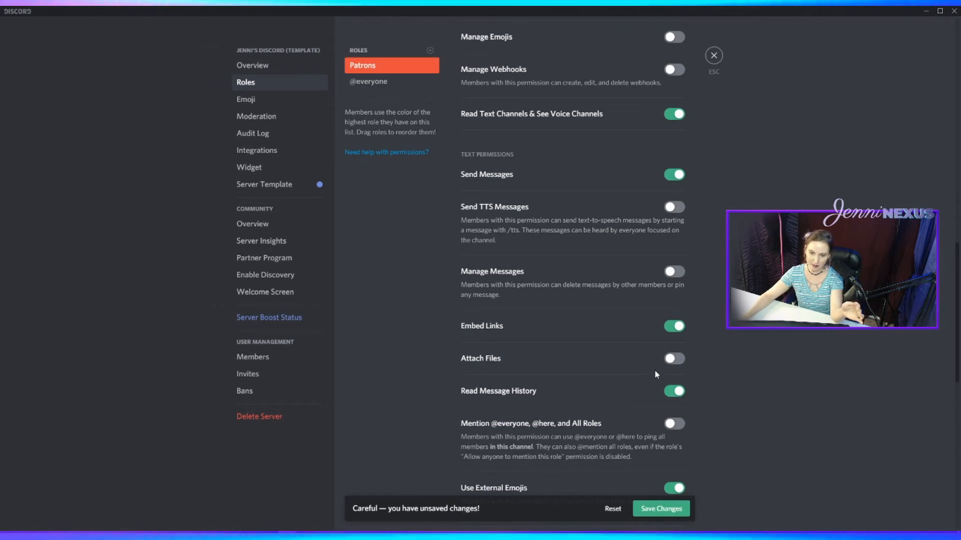
click(669, 362)
Turn on Connect, Speak, Video and Use Voice Activity for the Patrons role and save the changes
scroll(600, 350, down, 1)
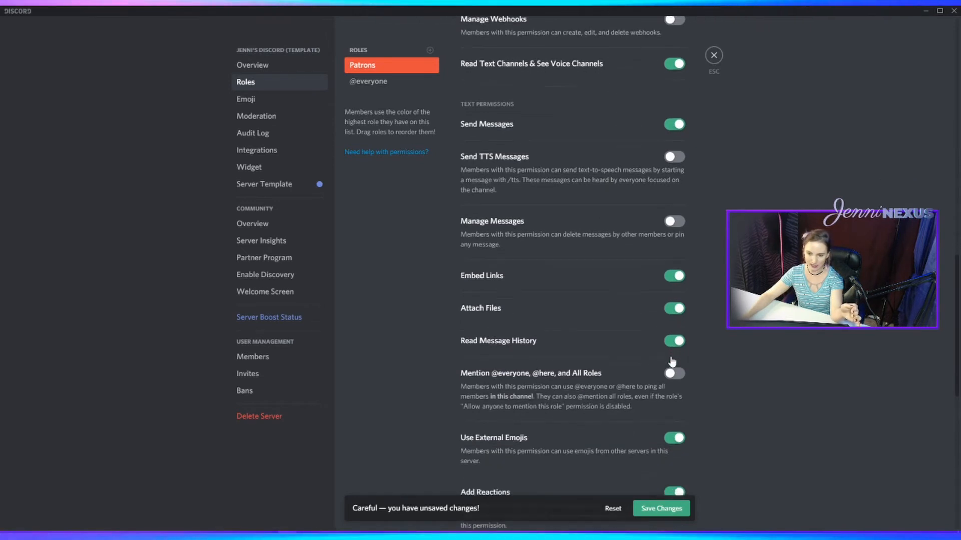
scroll(598, 345, down, 9)
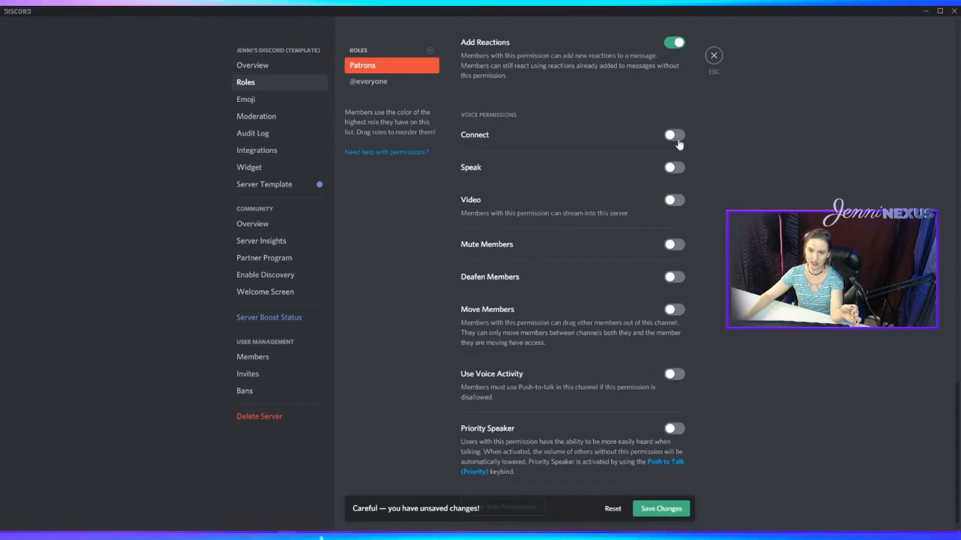
click(677, 137)
click(673, 167)
click(674, 200)
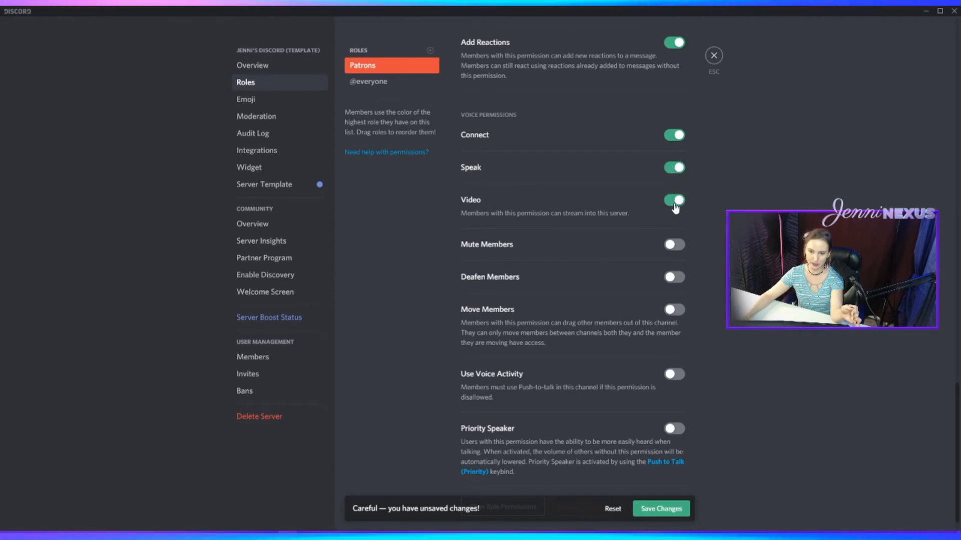
click(674, 376)
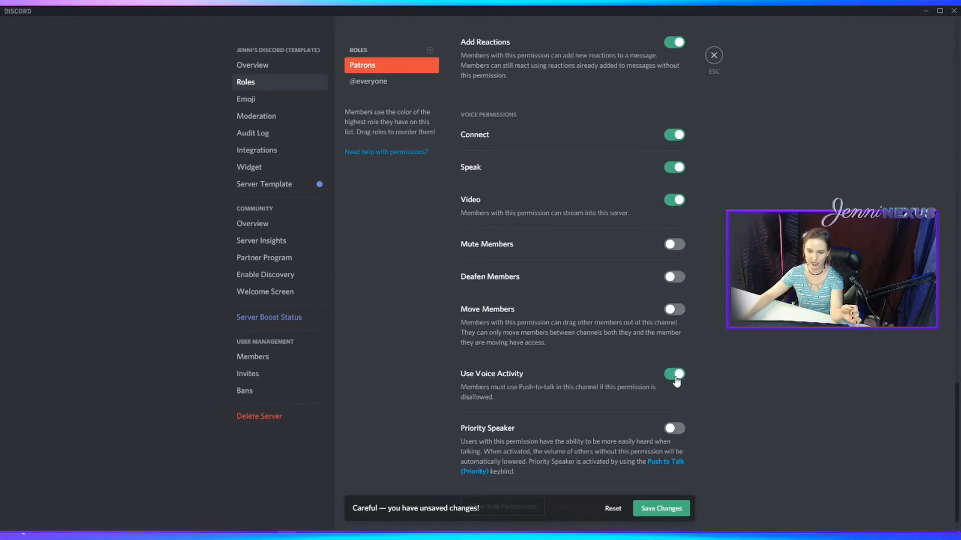
click(657, 506)
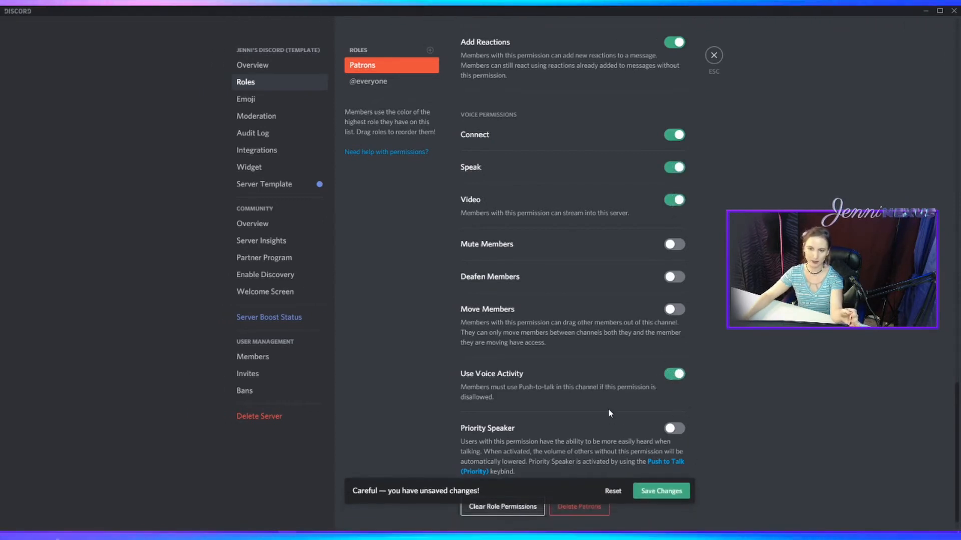
Display Patrons role members separately from online members and save the changes
scroll(573, 350, up, 15)
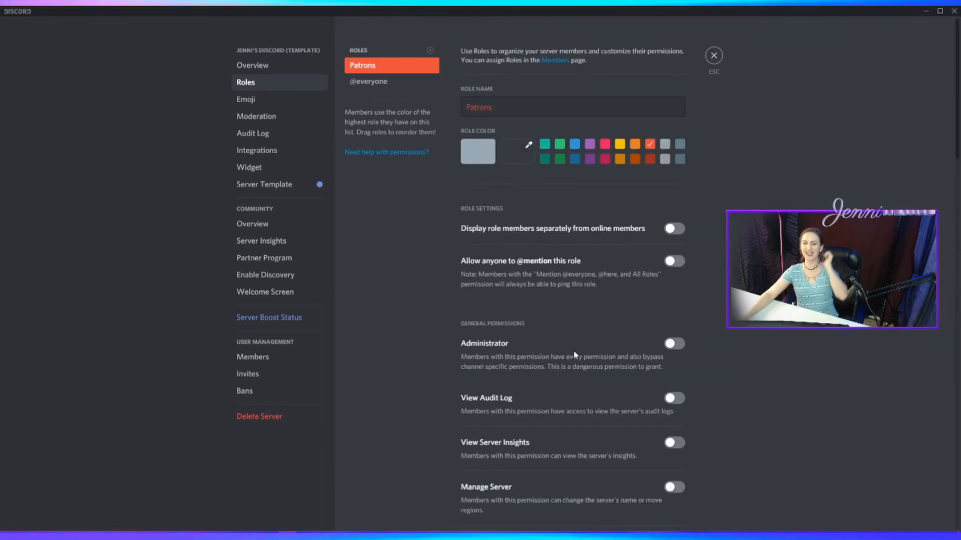
click(674, 229)
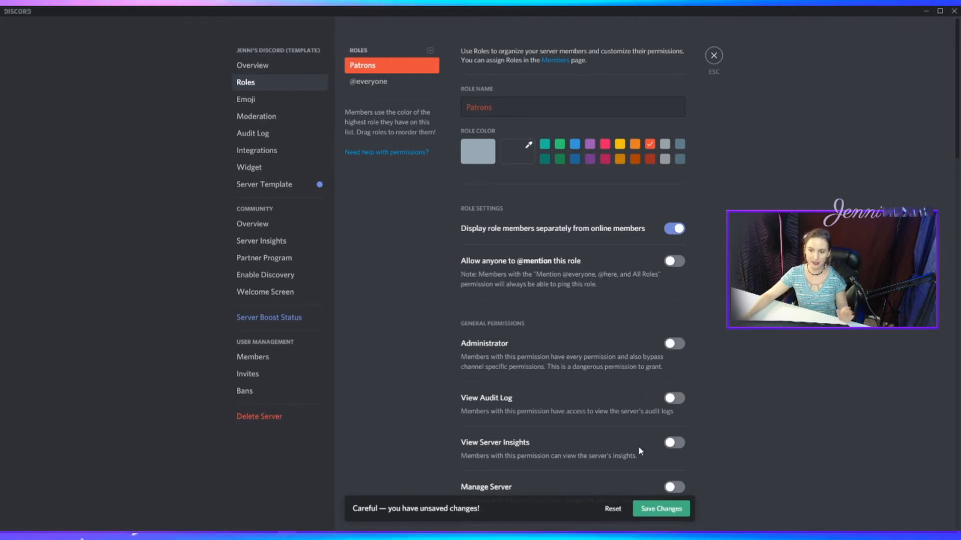
click(650, 508)
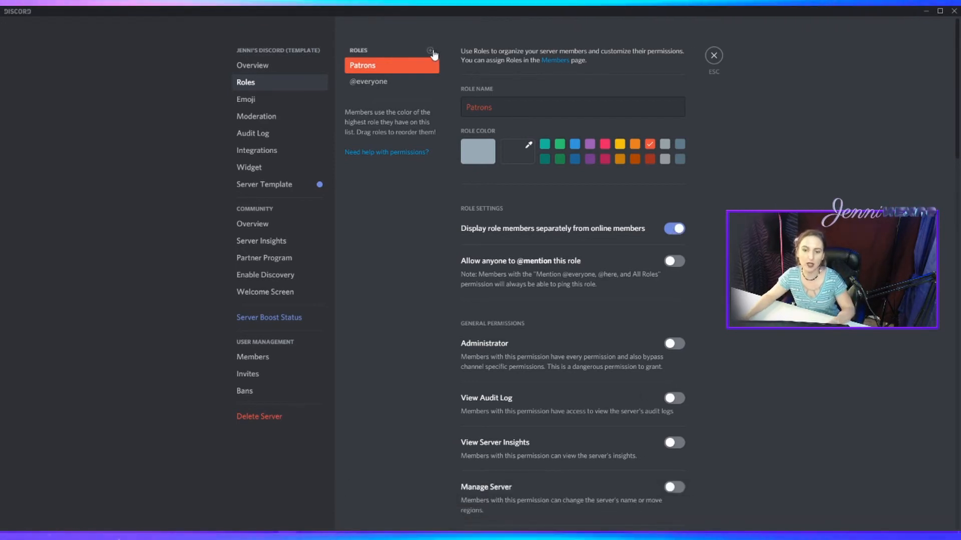
Add another new role to the server and open its role name for editing
click(431, 51)
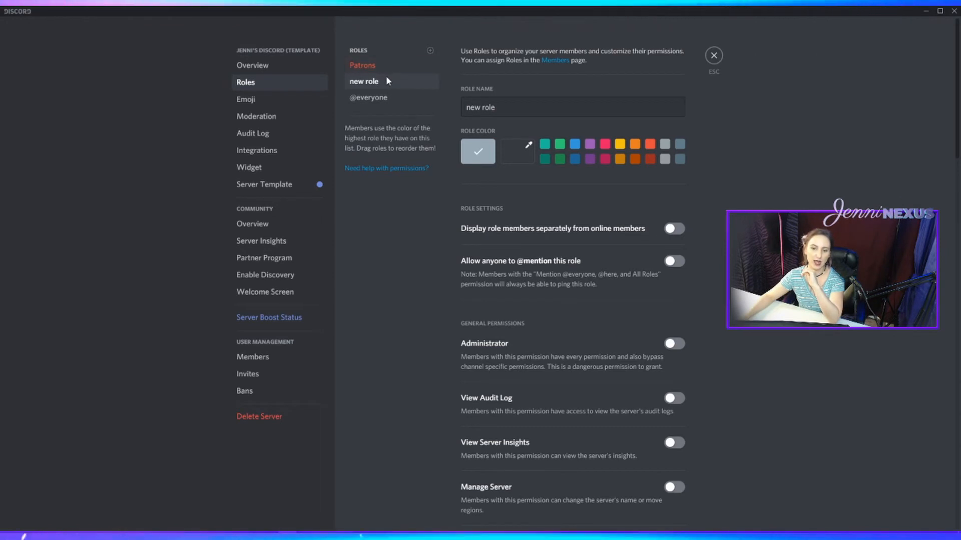
triple_click(507, 108)
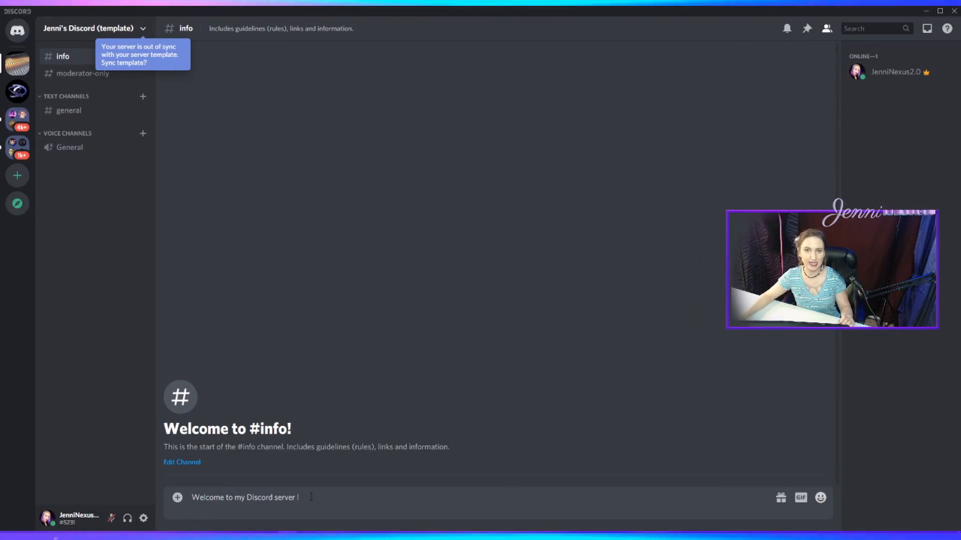
Try bold formatting on the drafted welcome message in the info channel, and undo it
mouse_move(303, 499)
mouse_down()
mouse_move(200, 503)
mouse_move(300, 499)
mouse_up()
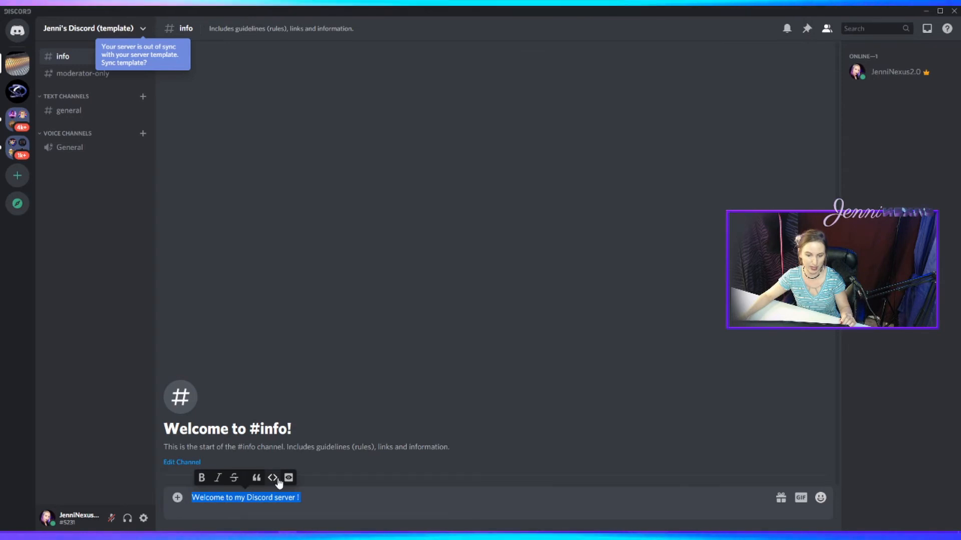
click(201, 479)
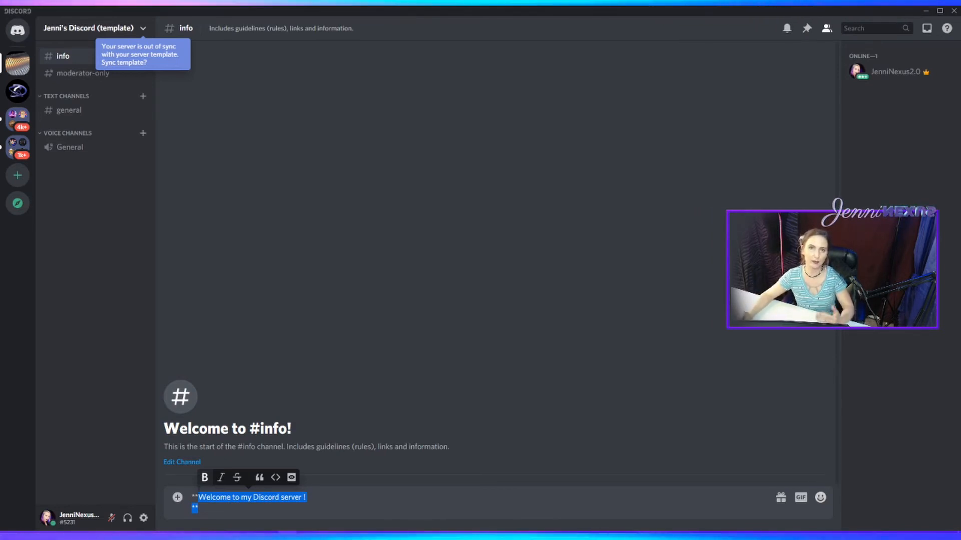
click(233, 514)
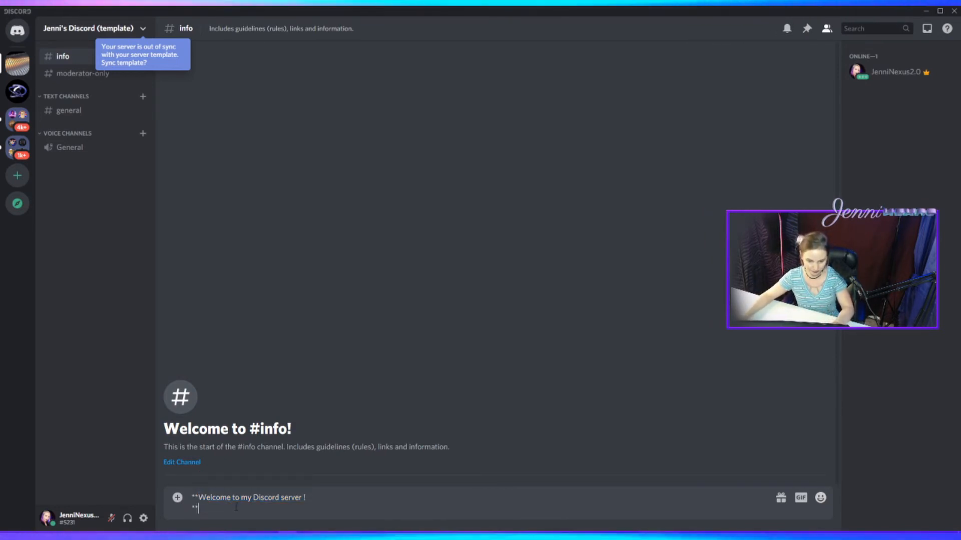
key(ctrl+z)
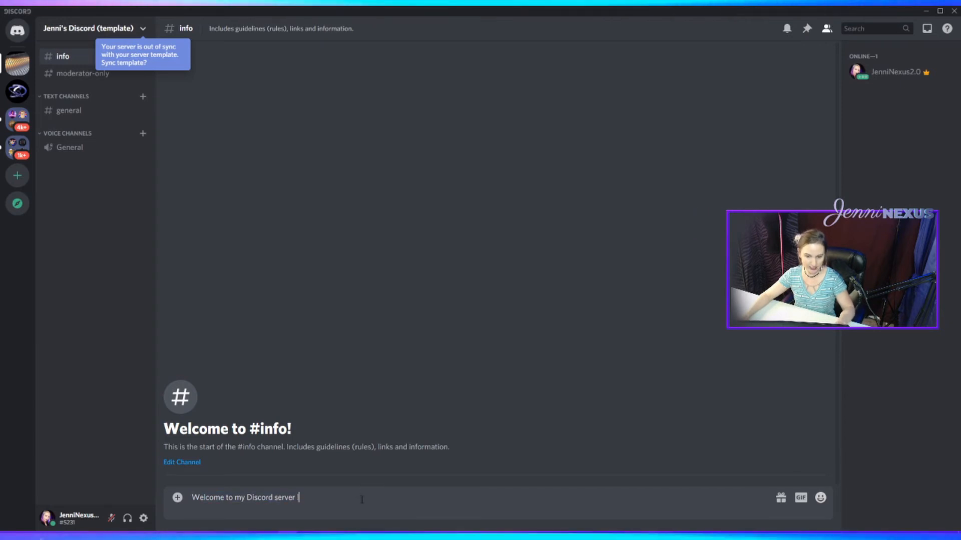
Post "Welcome to my Discord server !" in the info channel and look through the options available for the message
key(Return)
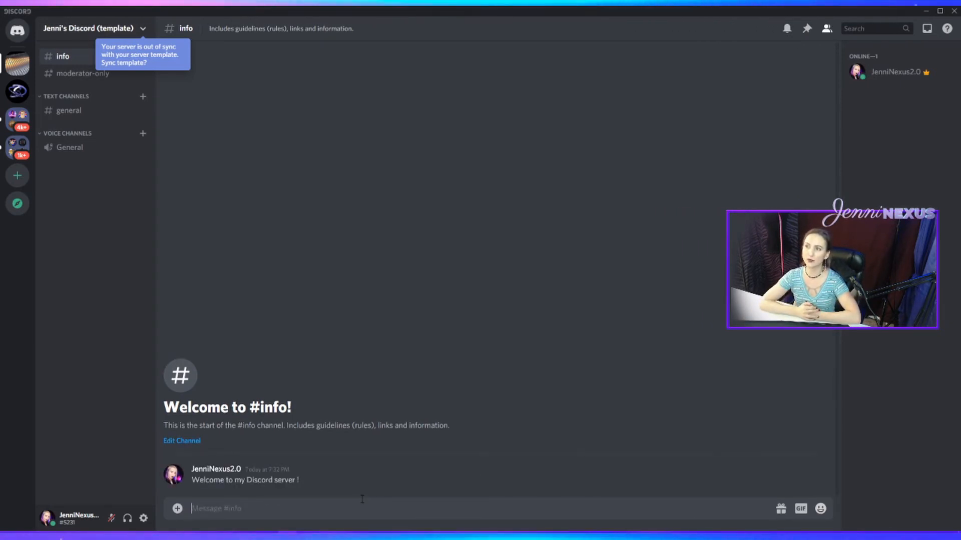
right_click(318, 478)
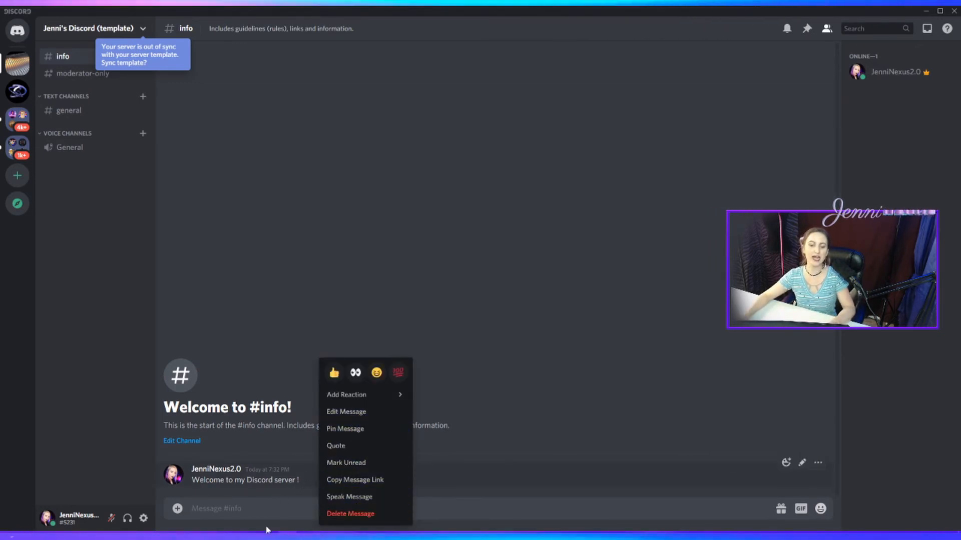
click(829, 400)
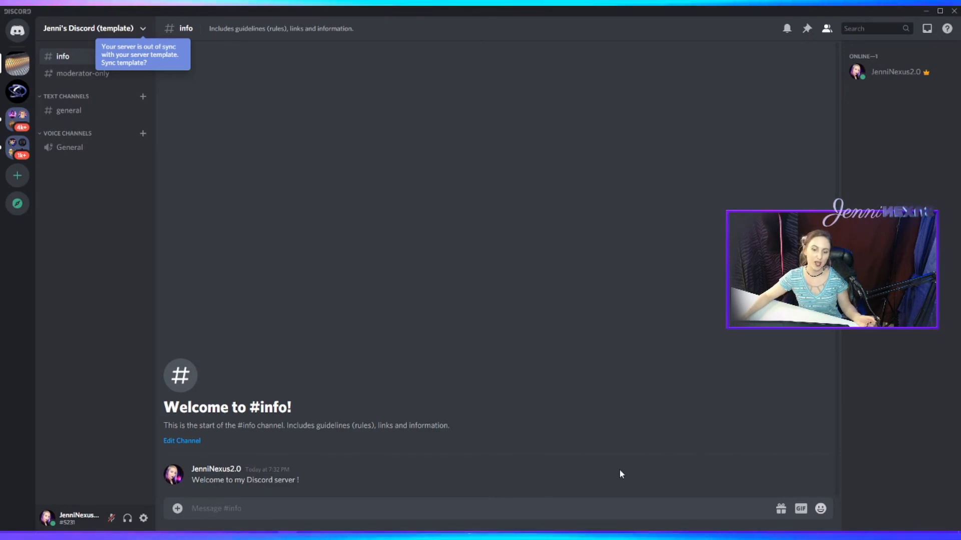
mouse_move(552, 481)
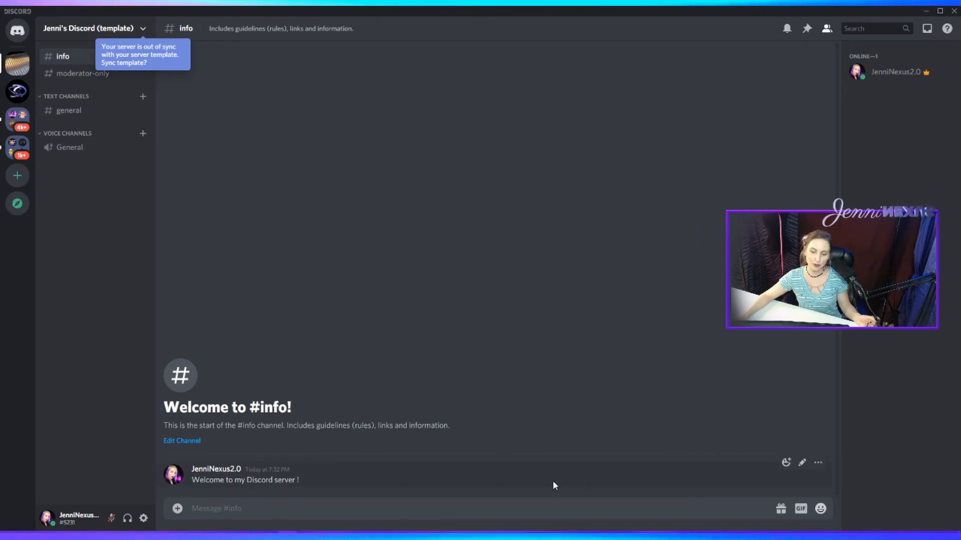
click(820, 464)
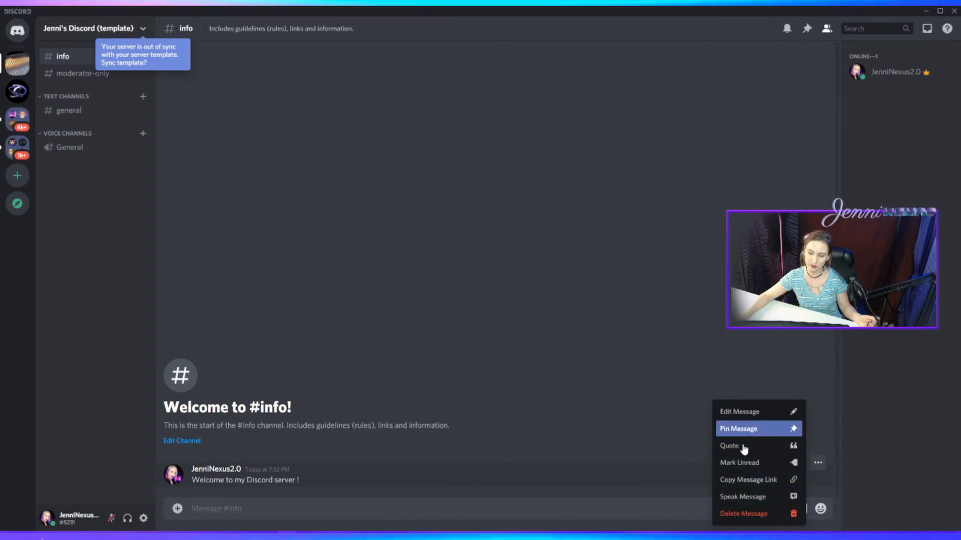
click(677, 510)
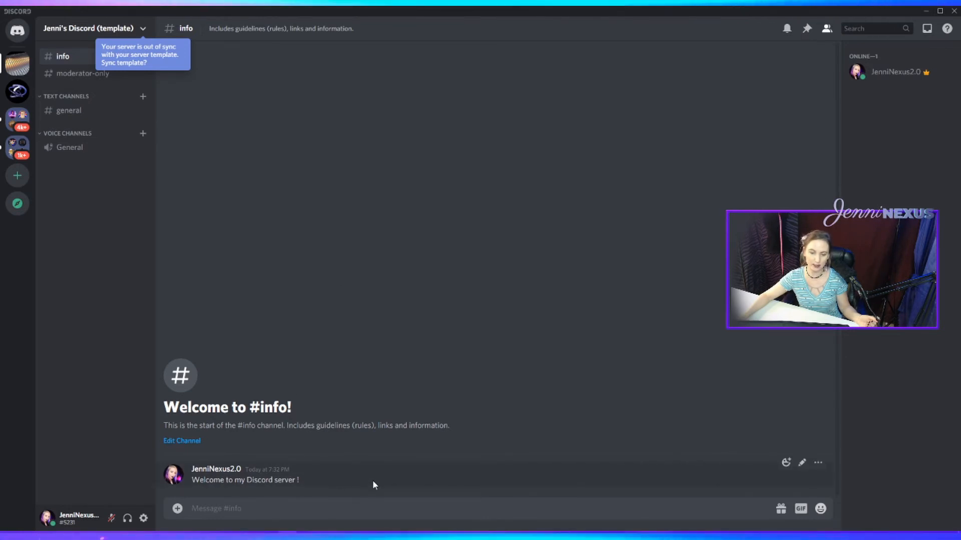
Edit the posted message in the info channel to include the lines "Thanks for joining !" and "Enjoy the template !"
right_click(321, 473)
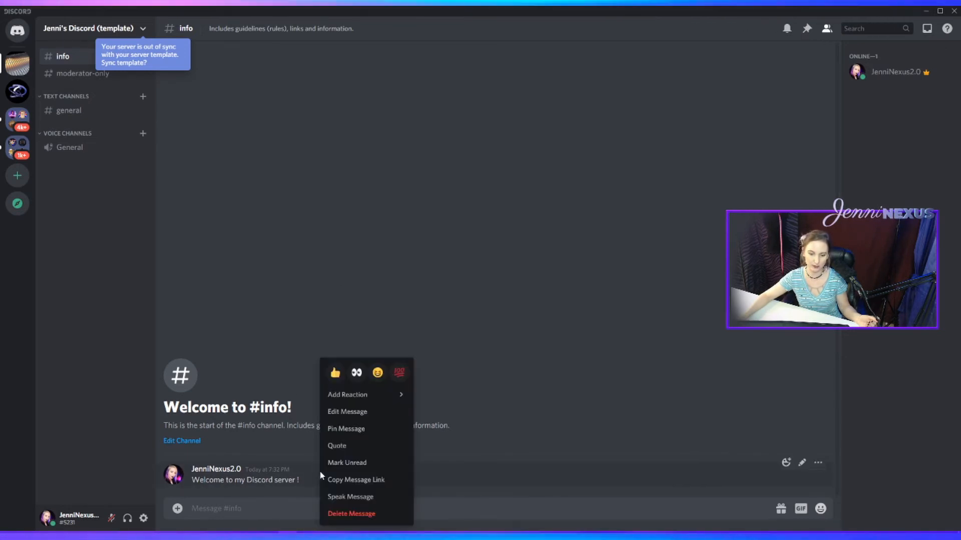
click(334, 412)
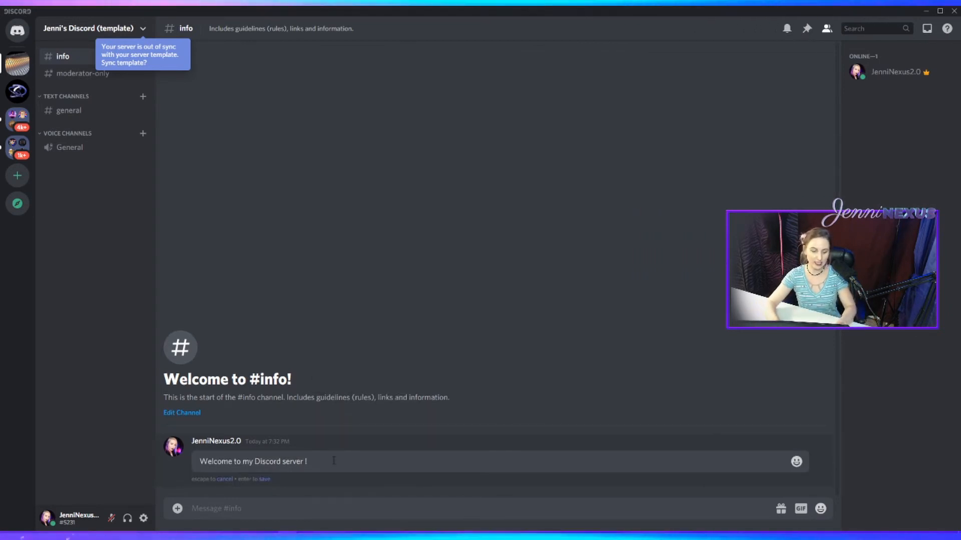
key(shift+Return)
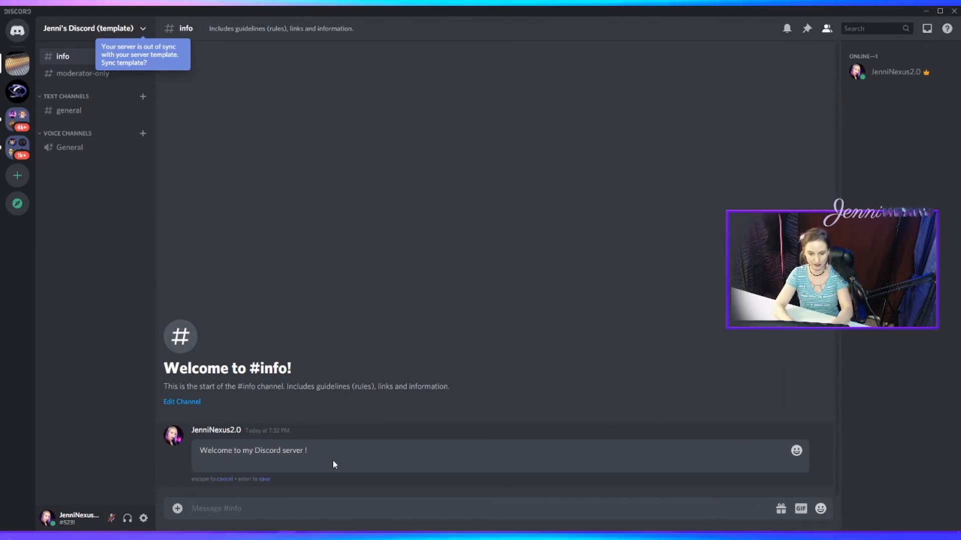
text(Thank )
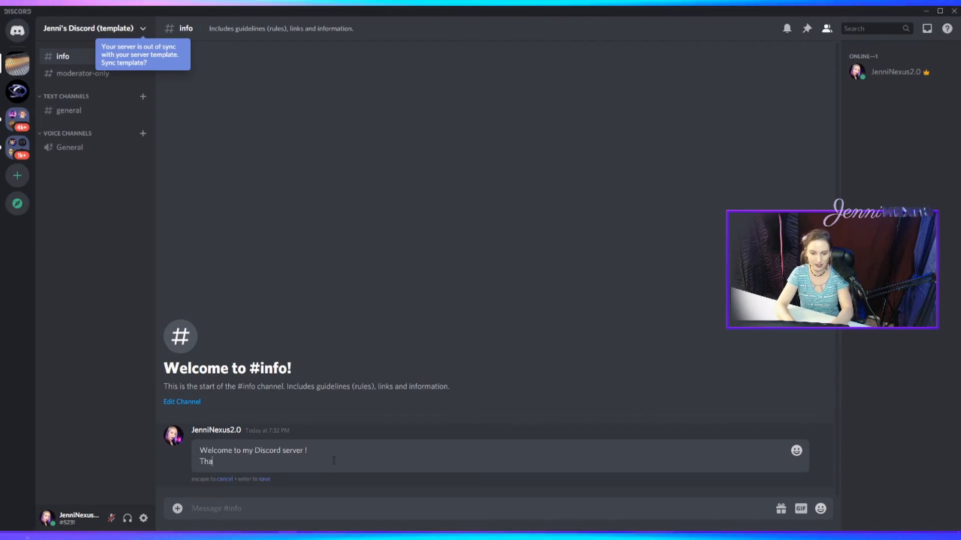
text(s for joining !)
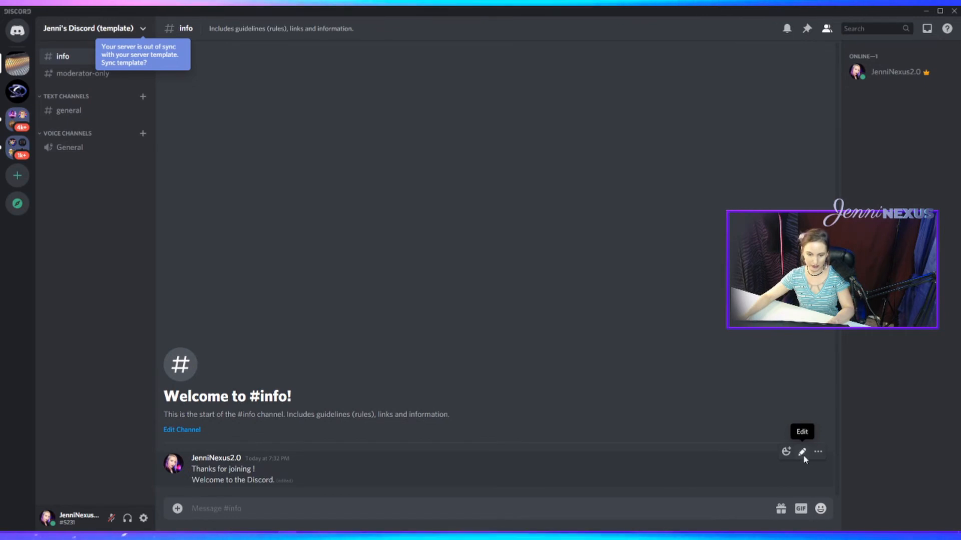
click(803, 453)
key(shift+Return)
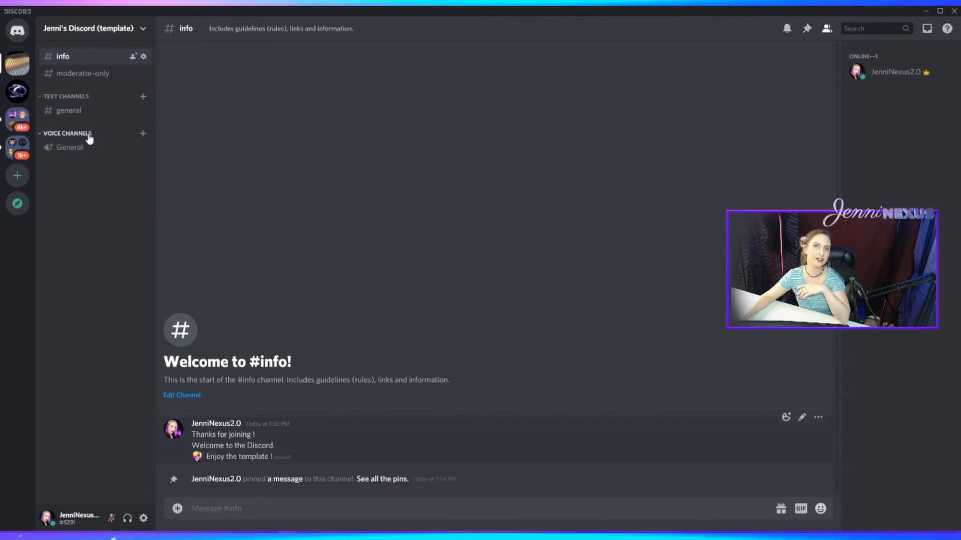
Collapse the Voice Channels category and create a text channel named social-media-links
click(89, 134)
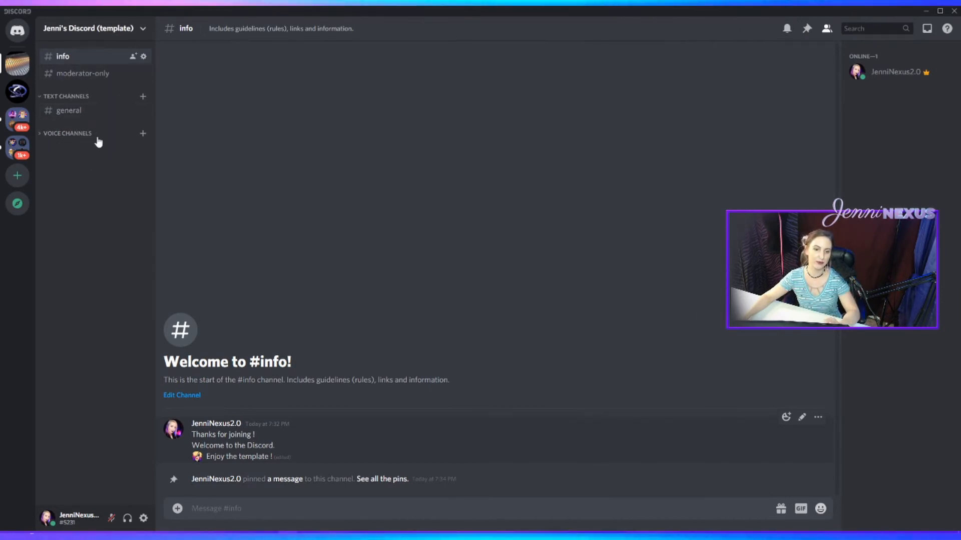
click(99, 30)
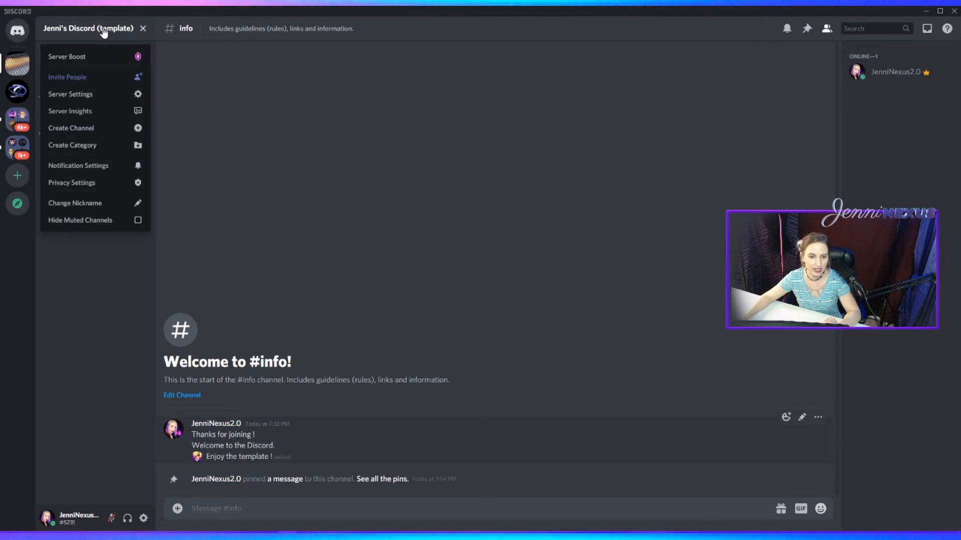
click(97, 130)
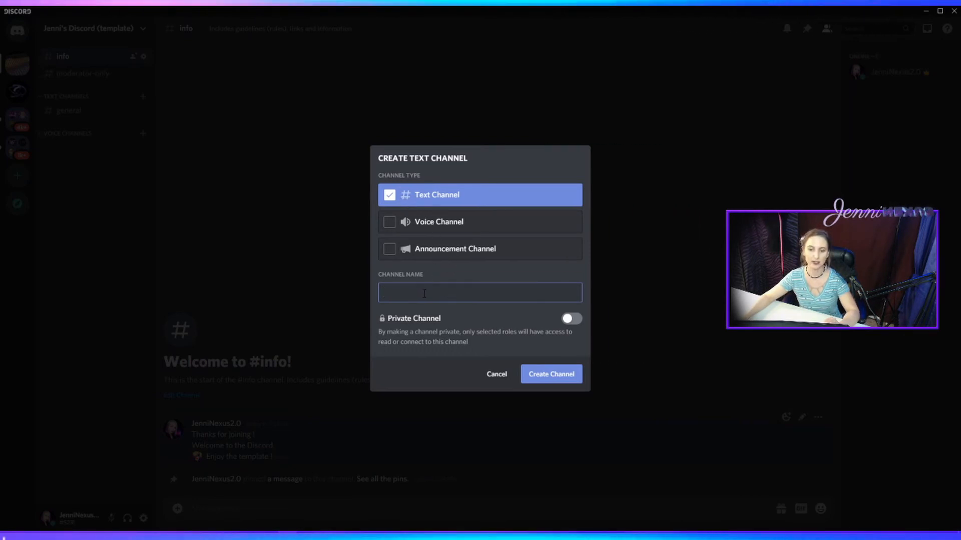
text(o)
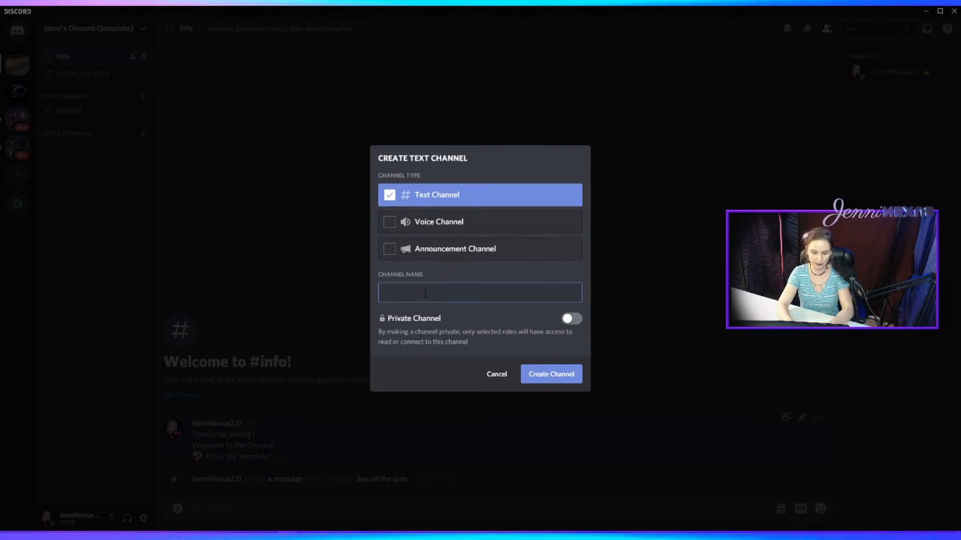
text(cial-)
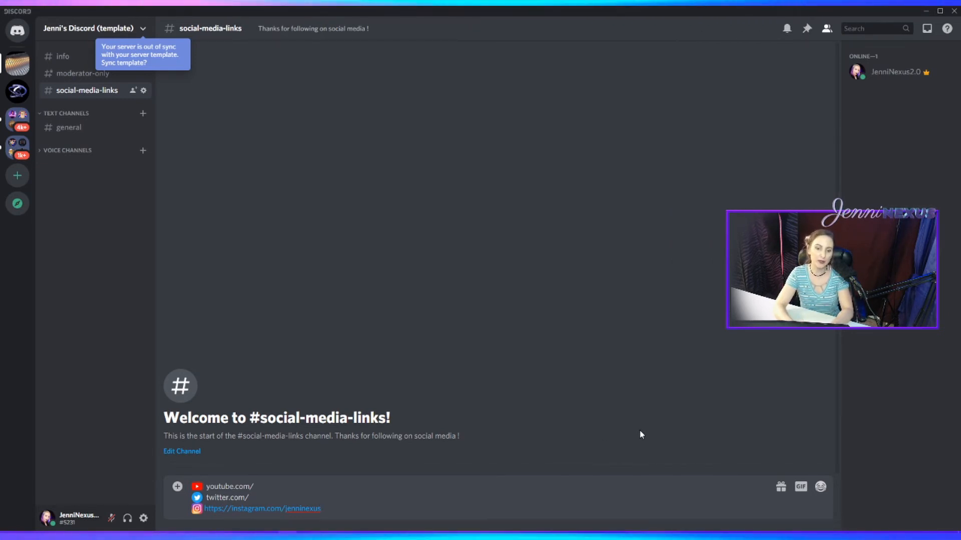
Add a line with the server's Twitch emoji and a Twitch link below the Instagram link in the drafted message
key(shift+Return)
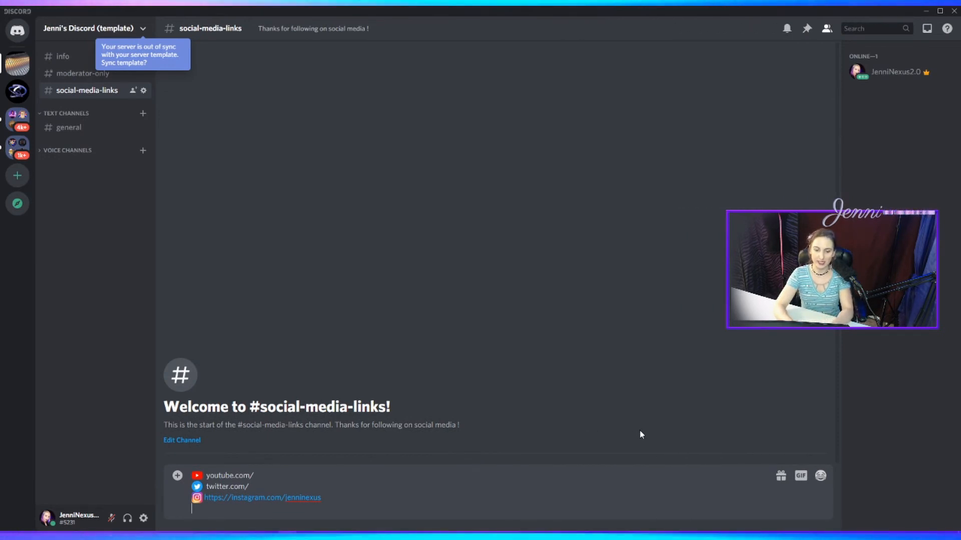
click(821, 476)
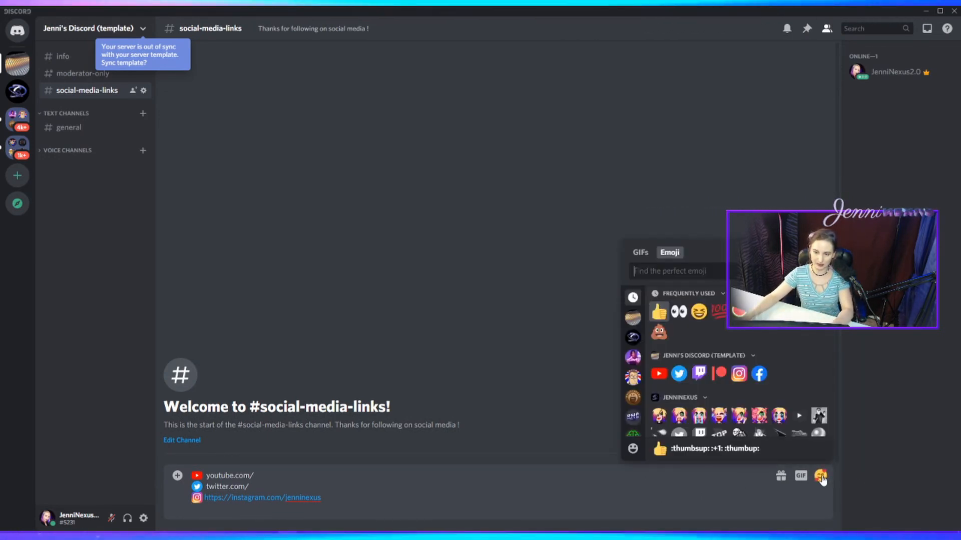
click(699, 374)
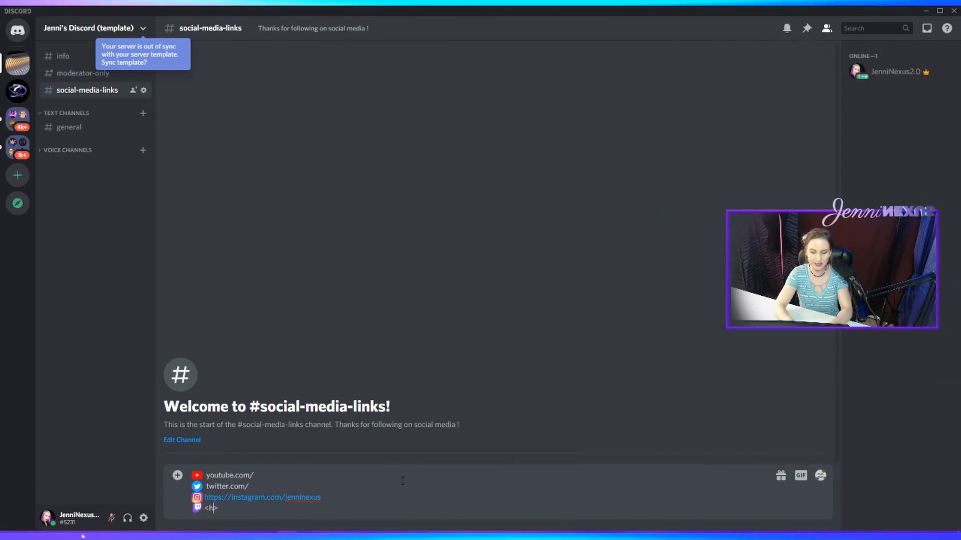
text(twitch.tv/)
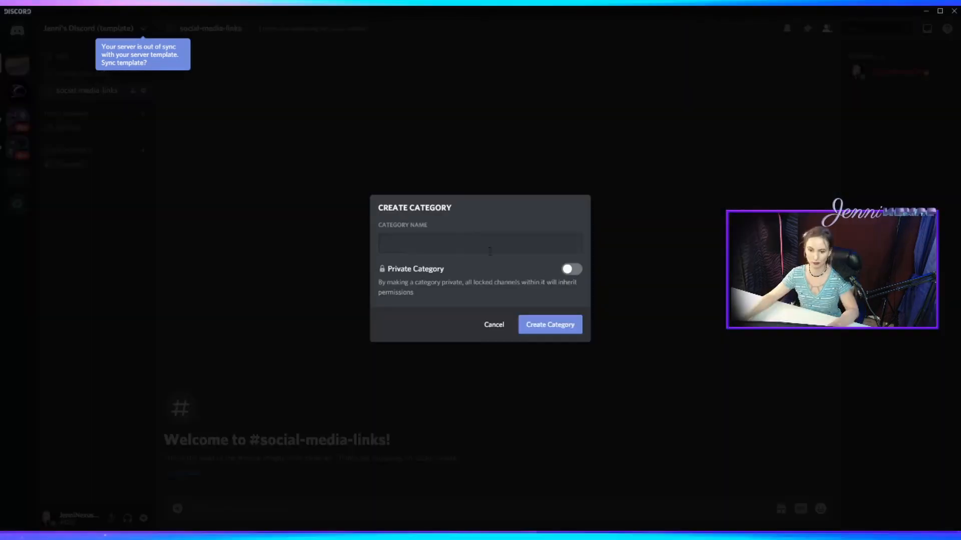
Create a category named Supporters Only and move the social-media-links channel above moderator-only
text(Supporters Only)
click(533, 324)
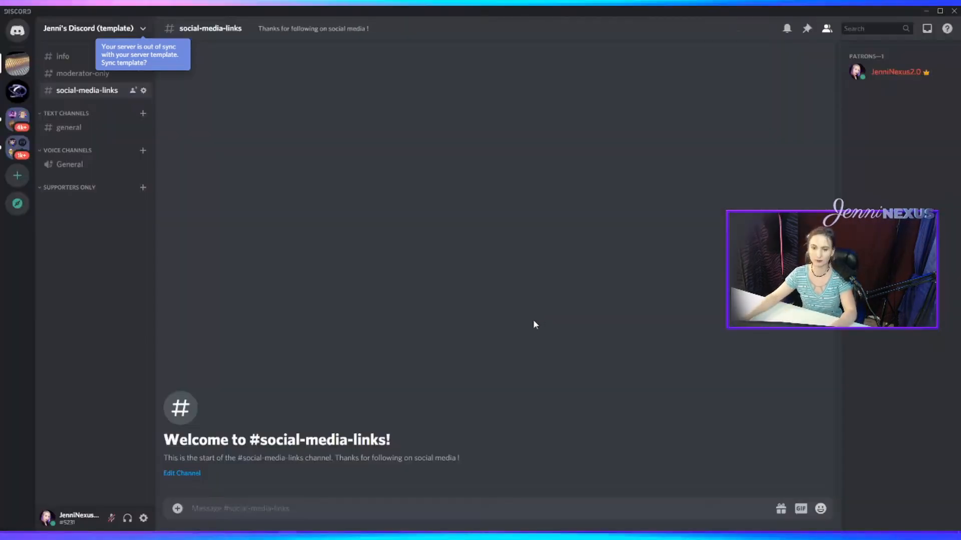
right_click(95, 223)
click(72, 94)
mouse_move(84, 93)
mouse_down()
mouse_move(65, 194)
mouse_move(77, 77)
mouse_up()
Create a text channel named thank-you in the Supporters Only category
right_click(89, 213)
click(142, 188)
text(thank-you)
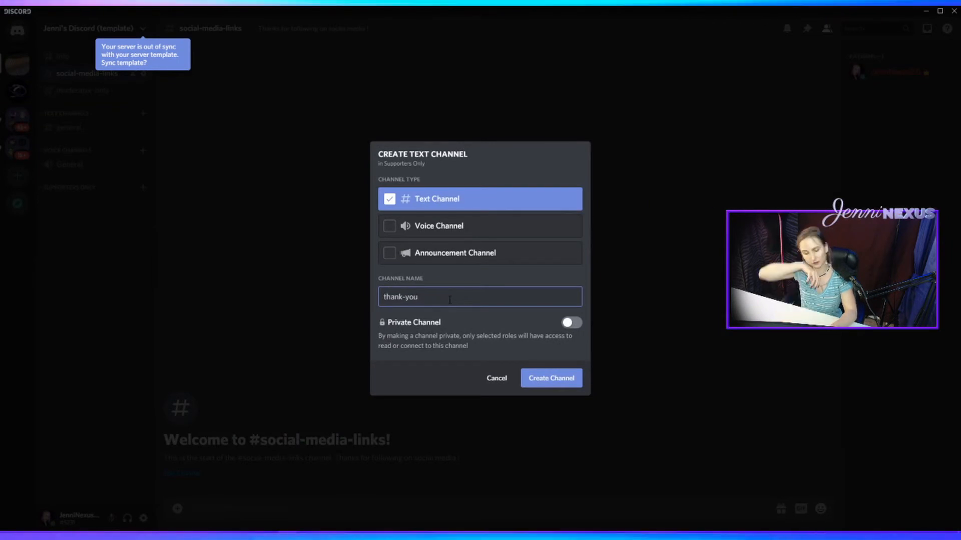
key(Return)
Rename the moderator-only channel to mods-only in its channel settings
click(144, 91)
drag(395, 89, 375, 89)
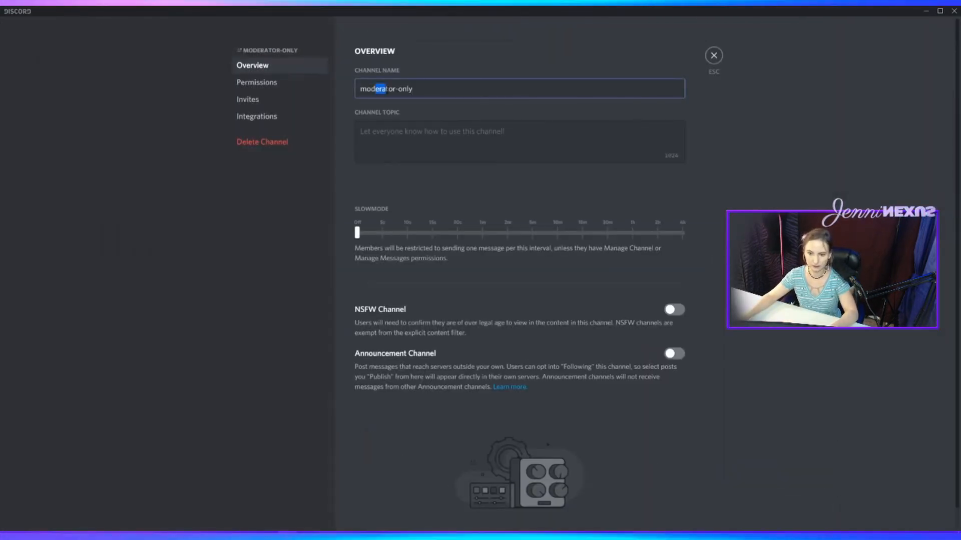
text(s)
Set the mods-only channel topic to "Users need the Moderator role to chat in this channel." and save it
click(456, 133)
text(User needs mod permissions to chat in here)
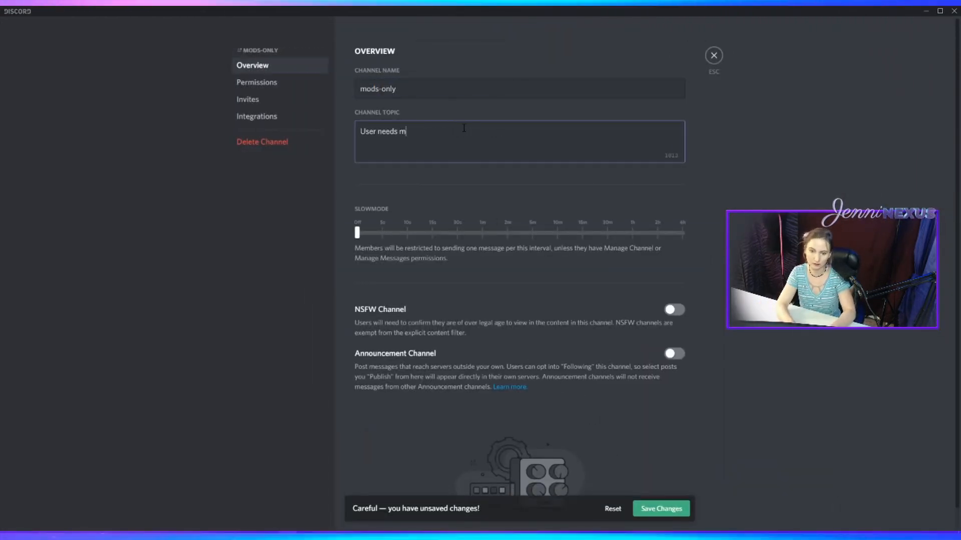
drag(399, 132, 568, 134)
text(the Moderator role to talk in t)
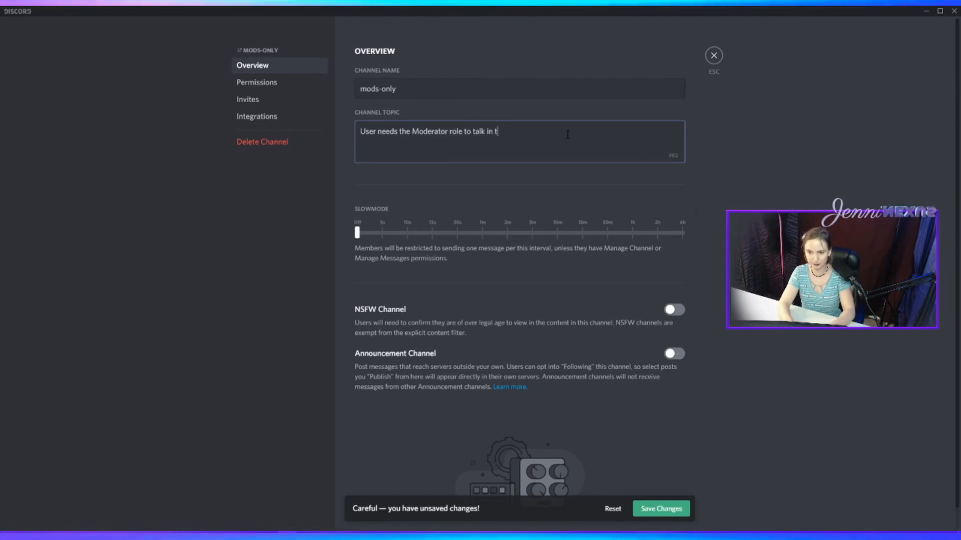
key(BackSpace)
key(BackSpace)
key(BackSpace)
key(BackSpace)
key(BackSpace)
key(BackSpace)
key(BackSpace)
key(BackSpace)
key(BackSpace)
text(chat in this channel.)
click(398, 132)
key(BackSpace)
click(376, 132)
text(s)
click(661, 509)
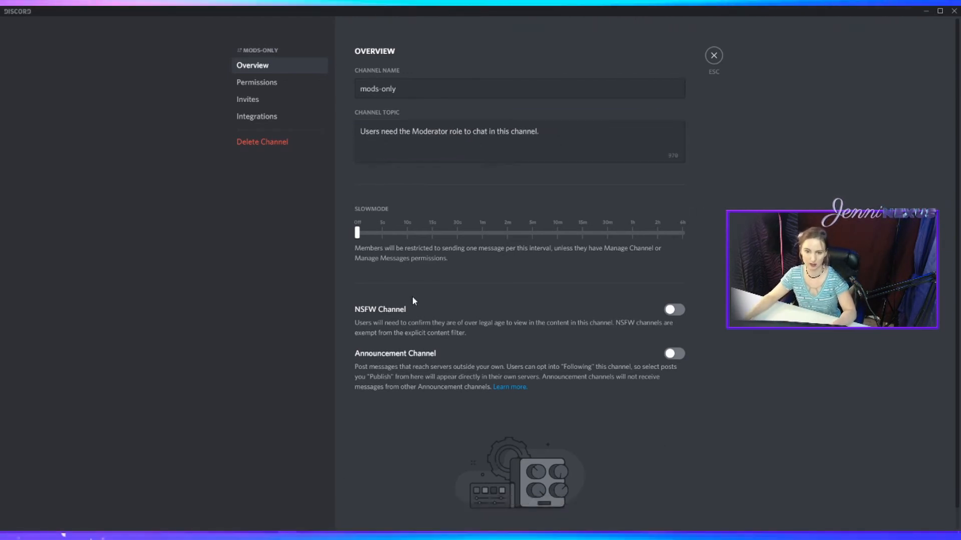
key(Escape)
Start a message in the social-media-links channel with the YouTube, Twitter and Instagram emojis on separate lines
click(63, 57)
click(80, 74)
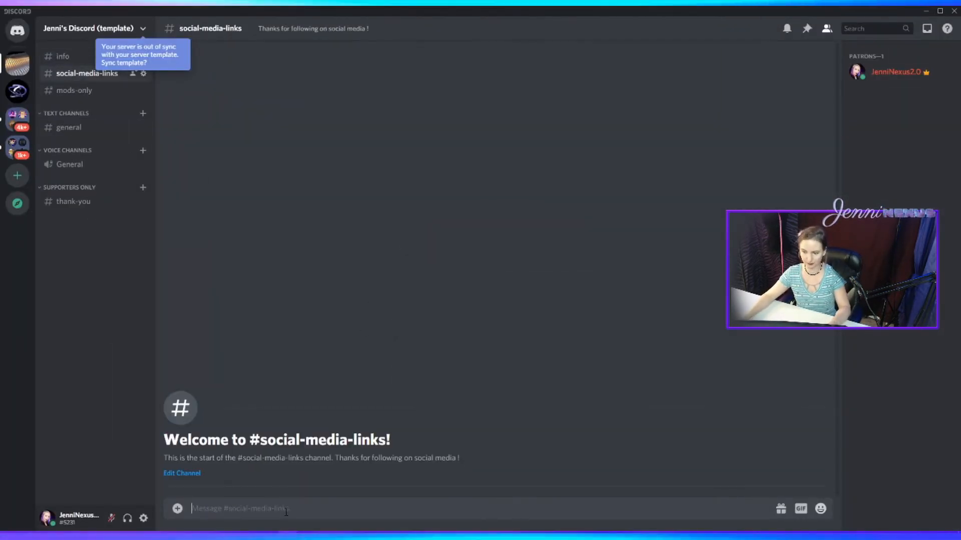
click(821, 509)
click(761, 346)
key(shift+Return)
click(821, 498)
click(738, 337)
key(shift+Return)
click(821, 487)
click(716, 324)
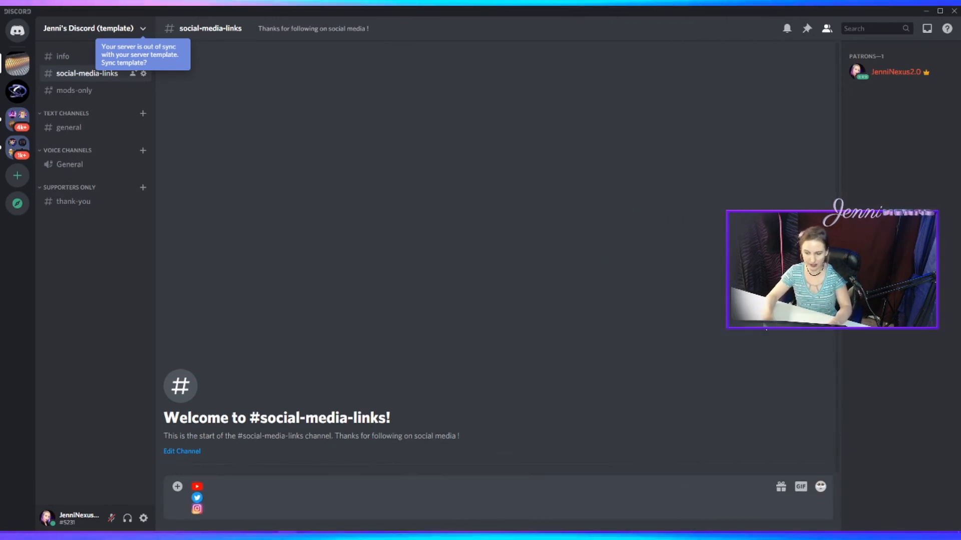
Add youtube.com/, twitter.com/ and instagram.com/ beside their matching emojis in the drafted message
key(Up)
key(Up)
key(Up)
text(youtube.com/)
key(Down)
text(twitter.com/)
key(Down)
text(instagram.com/)
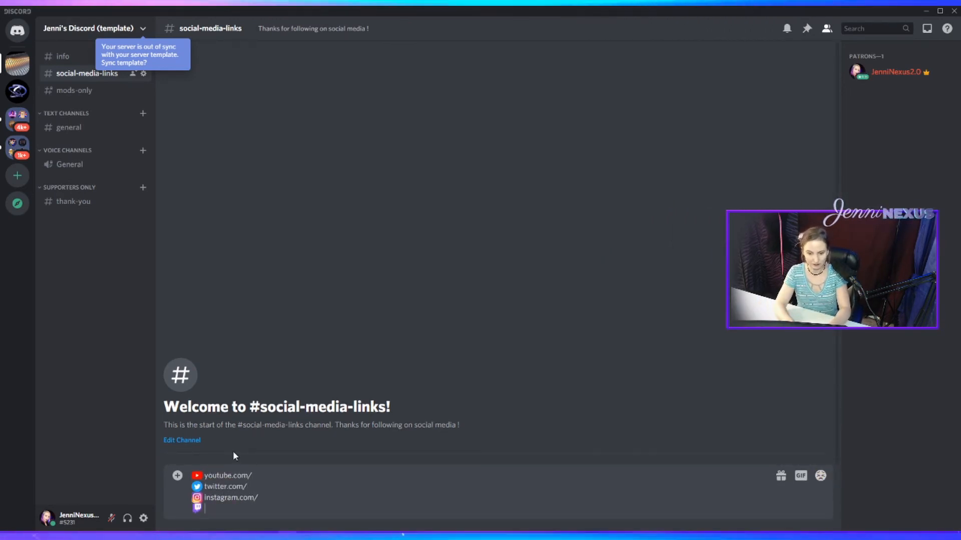
key(Down)
text(https://twitch.tv/jenninexus)
key(Up)
text(jenninexus)
key(Home)
key(Right)
text(https://)
key(Return)
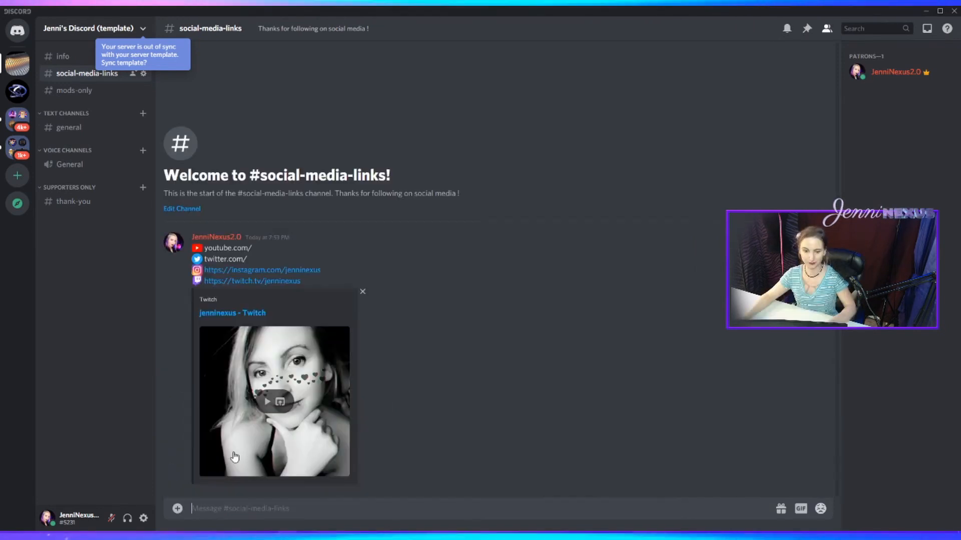
Display Moderator members separately and enable View Audit Log, View Server Insights, Manage Server, Manage Roles and Manage Channels for that role
click(675, 229)
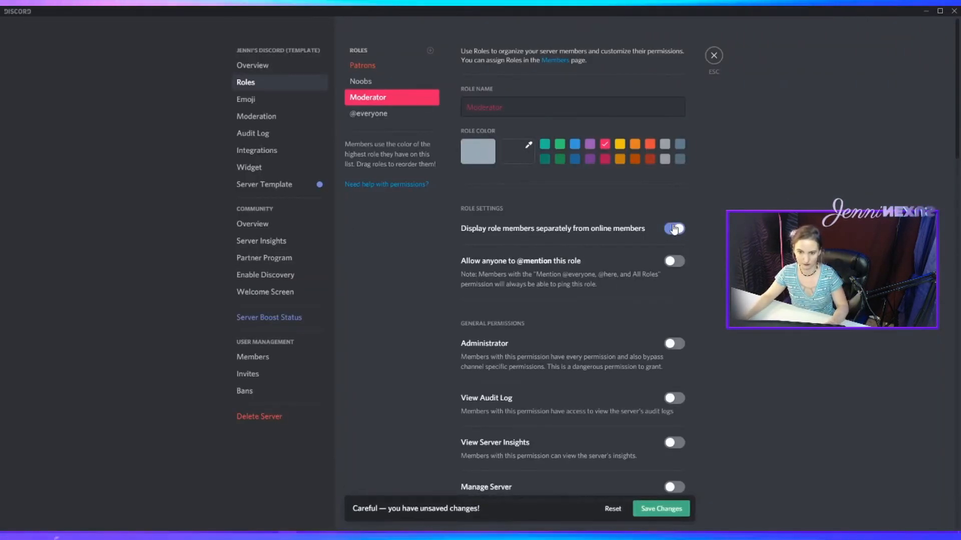
click(674, 228)
scroll(519, 258, down, 3)
click(674, 248)
click(675, 242)
click(674, 286)
scroll(675, 240, down, 3)
click(674, 192)
click(674, 246)
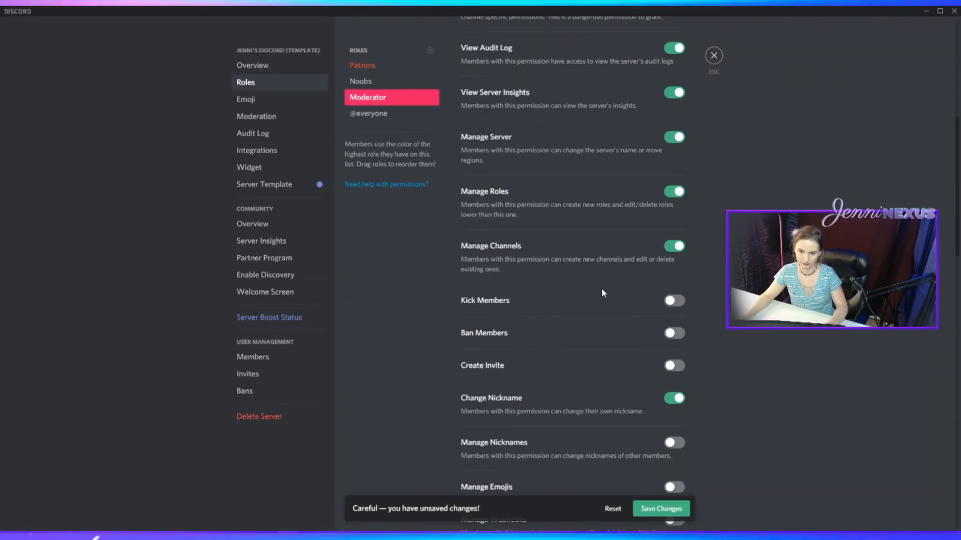
Enable Kick Members, Ban Members, Create Invite, Manage Emojis and Manage Webhooks for the Moderator role
scroll(601, 293, down, 2)
click(674, 200)
click(675, 231)
click(674, 264)
scroll(674, 264, down, 4)
click(674, 188)
click(675, 223)
scroll(674, 224, down, 2)
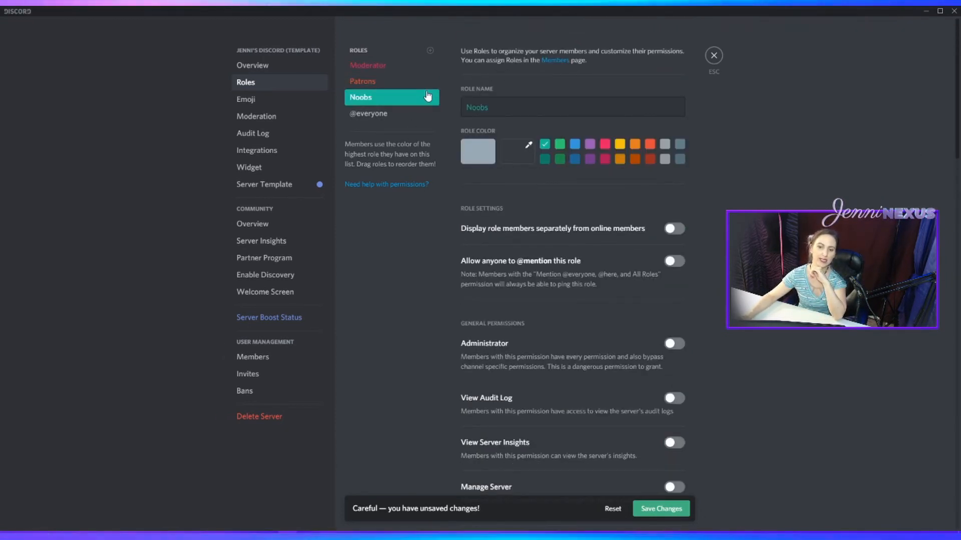
Reorder the roles as Moderator, Noobs, Patrons, review the Patrons permissions, and save the changes
drag(378, 95, 379, 66)
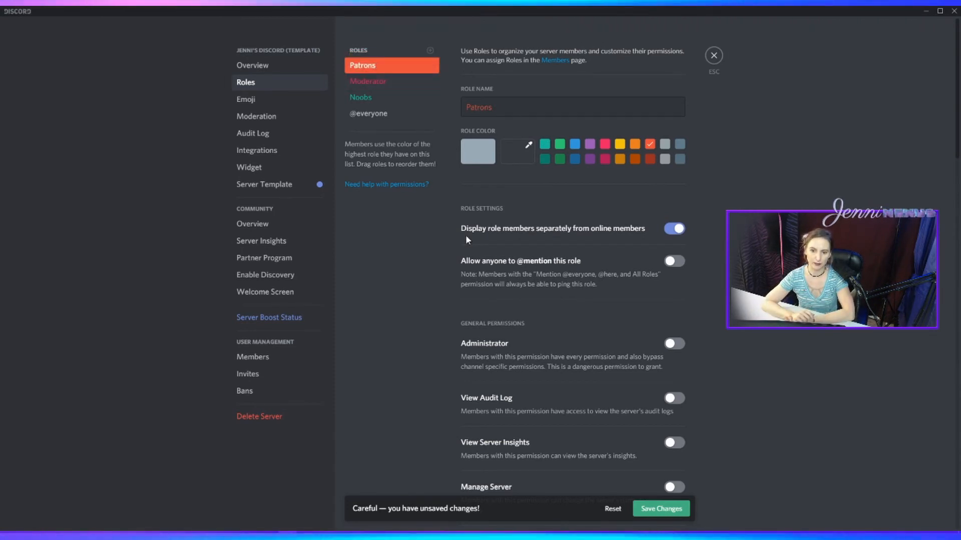
drag(382, 99, 379, 63)
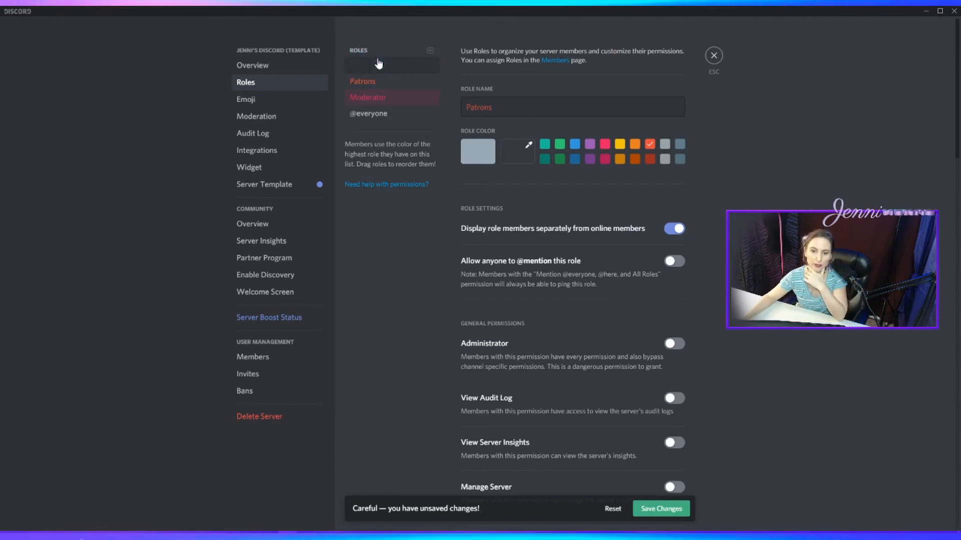
drag(378, 100, 380, 53)
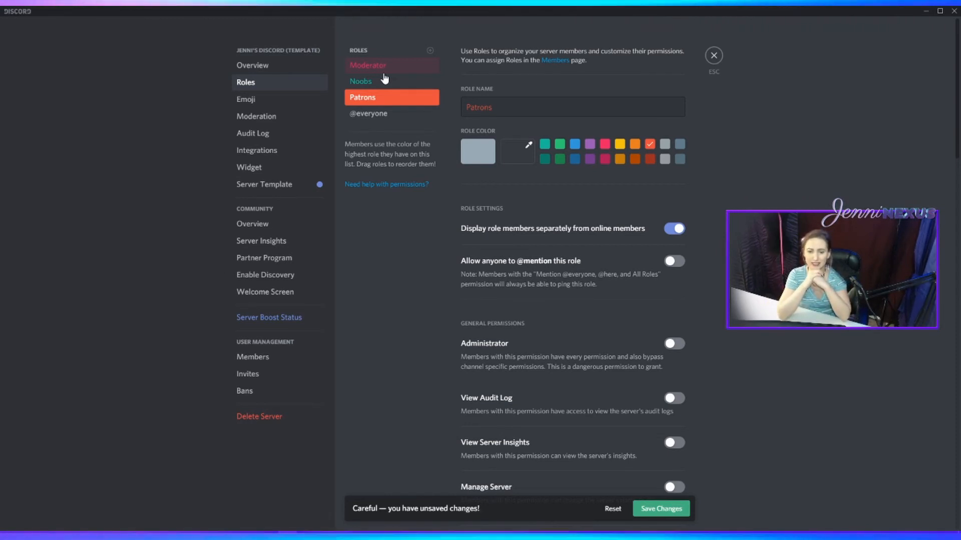
scroll(589, 233, down, 6)
scroll(588, 235, down, 7)
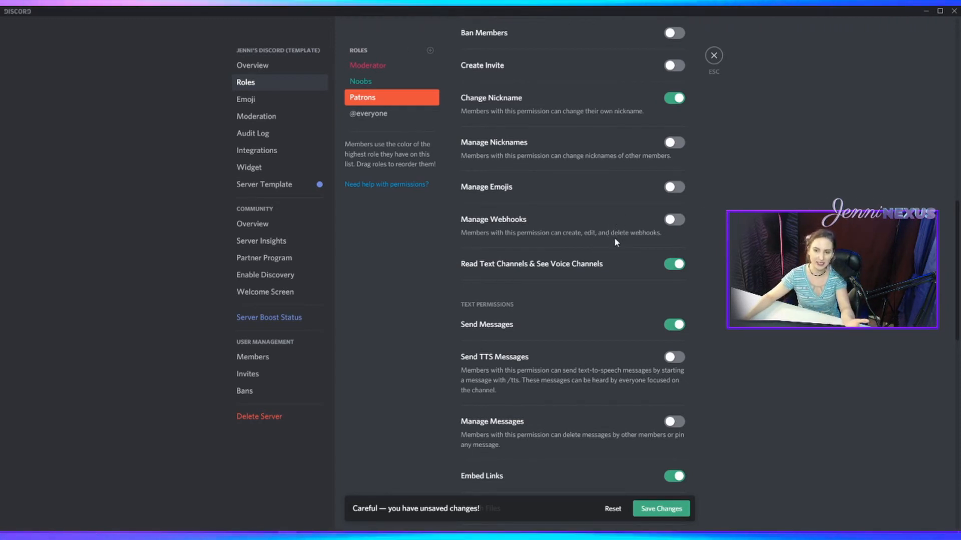
scroll(614, 238, up, 2)
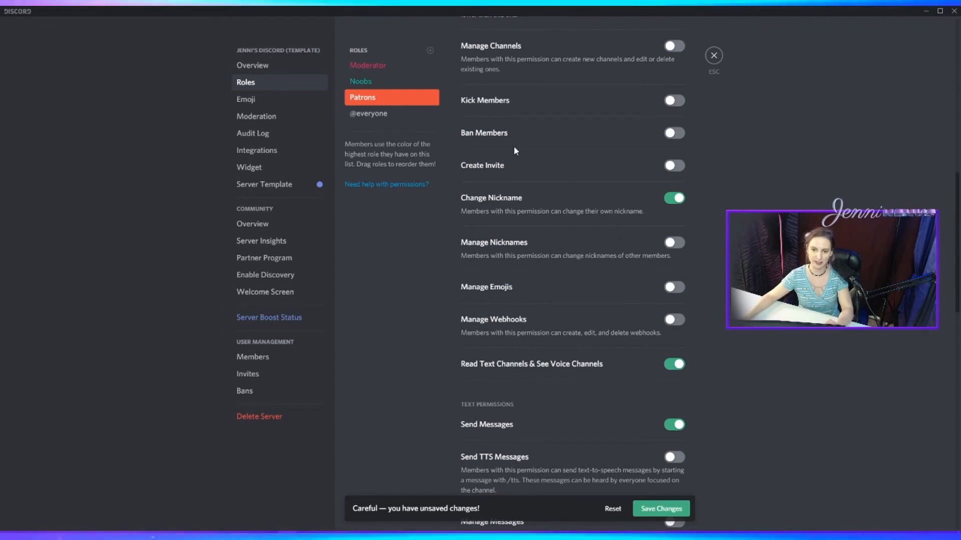
scroll(633, 199, down, 10)
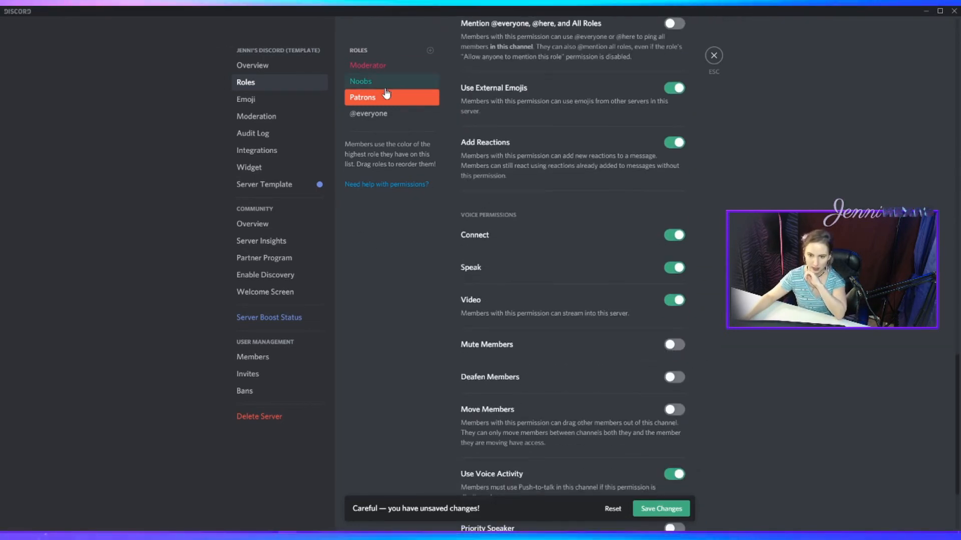
scroll(545, 251, down, 3)
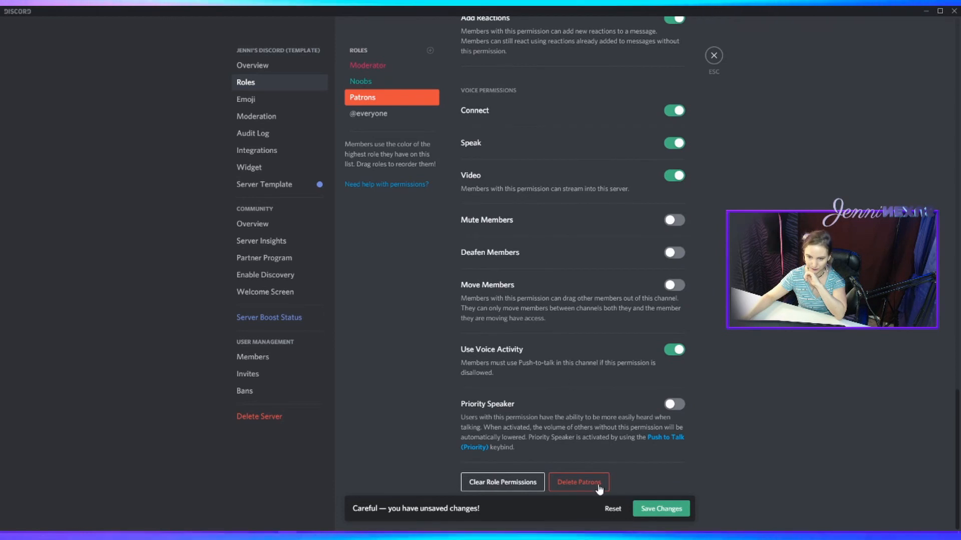
click(661, 508)
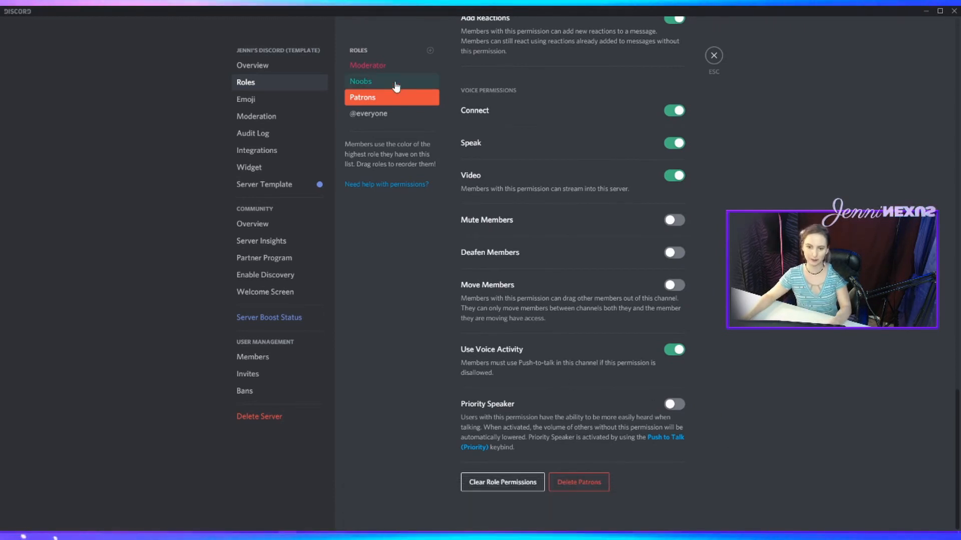
Create a role named Artist with the custom yellow color #ffea5d
click(430, 51)
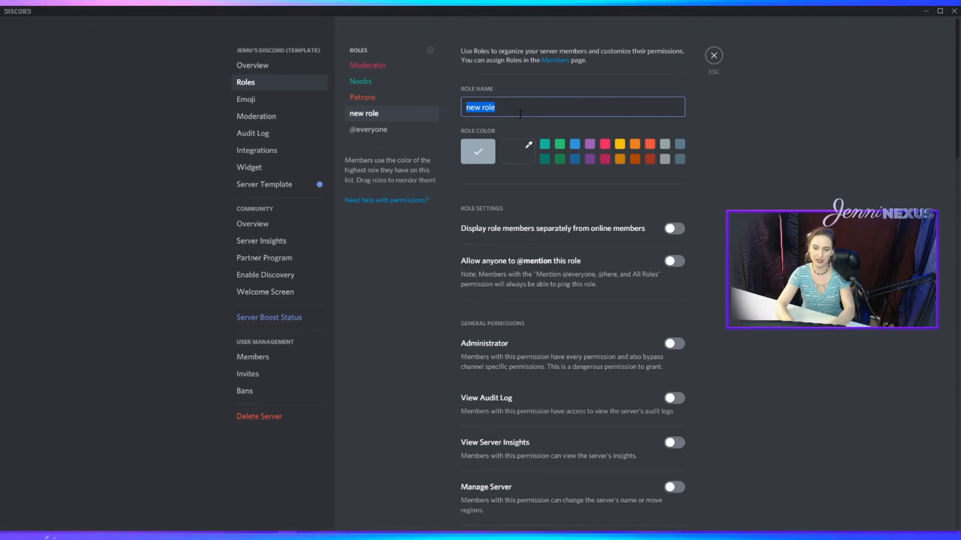
text(Artist)
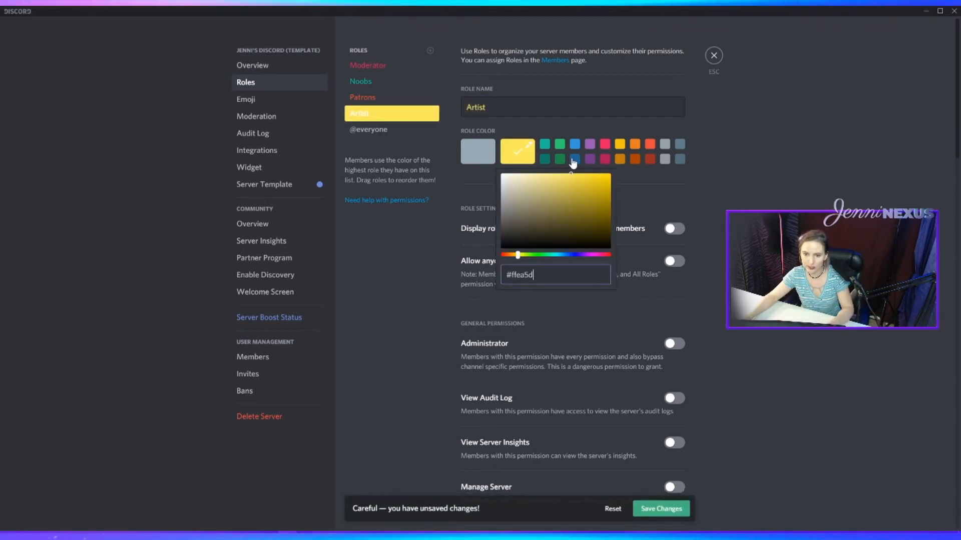
click(573, 161)
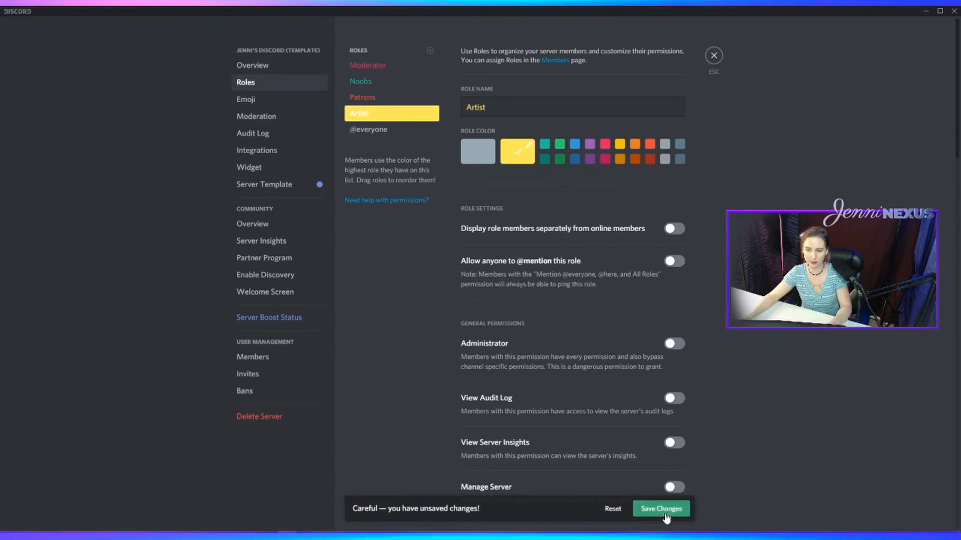
Enable the Embed Links, Attach Files and Create Invite permissions for the Artist role
scroll(570, 302, down, 2)
scroll(569, 304, down, 7)
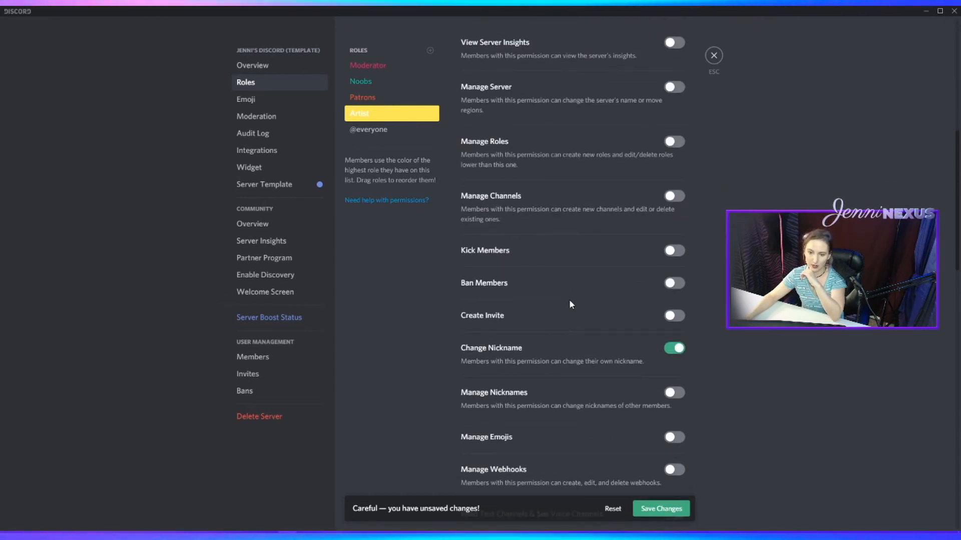
scroll(623, 296, down, 3)
scroll(626, 310, down, 7)
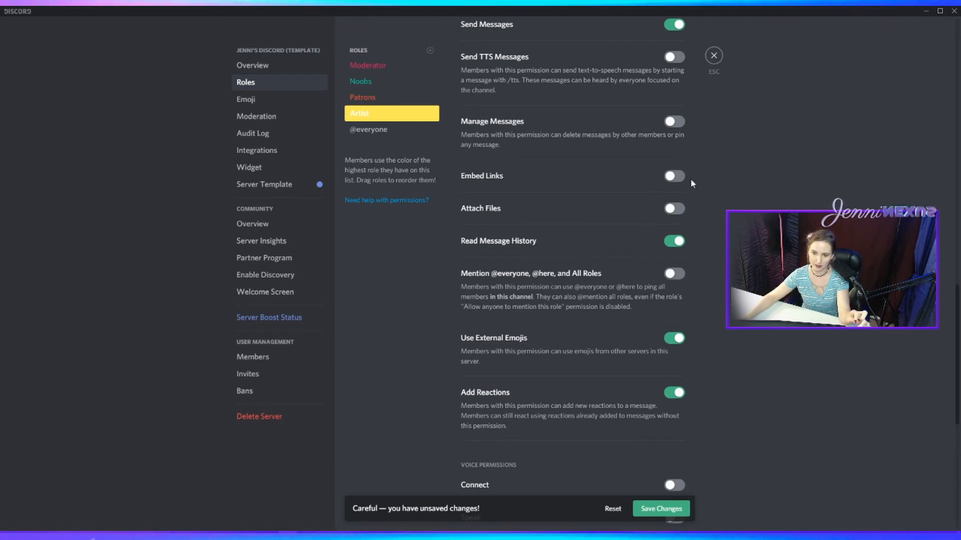
click(675, 176)
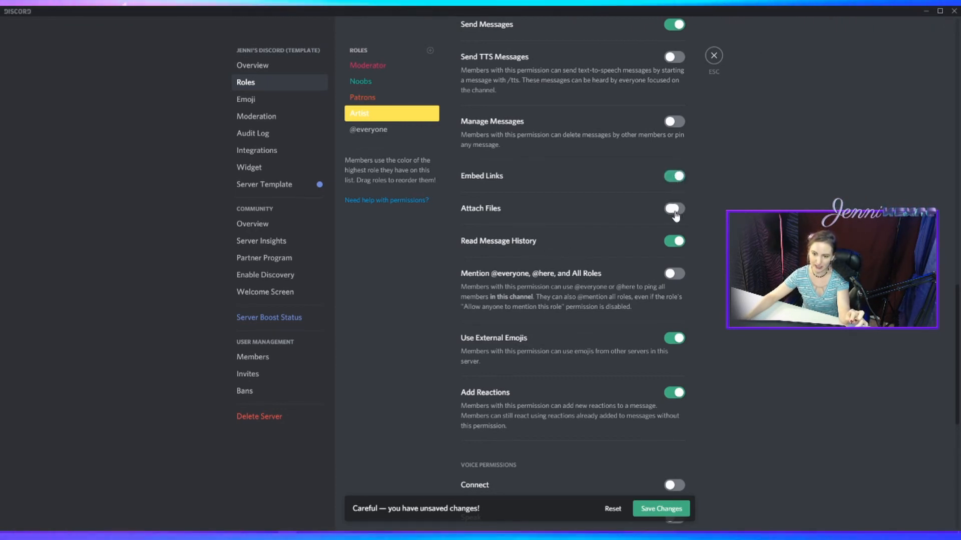
click(676, 214)
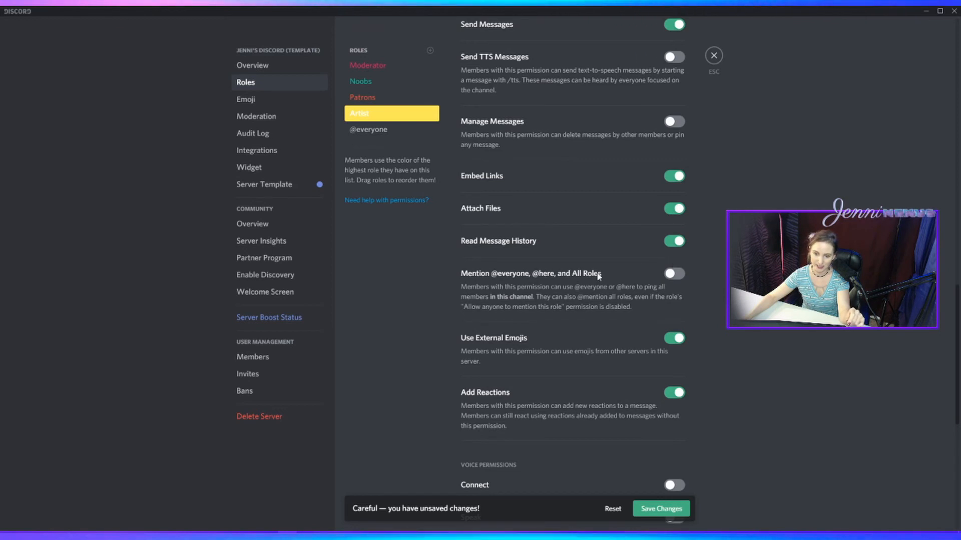
scroll(522, 296, up, 5)
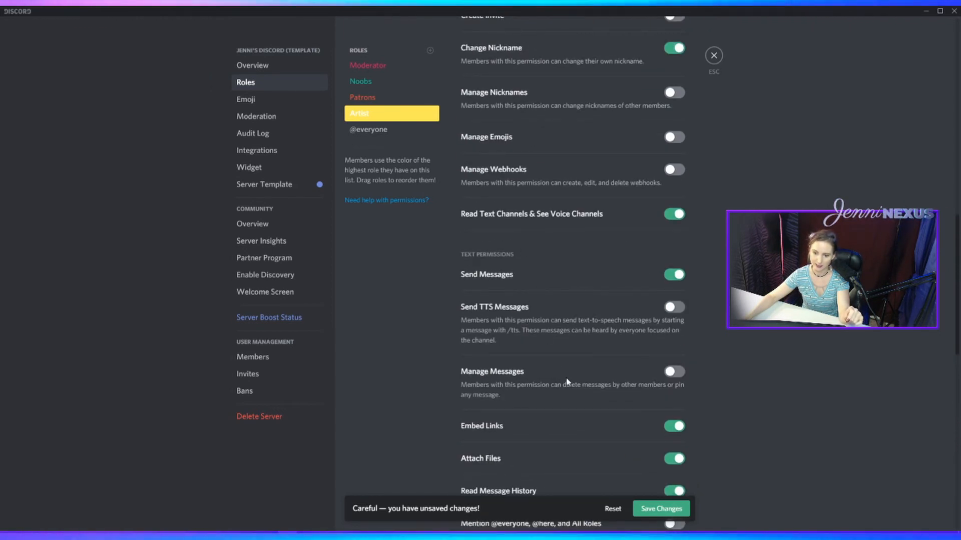
scroll(520, 165, up, 4)
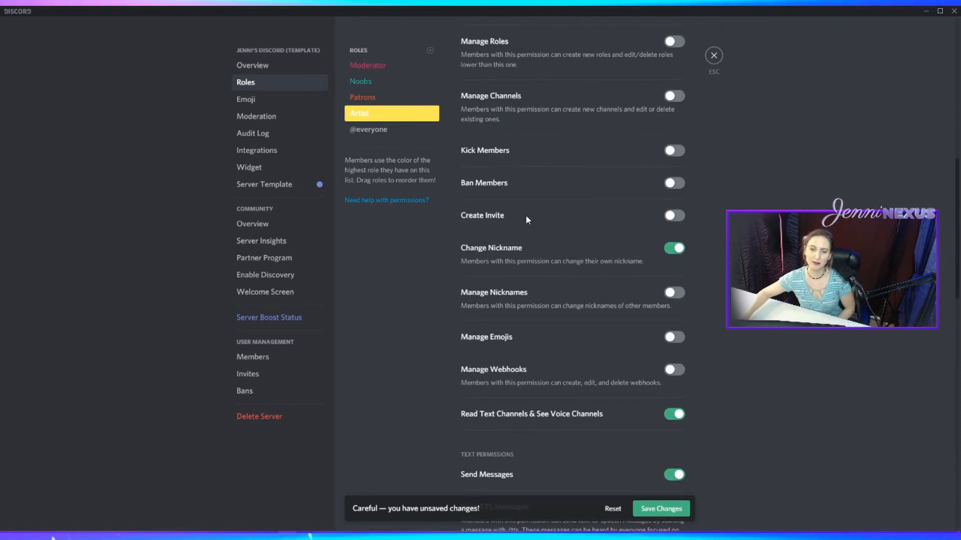
click(677, 219)
click(380, 97)
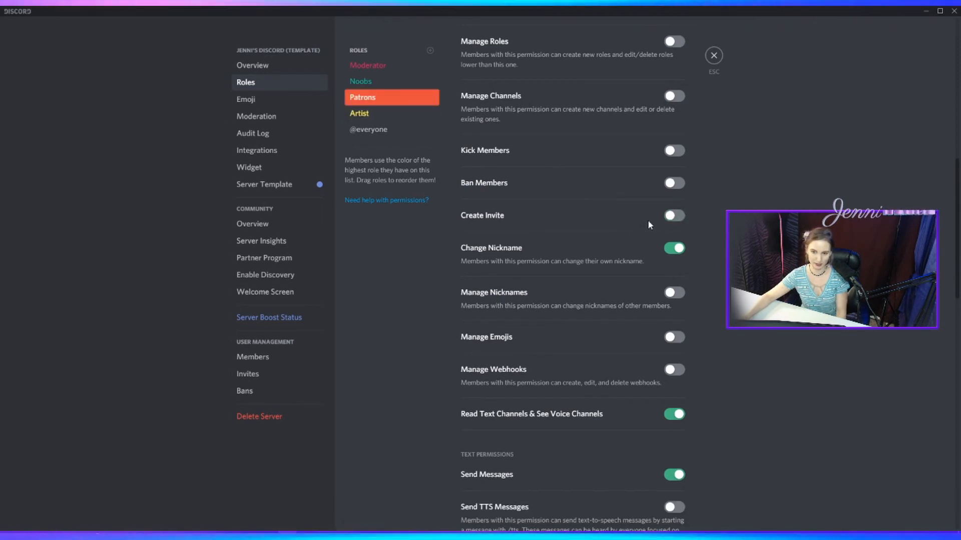
click(676, 215)
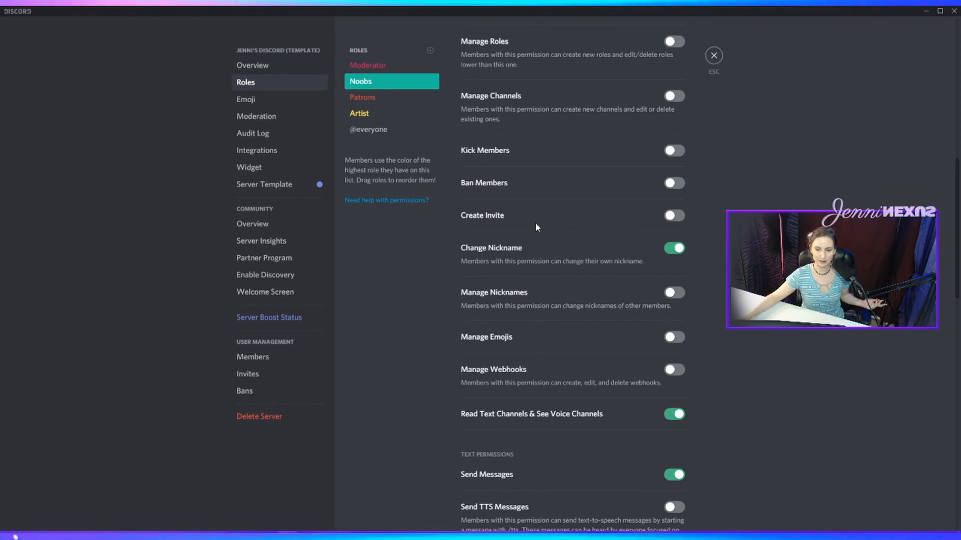
click(381, 130)
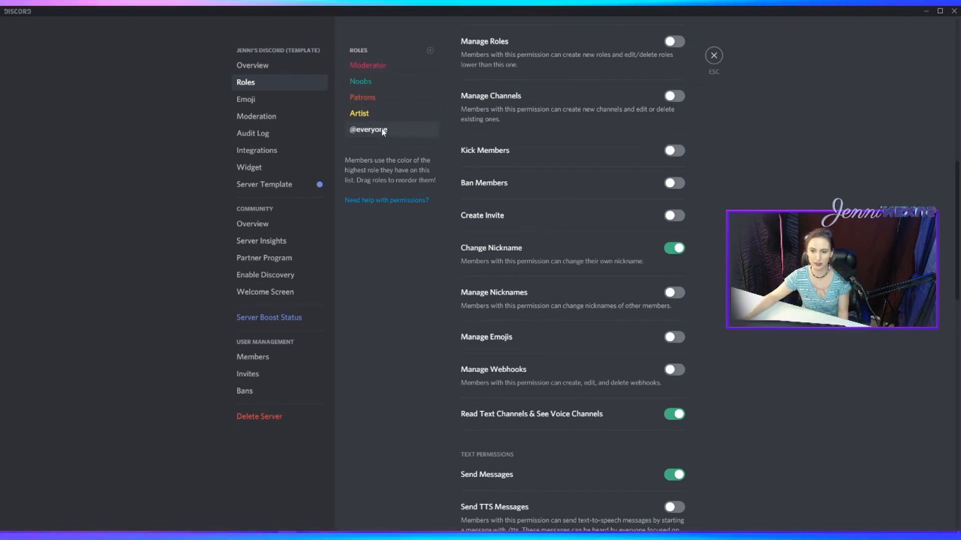
click(361, 99)
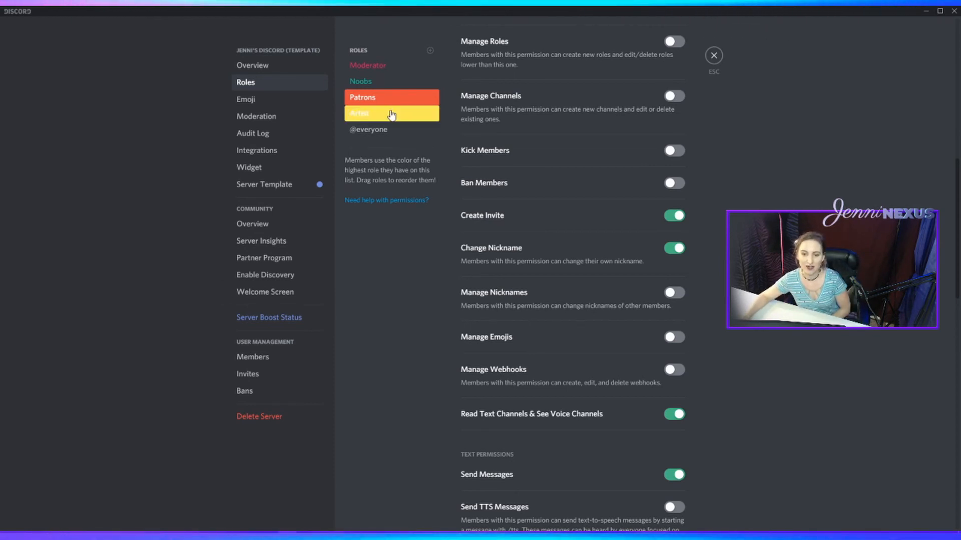
click(376, 116)
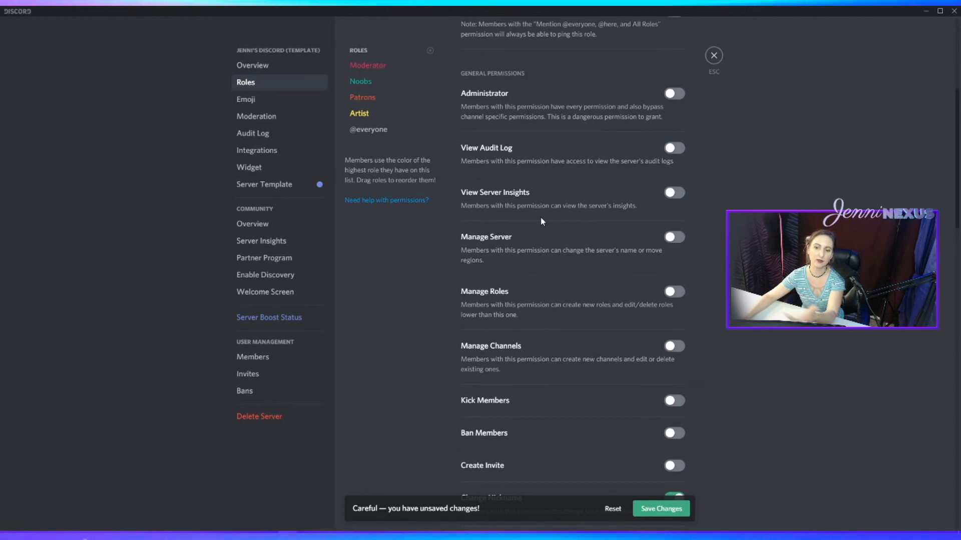
Delete the Bots role from the server
scroll(568, 392, down, 15)
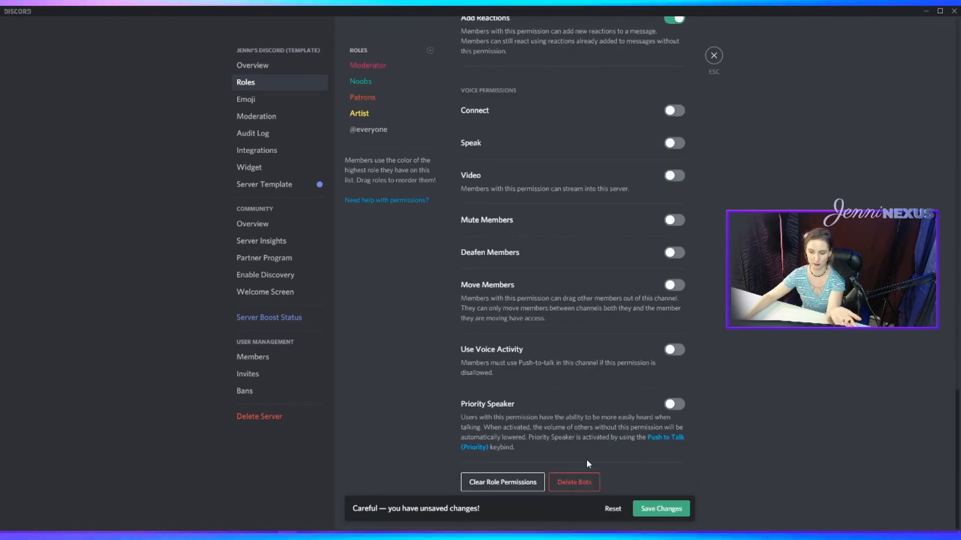
click(592, 484)
click(555, 309)
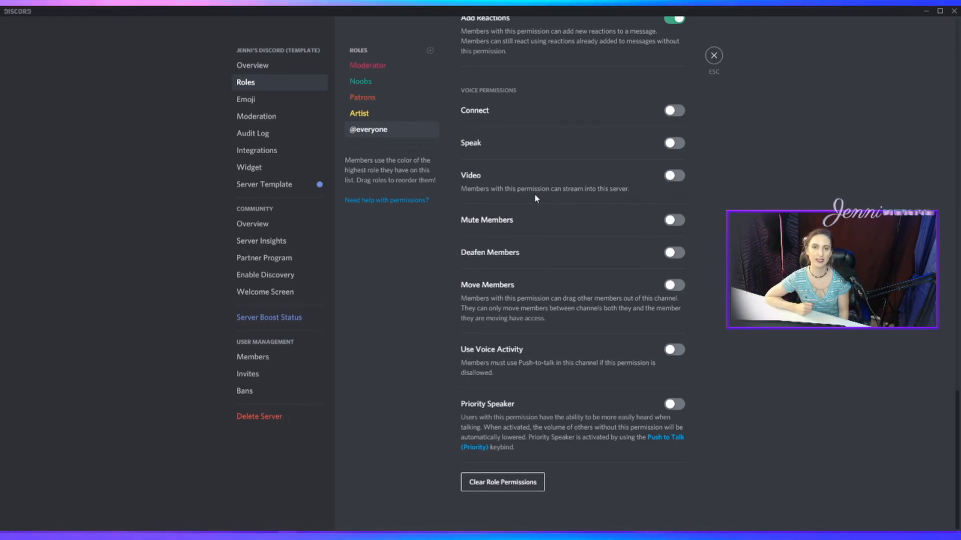
click(430, 50)
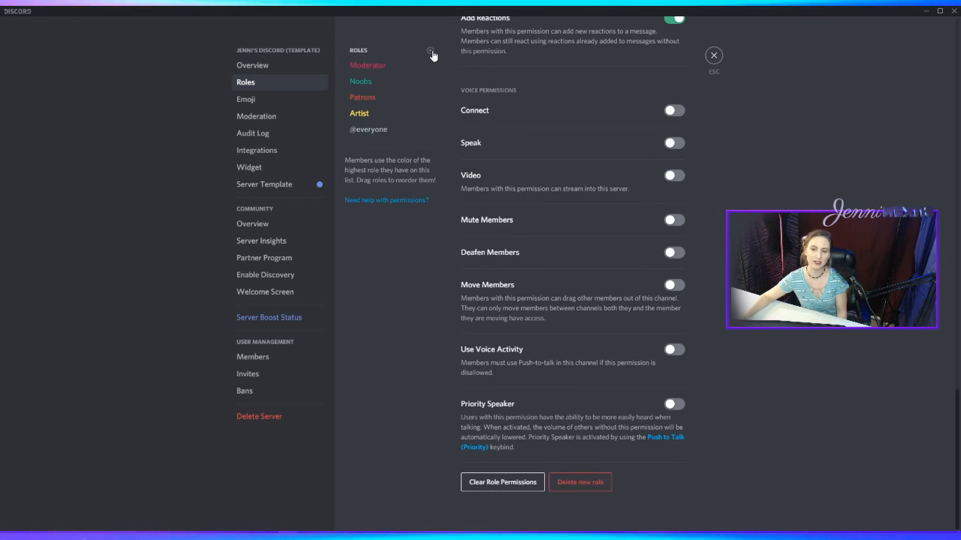
scroll(562, 480, up, 4)
scroll(574, 497, down, 4)
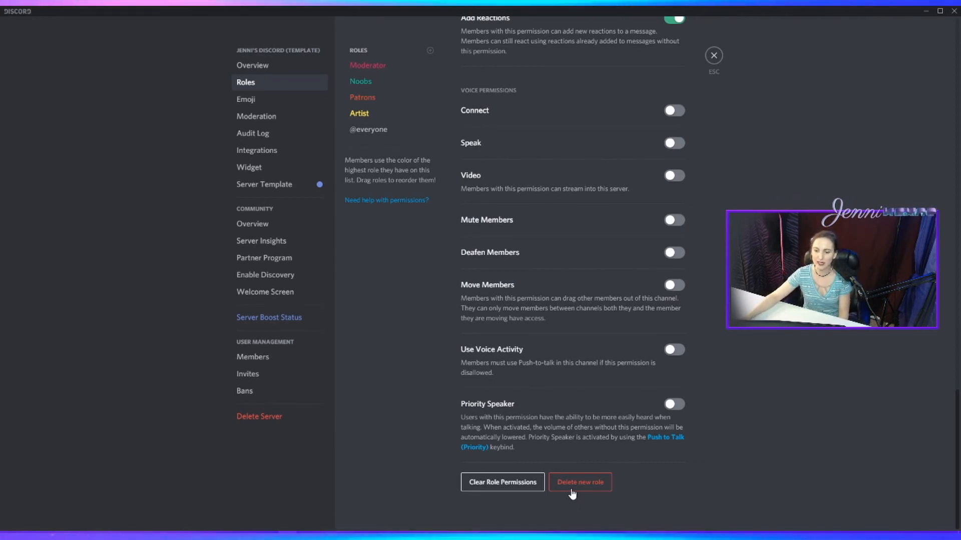
click(568, 489)
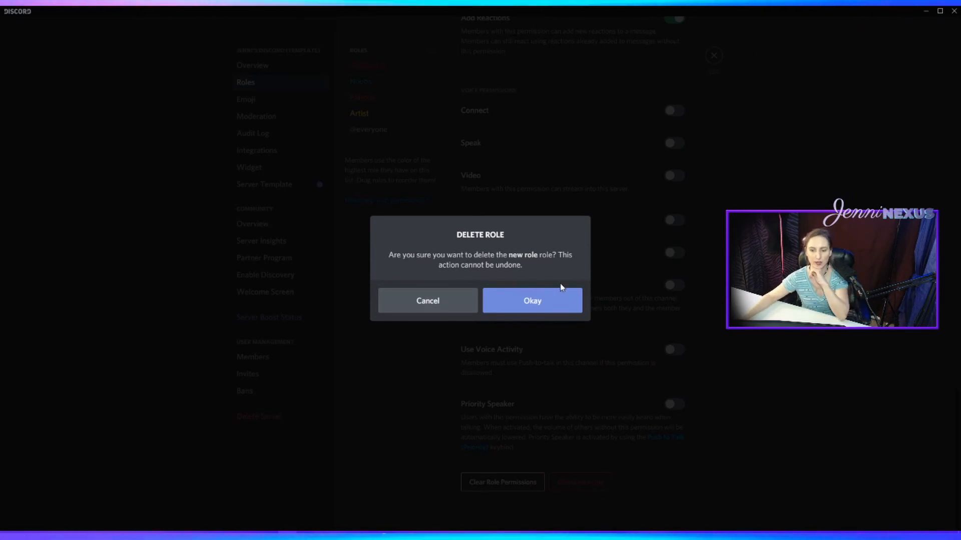
click(559, 309)
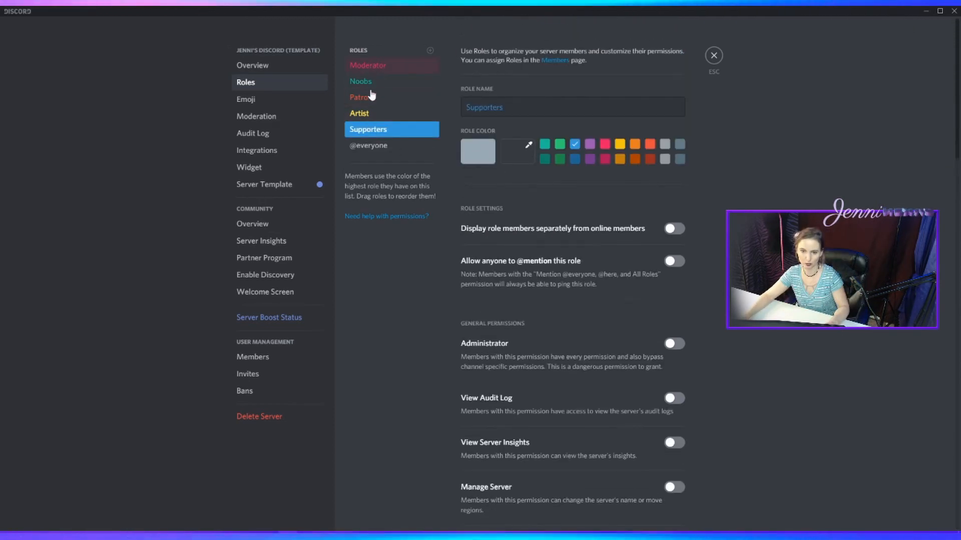
Leave the server settings and toggle the Supporters Only category between collapsed and expanded in the channel list
click(714, 56)
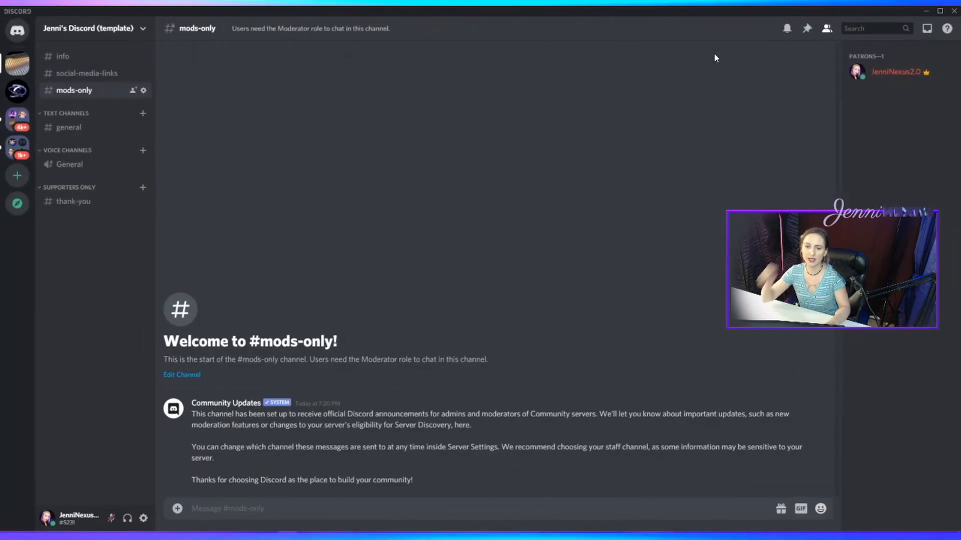
click(72, 189)
right_click(74, 193)
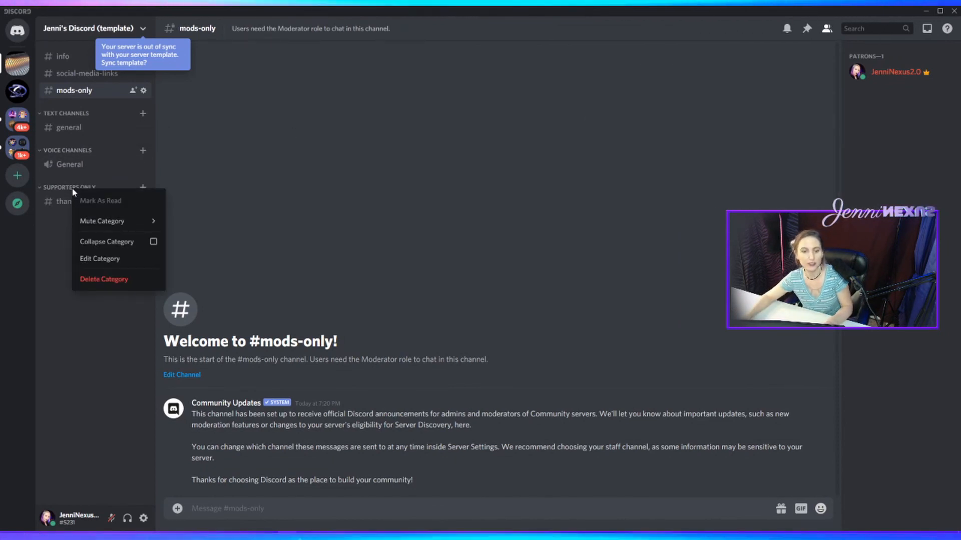
click(62, 189)
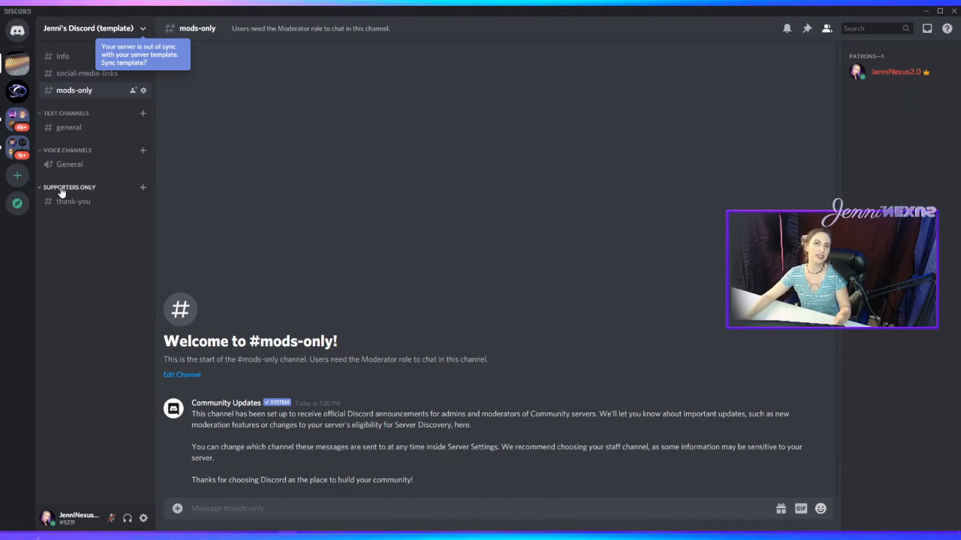
click(64, 188)
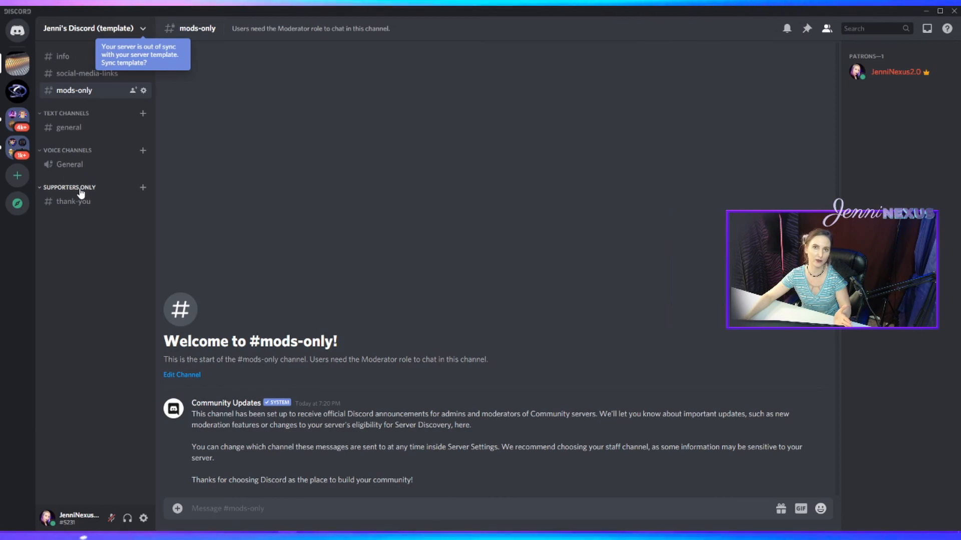
click(80, 192)
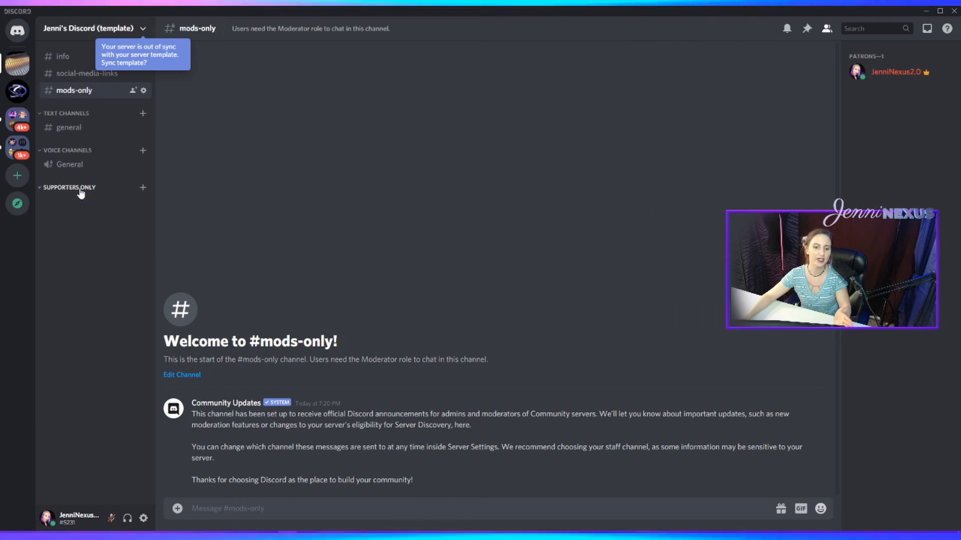
click(41, 193)
click(40, 193)
click(41, 193)
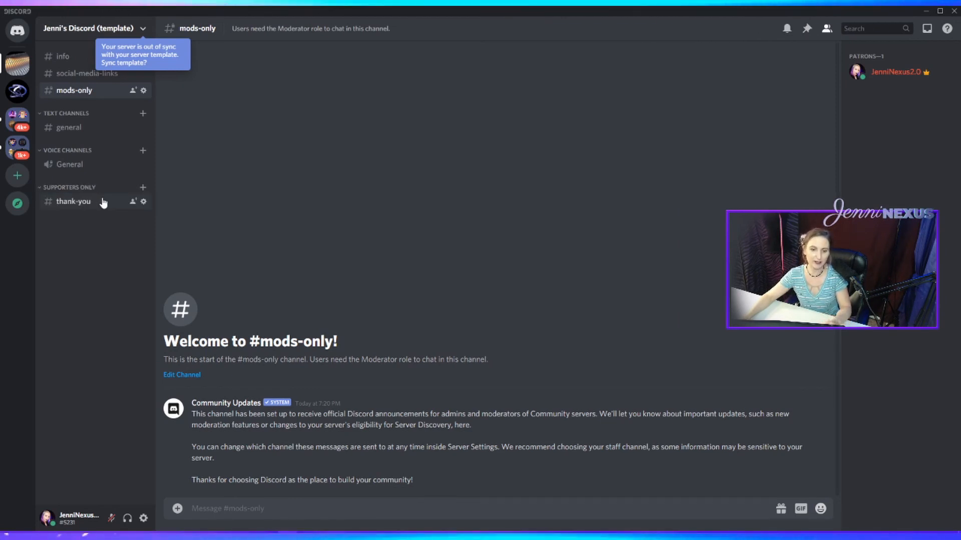
Create a voice channel named VIP voice chat in the Supporters Only category
click(143, 188)
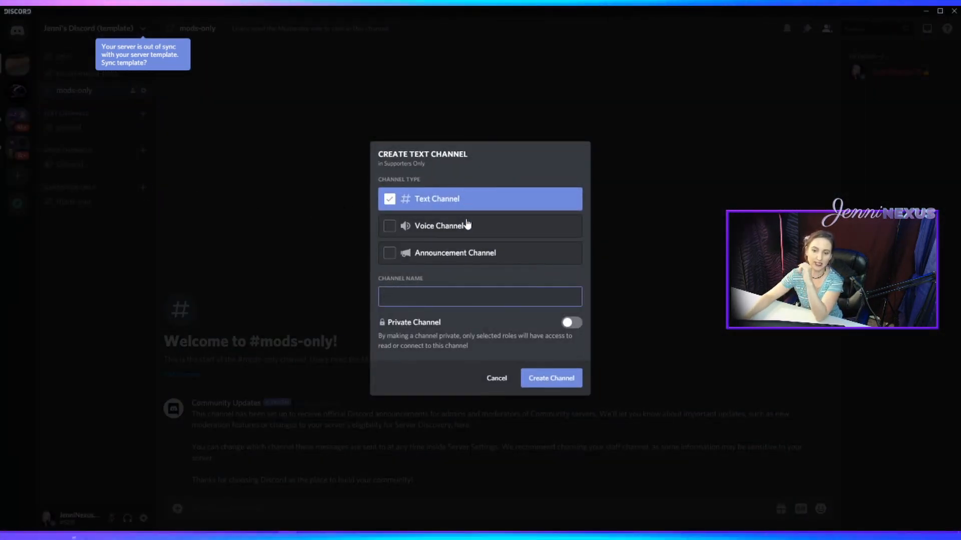
click(448, 227)
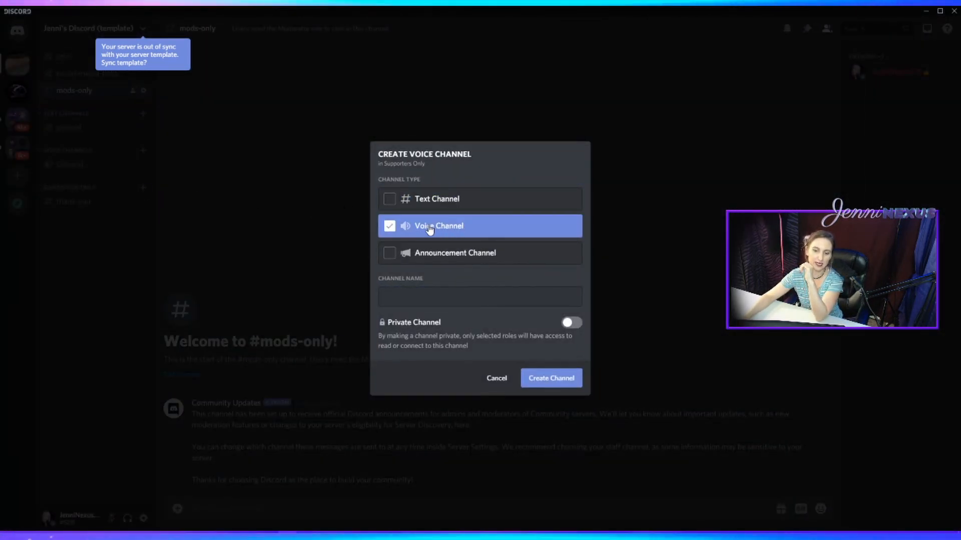
click(525, 376)
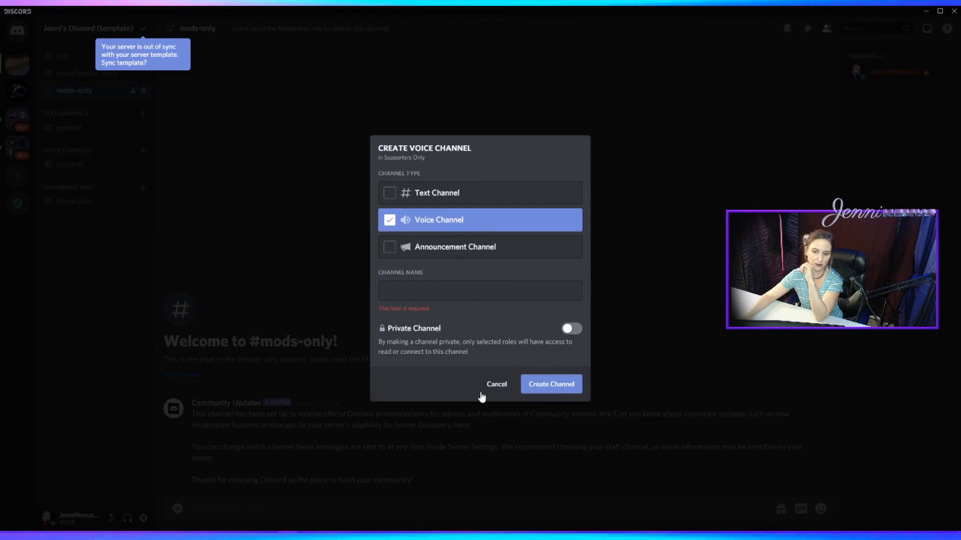
click(428, 292)
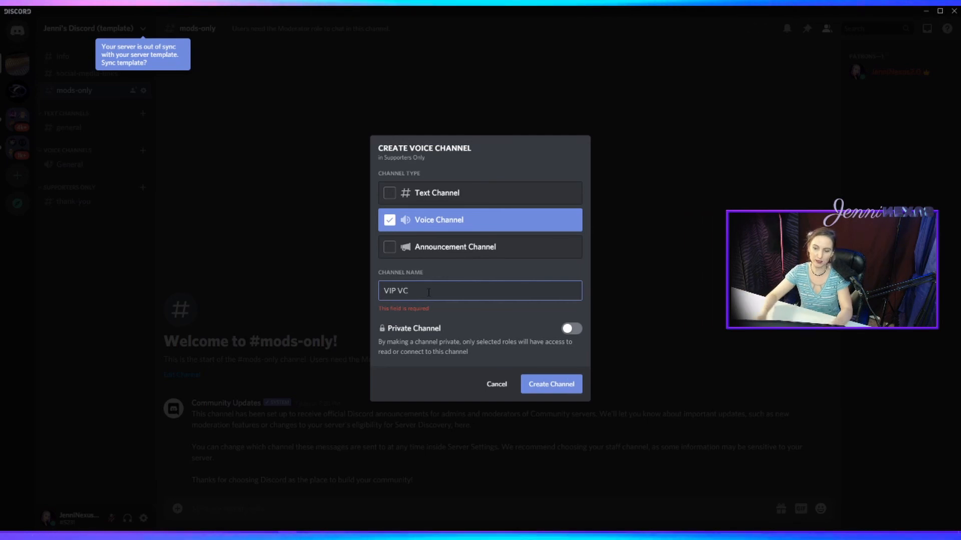
key(BackSpace)
key(BackSpace)
text(voice chat)
key(Return)
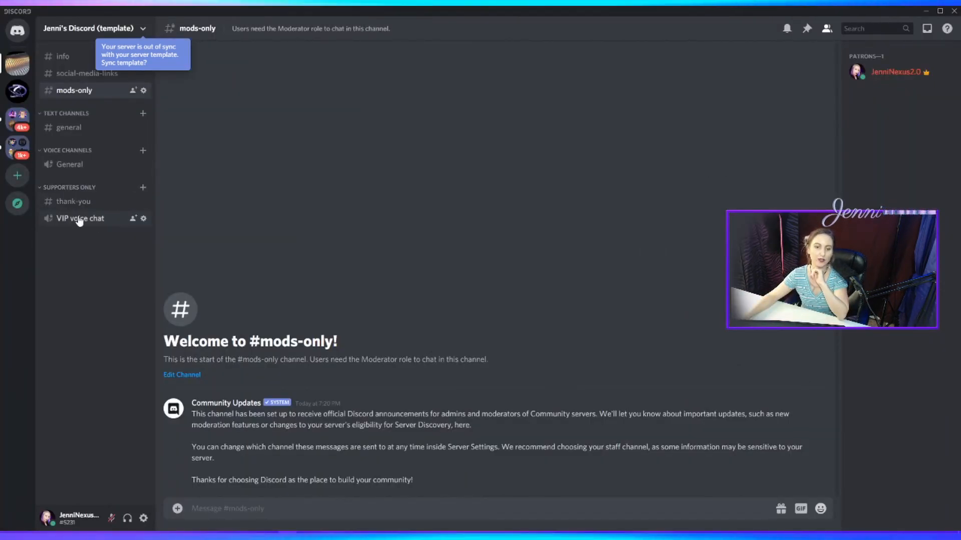
Add the Supporters and Patrons roles to the permissions of the Supporters Only category
right_click(74, 186)
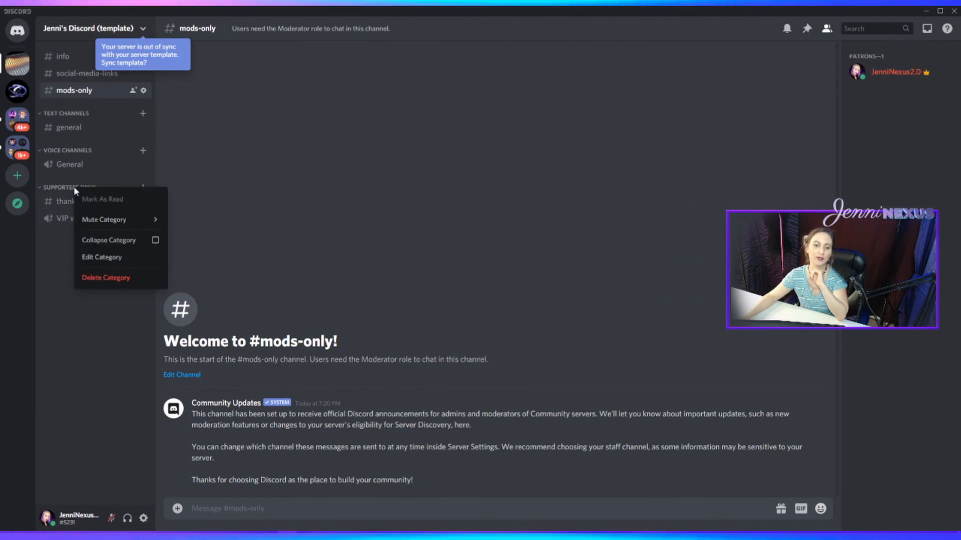
click(107, 260)
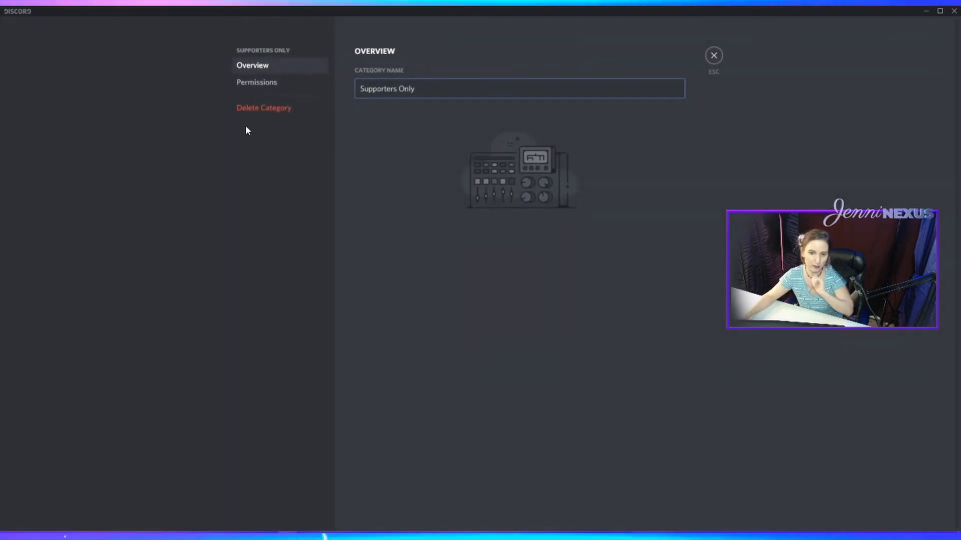
click(271, 86)
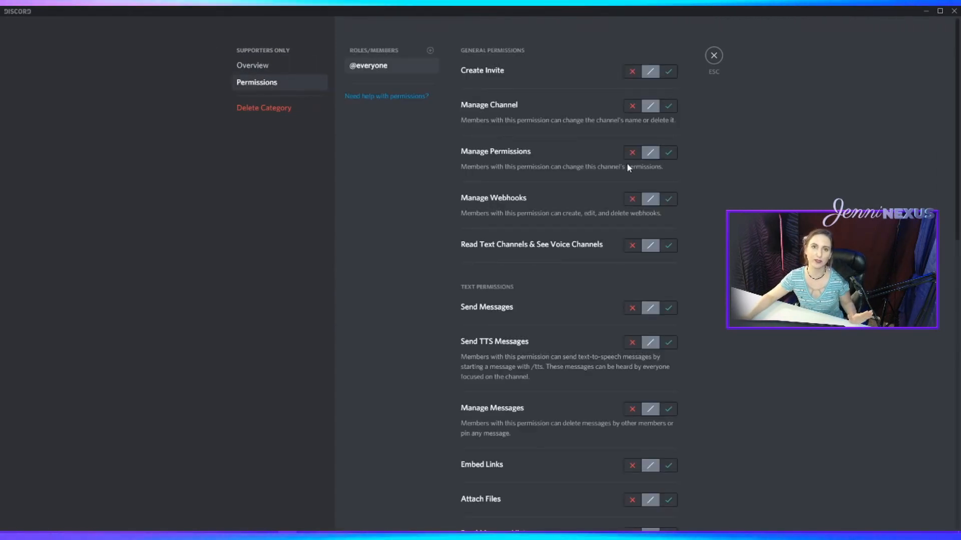
click(430, 51)
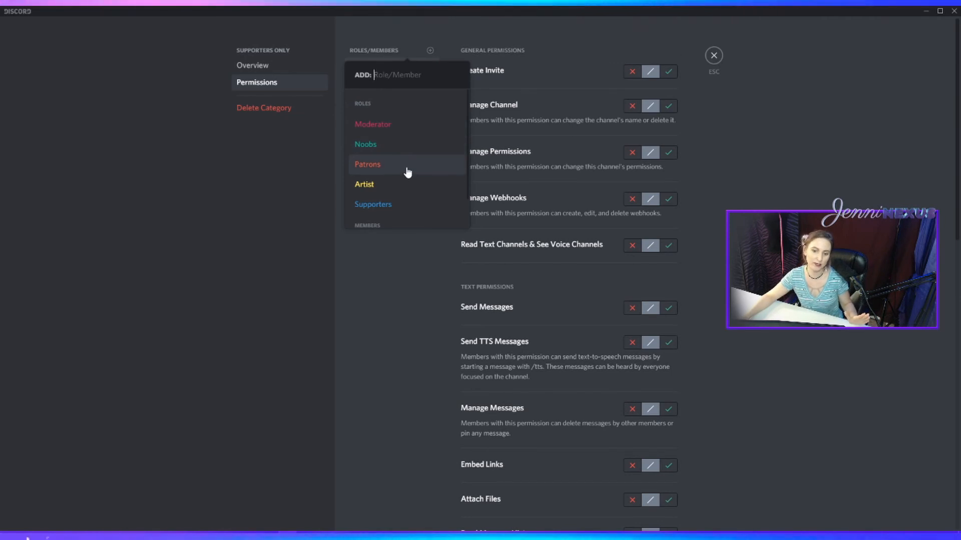
click(394, 213)
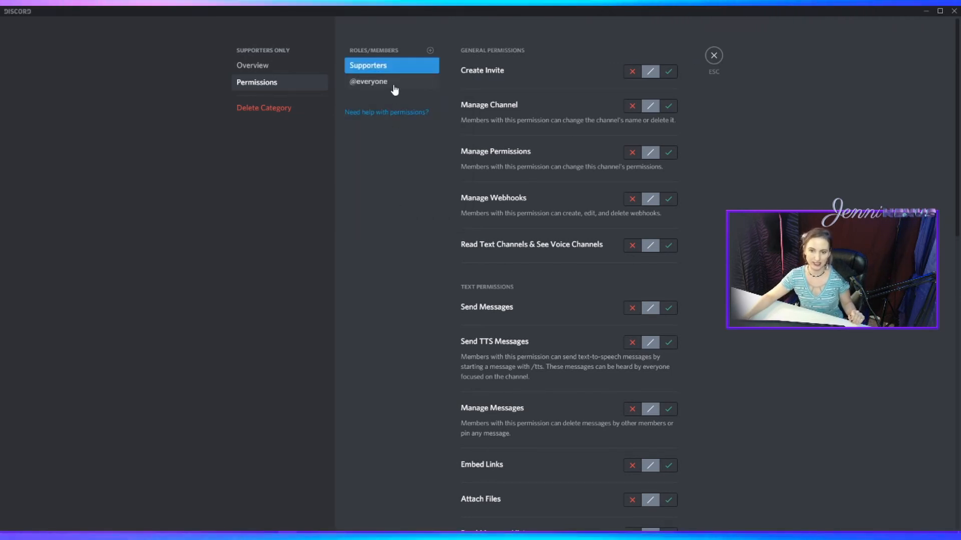
click(430, 50)
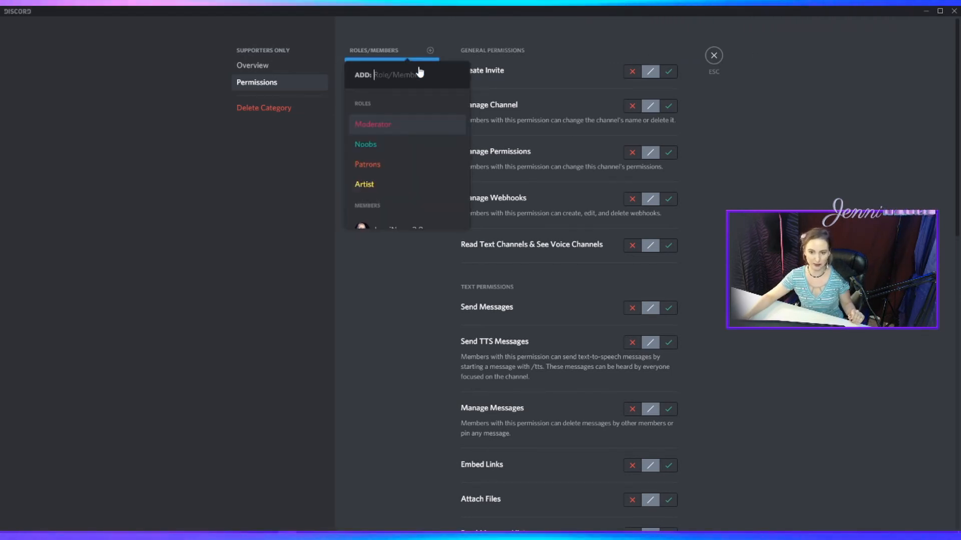
click(381, 167)
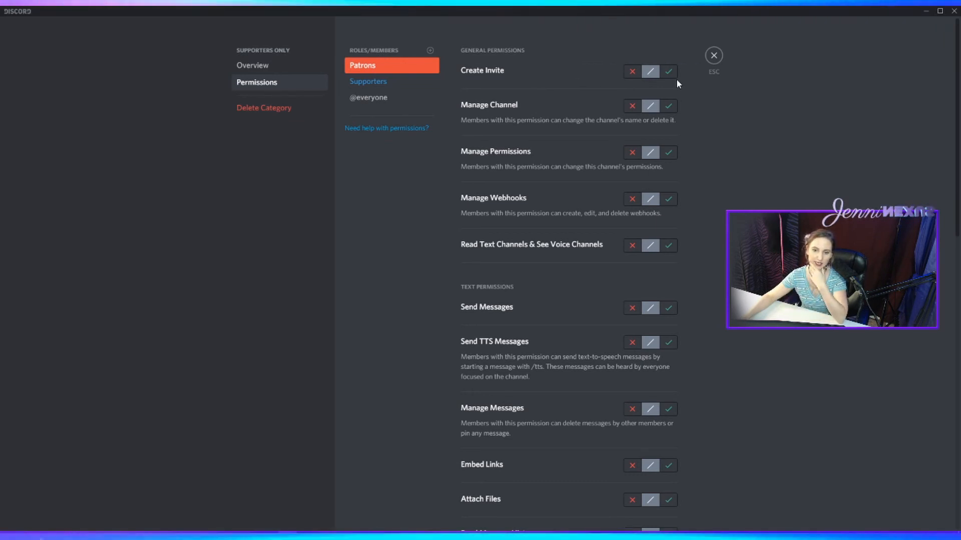
click(367, 100)
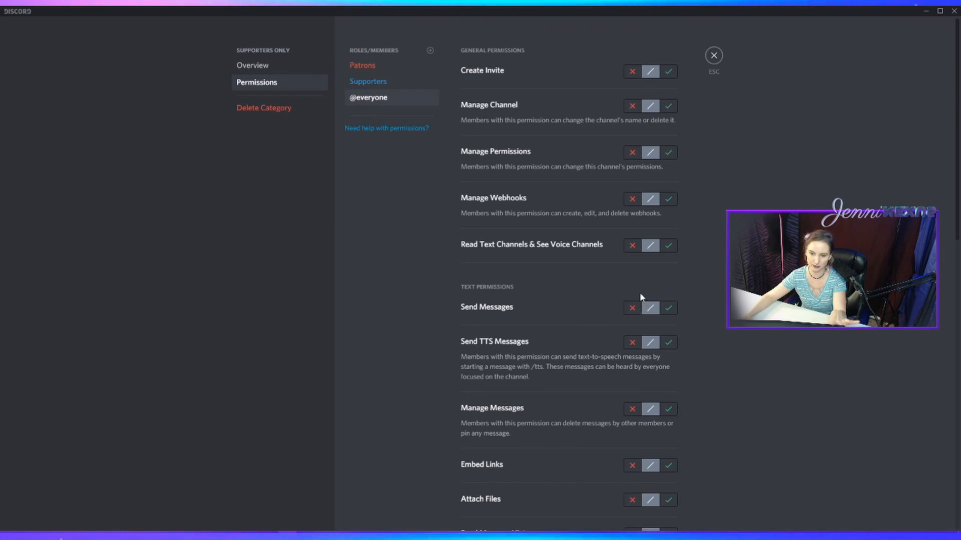
click(632, 312)
scroll(525, 280, down, 4)
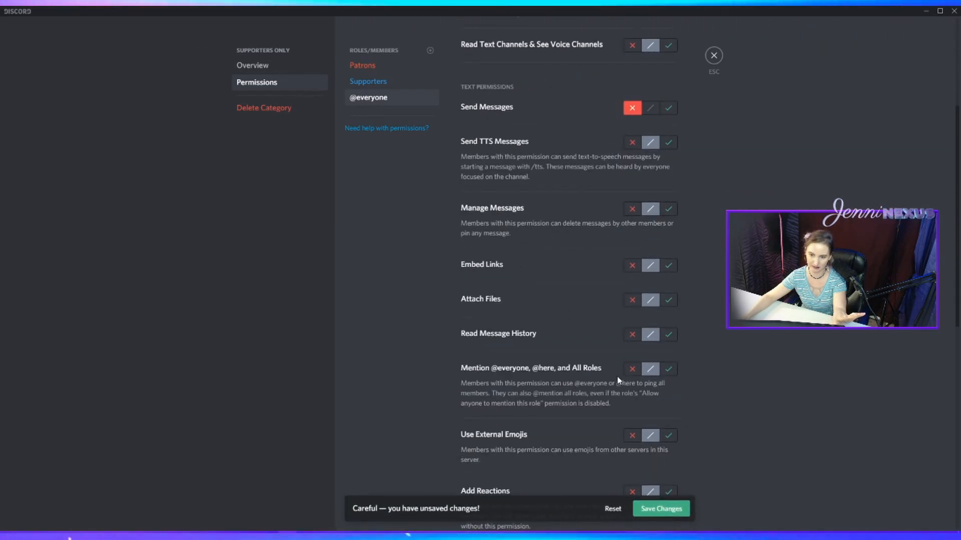
click(633, 335)
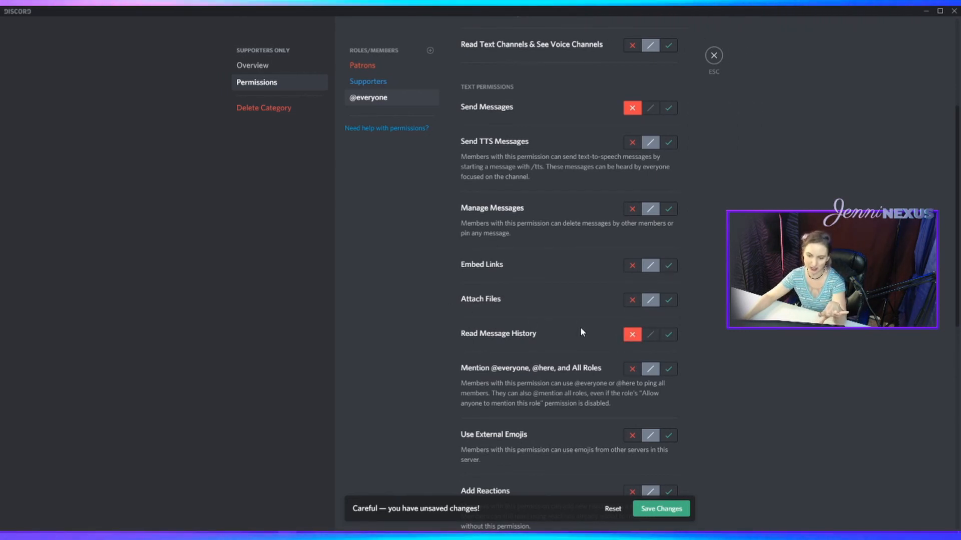
scroll(580, 327, down, 4)
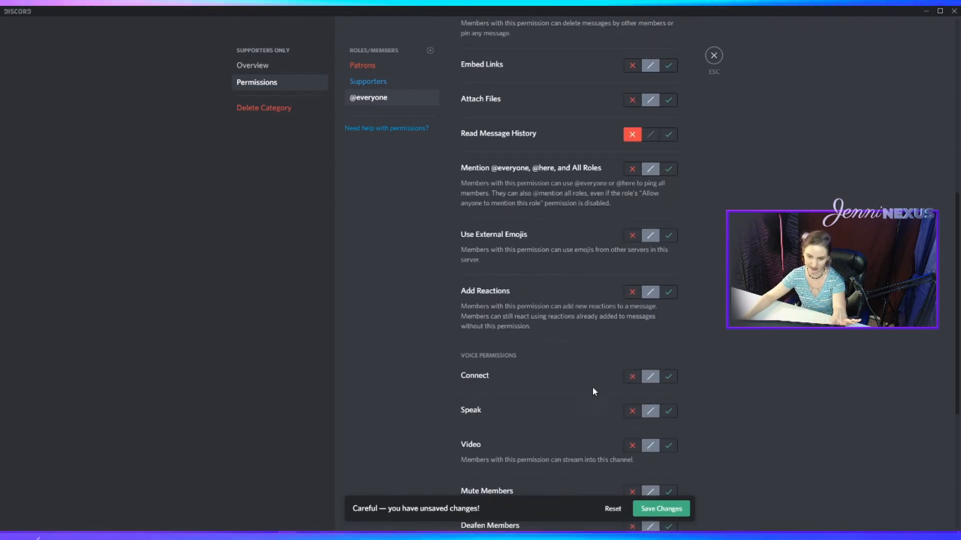
click(370, 99)
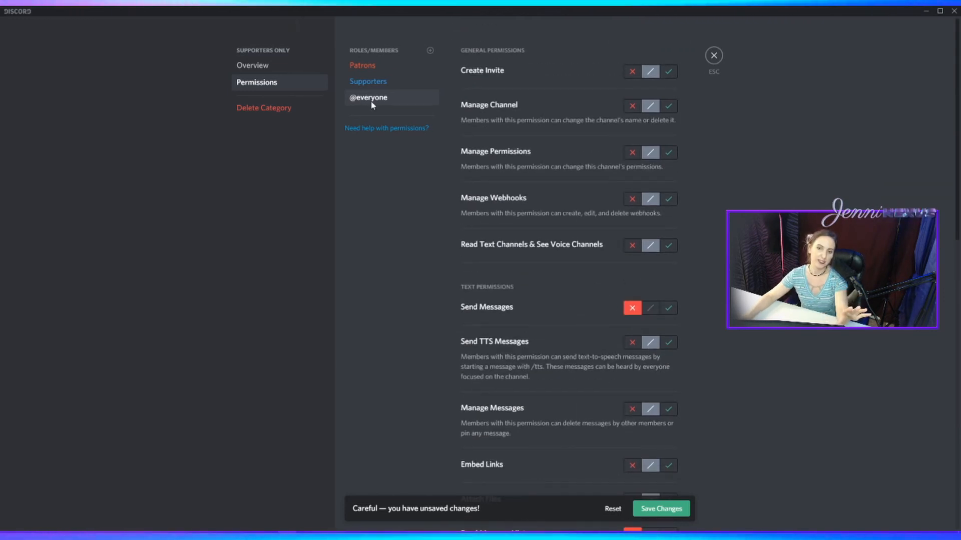
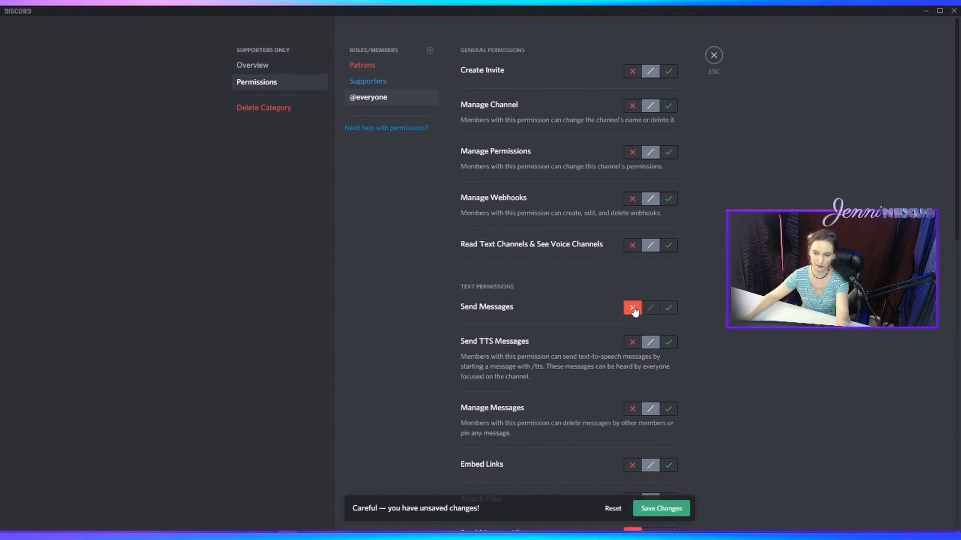
scroll(634, 312, down, 3)
scroll(639, 315, down, 3)
click(630, 237)
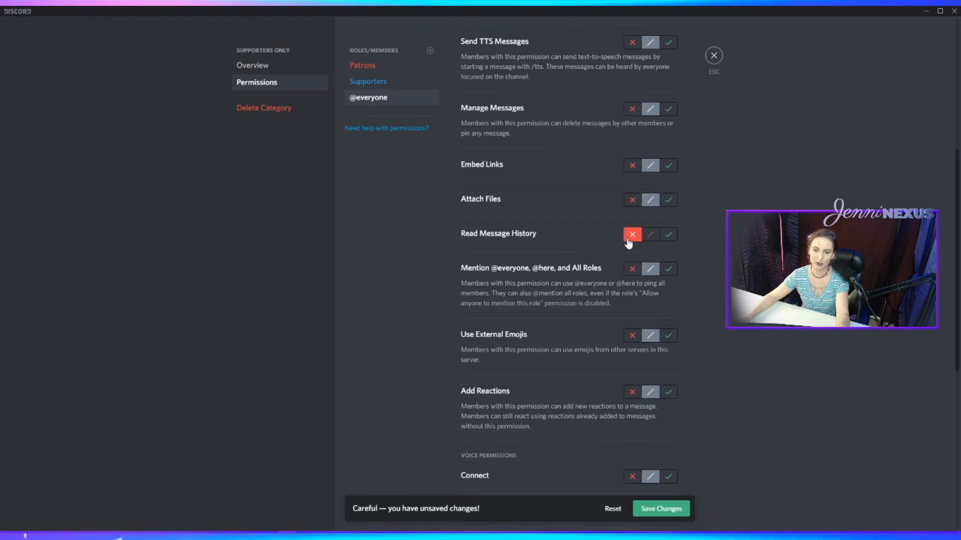
scroll(614, 244, down, 2)
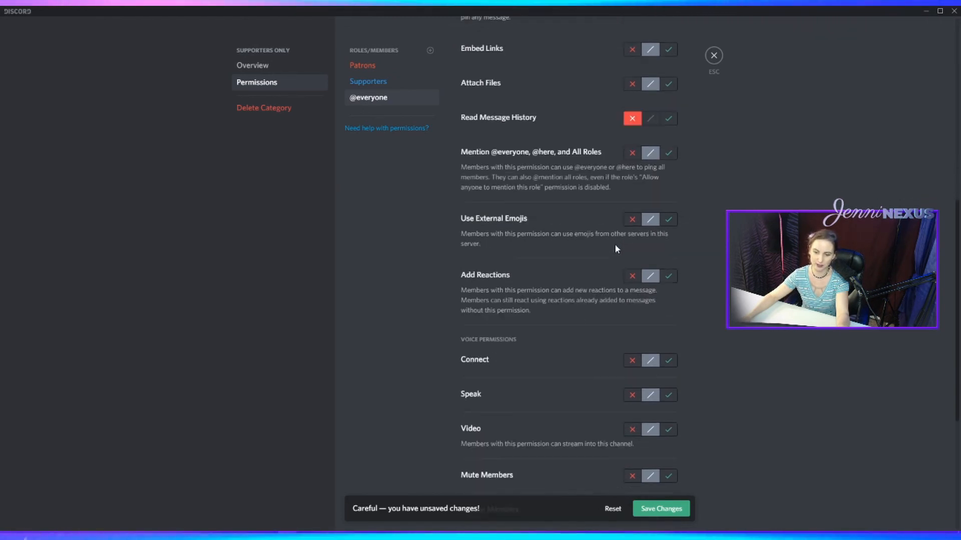
scroll(614, 245, down, 3)
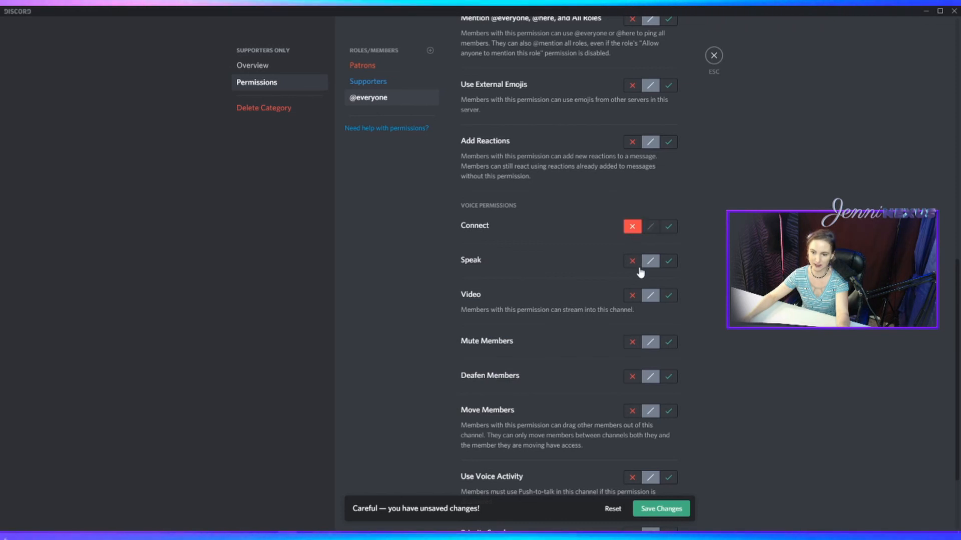
click(632, 297)
scroll(634, 302, down, 2)
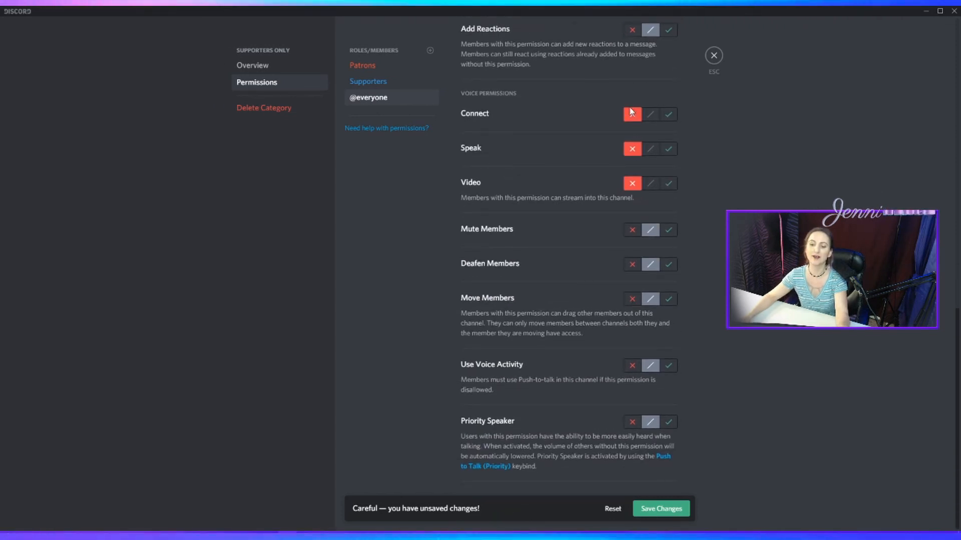
click(651, 153)
click(650, 185)
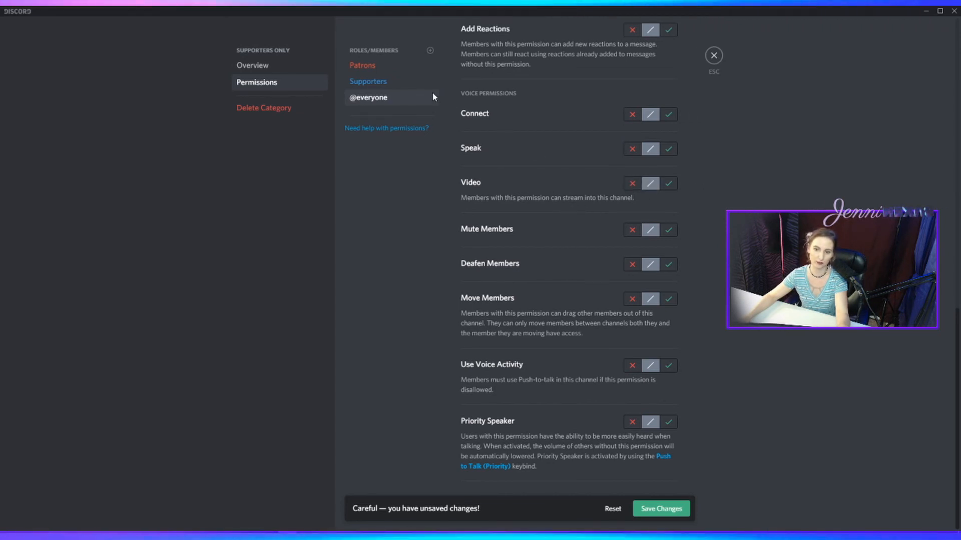
scroll(519, 129, up, 10)
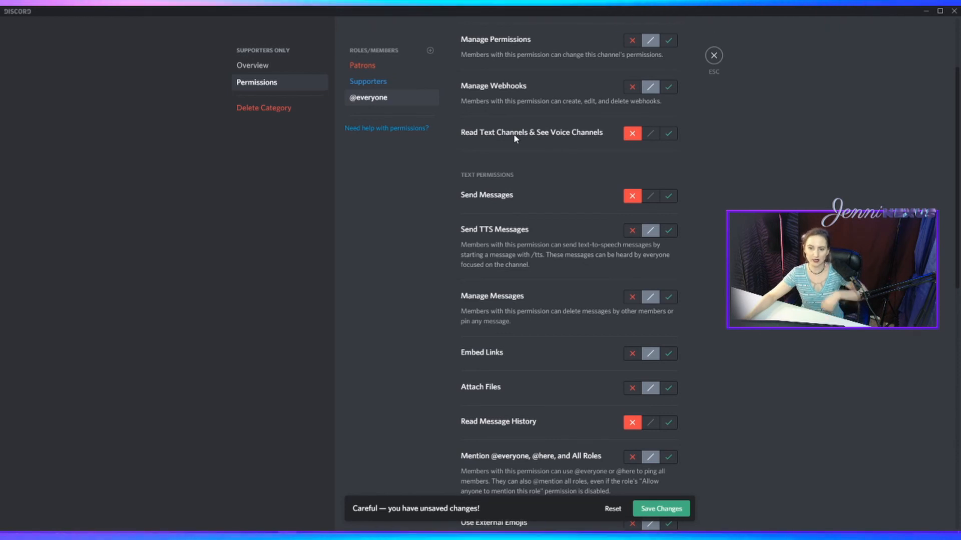
click(650, 197)
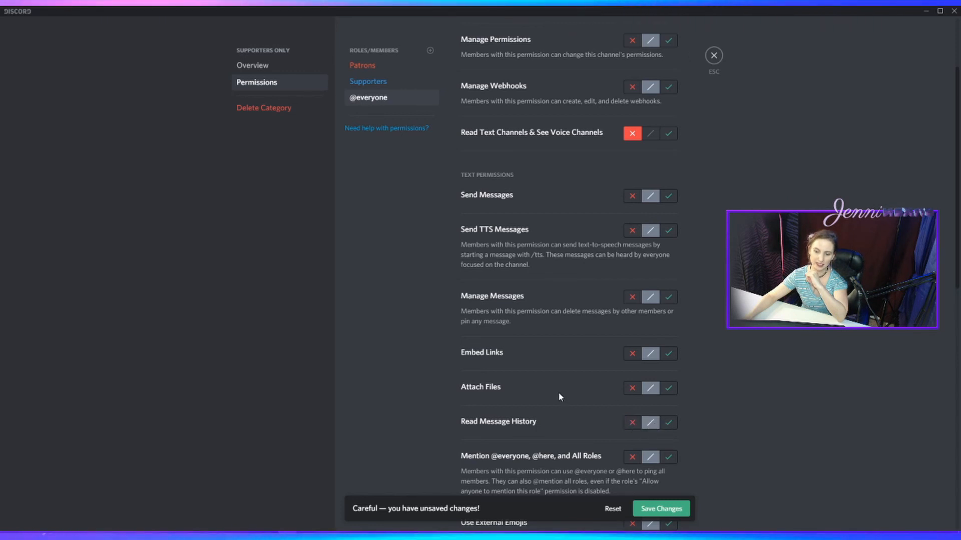
scroll(558, 392, down, 4)
scroll(615, 431, down, 7)
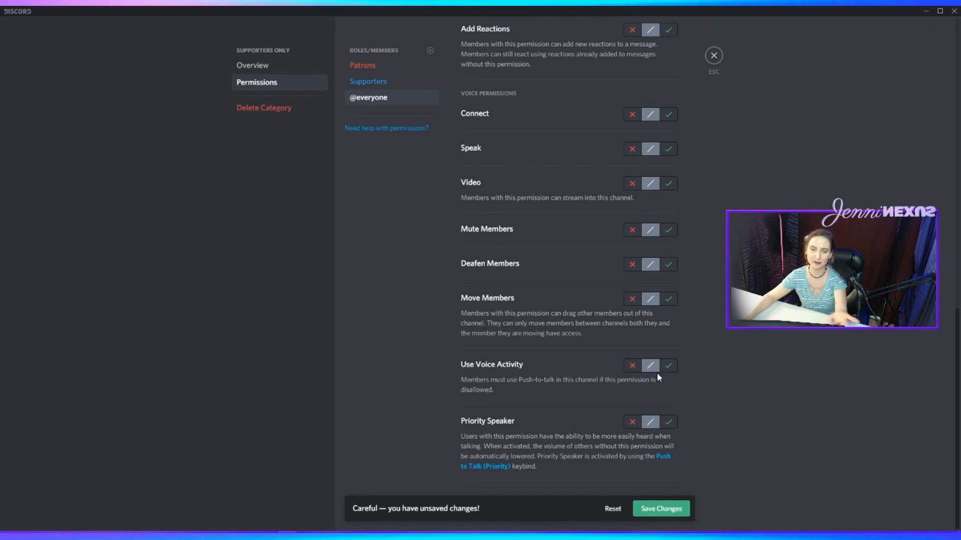
scroll(657, 374, up, 5)
scroll(650, 362, up, 4)
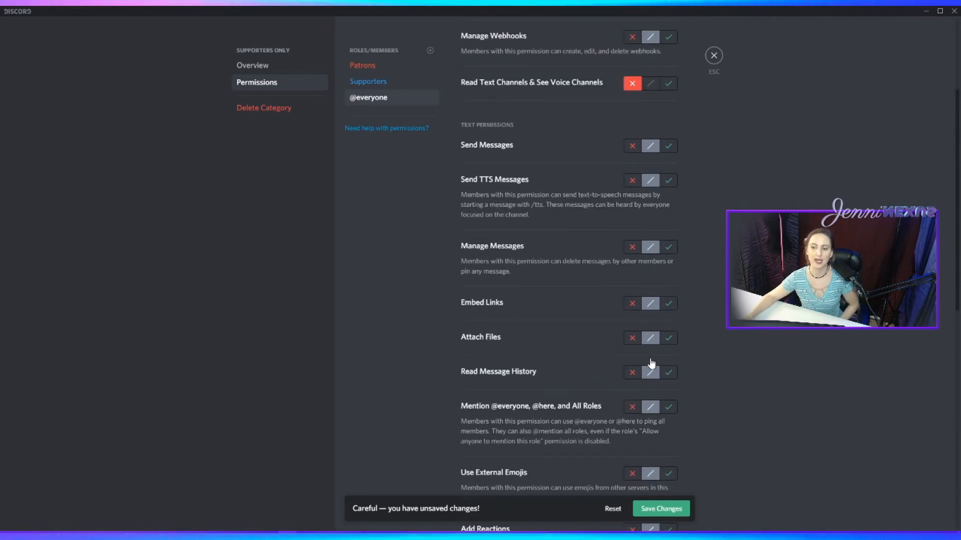
scroll(640, 356, up, 3)
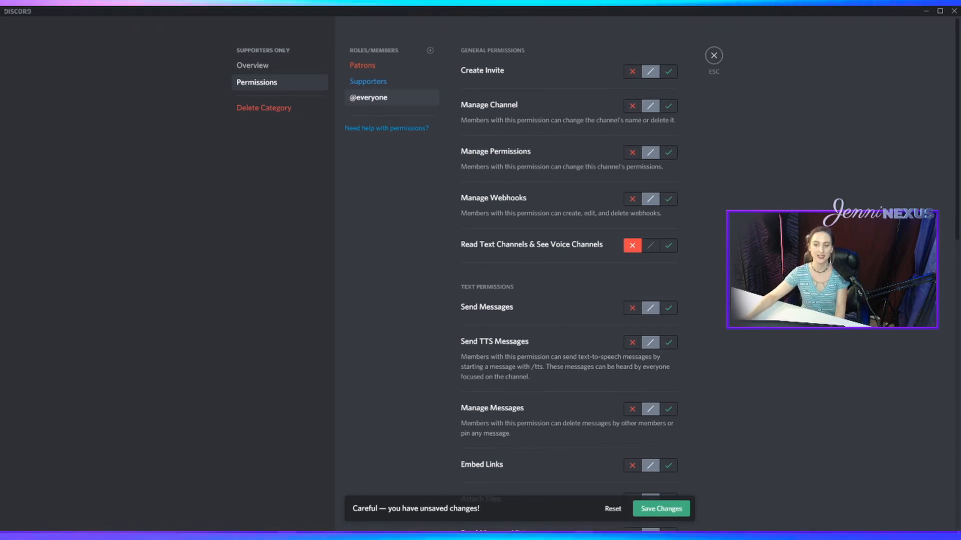
Try allowing the Supporters role Read Text Channels & See Voice Channels and Send Messages, and return both permissions to neutral
click(390, 83)
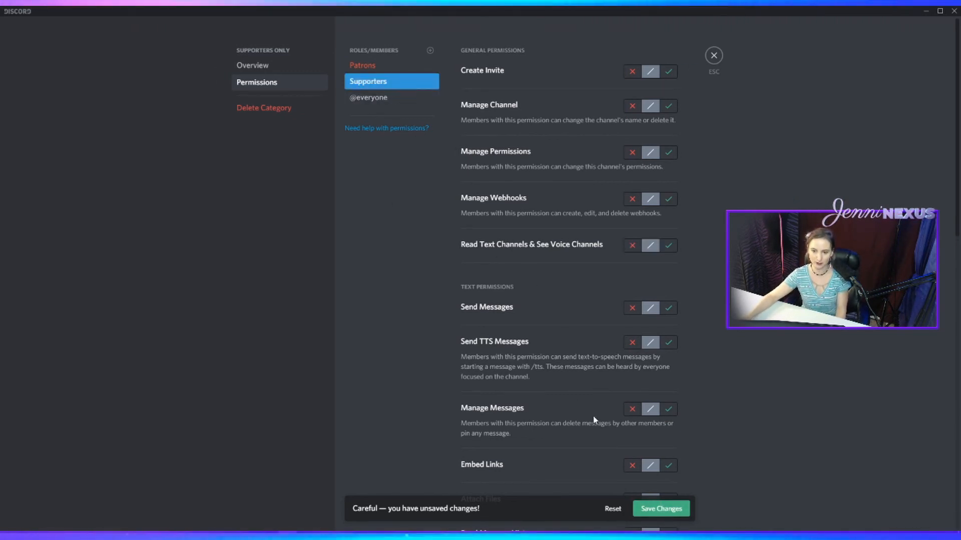
click(669, 247)
click(669, 309)
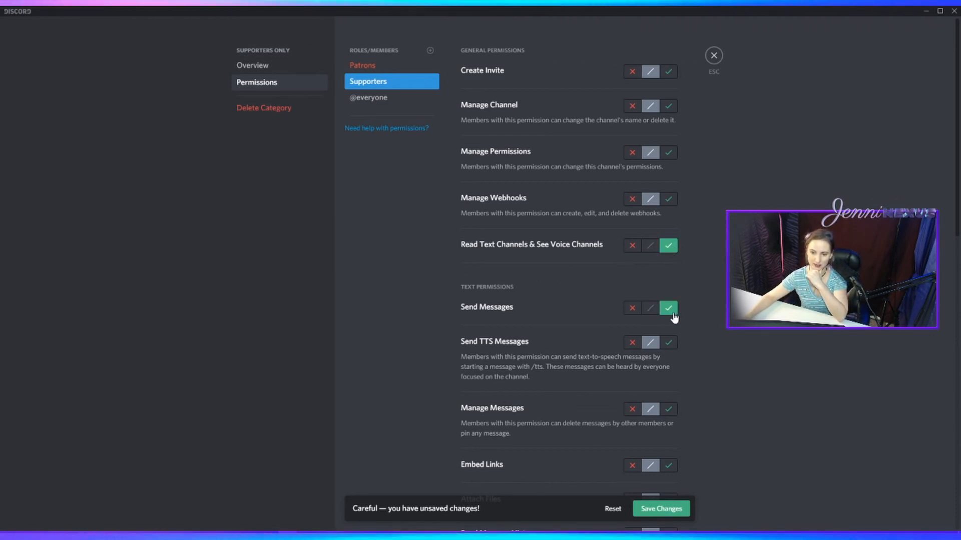
click(649, 309)
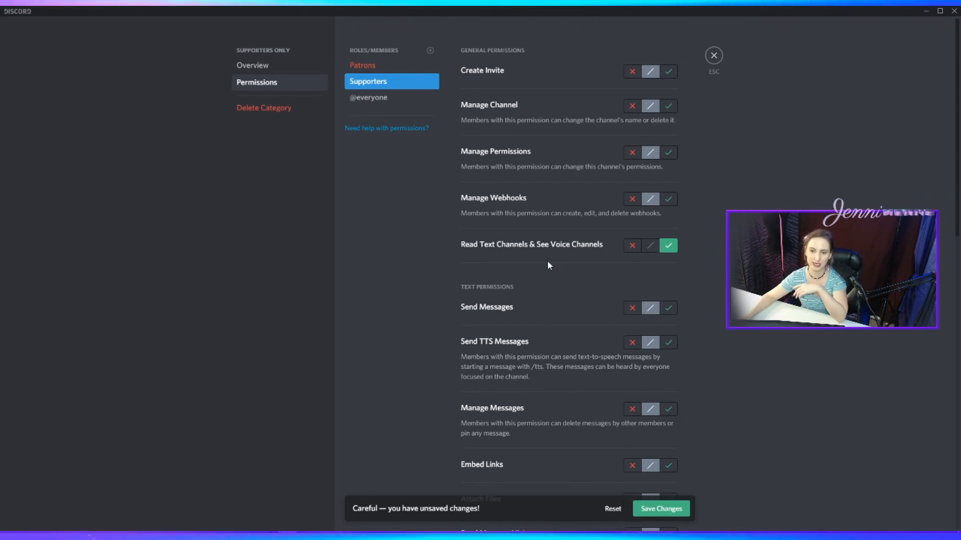
click(374, 67)
click(378, 85)
scroll(611, 201, down, 15)
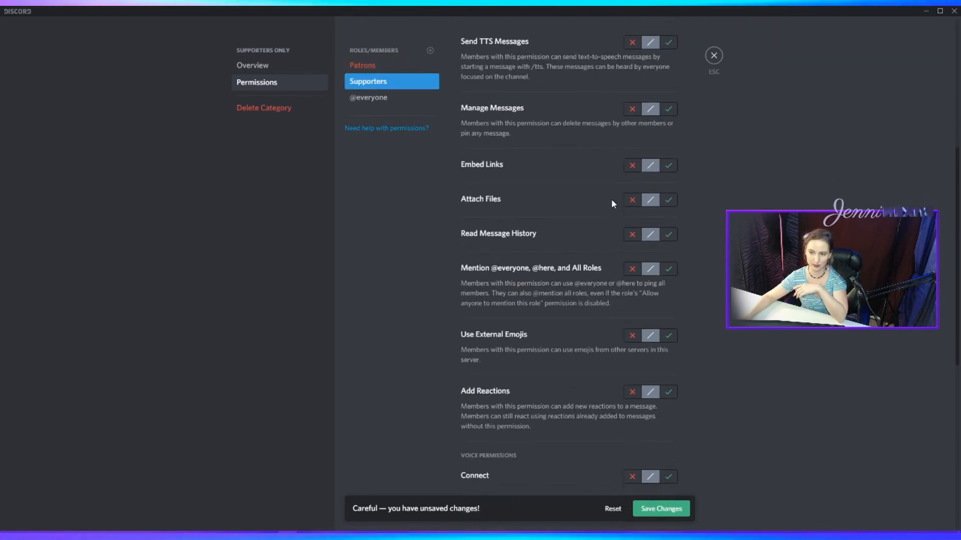
scroll(605, 210, up, 15)
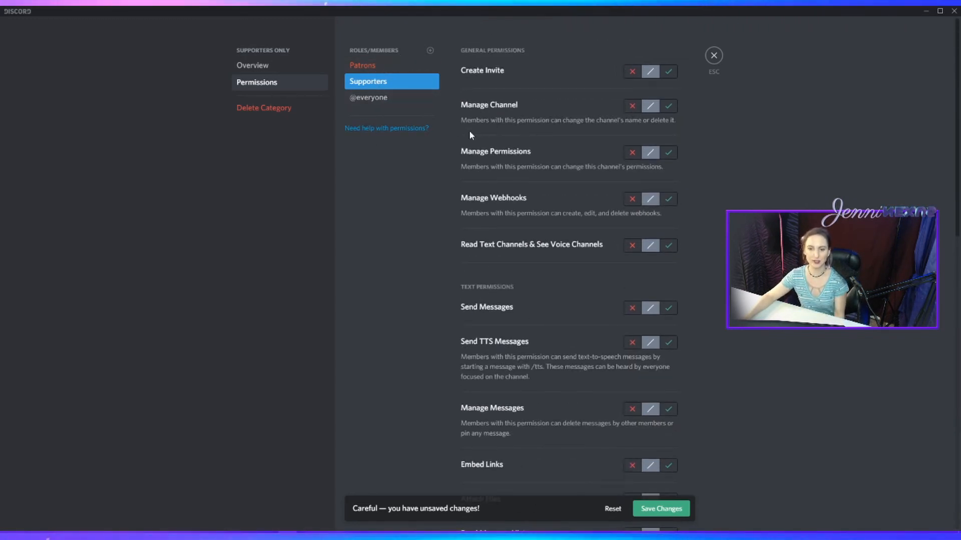
Check the other roles available to add, and save the permission changes of the Supporters Only category
click(430, 52)
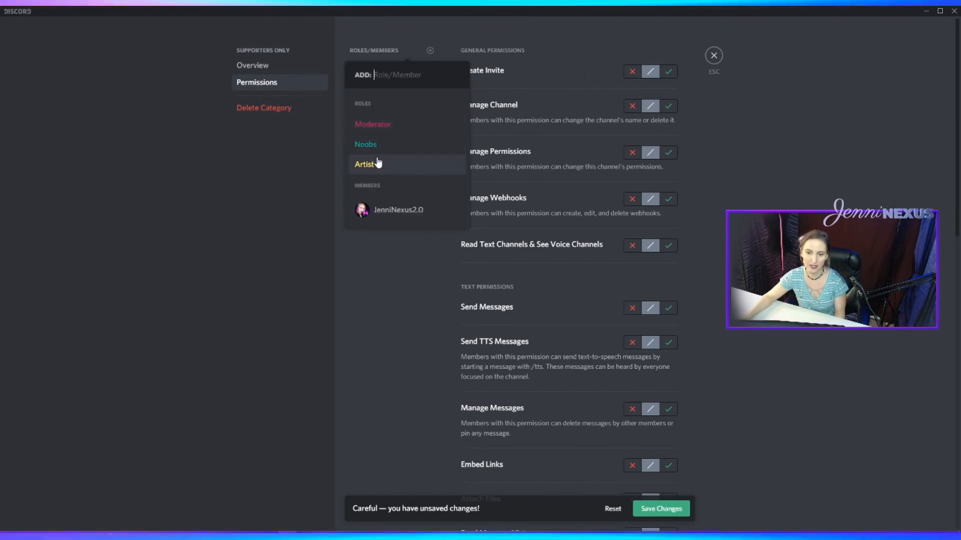
click(393, 281)
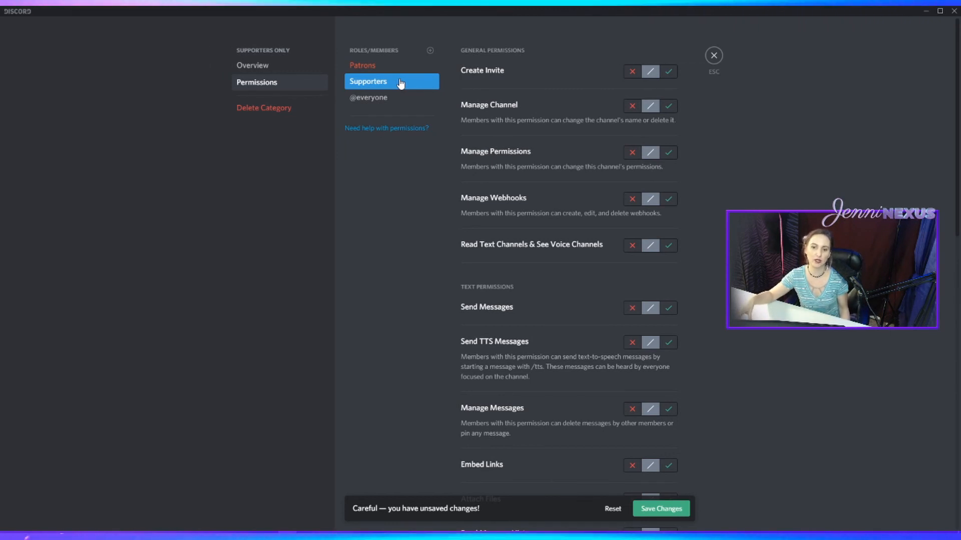
click(397, 98)
scroll(549, 405, down, 10)
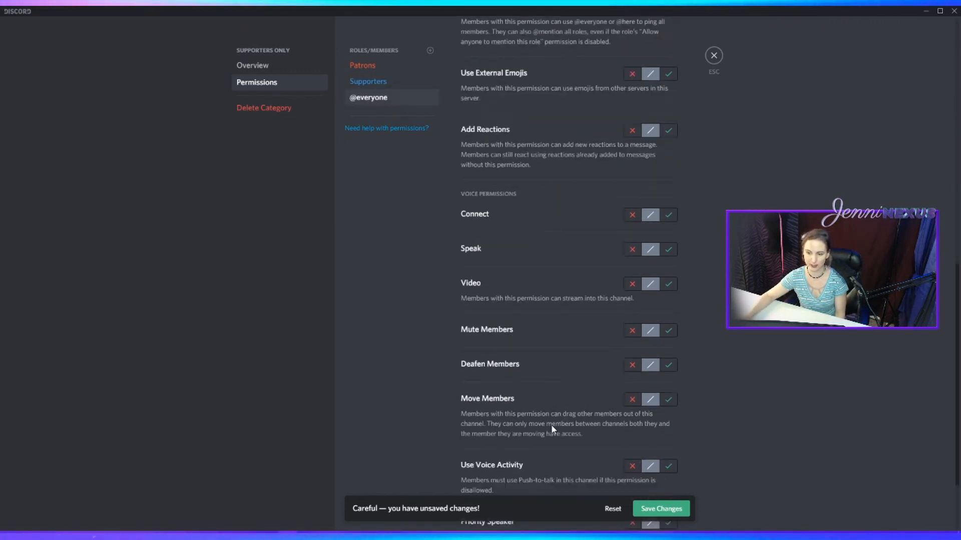
click(389, 68)
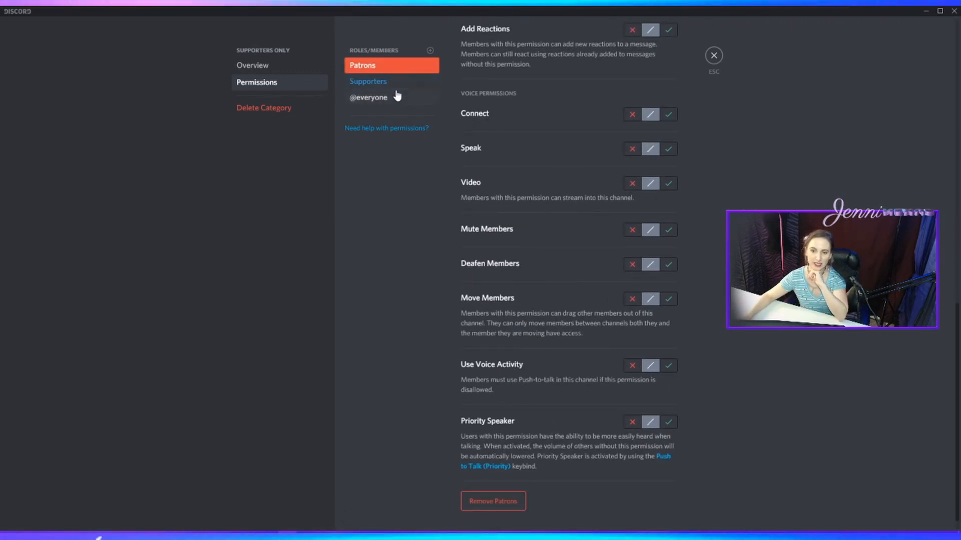
Review the Supporters and Patrons permissions in the Supporters Only category, and leave the category settings
click(390, 89)
scroll(561, 256, up, 10)
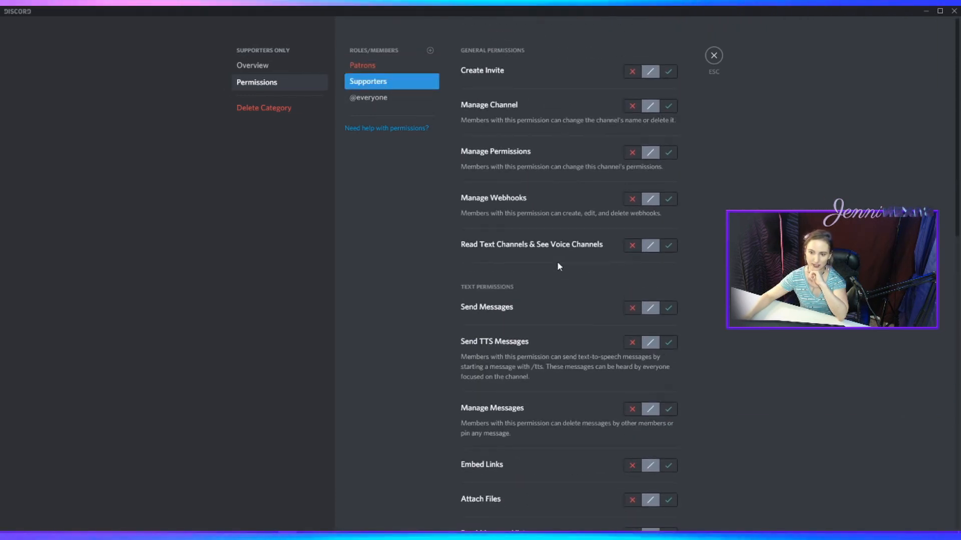
scroll(545, 294, down, 6)
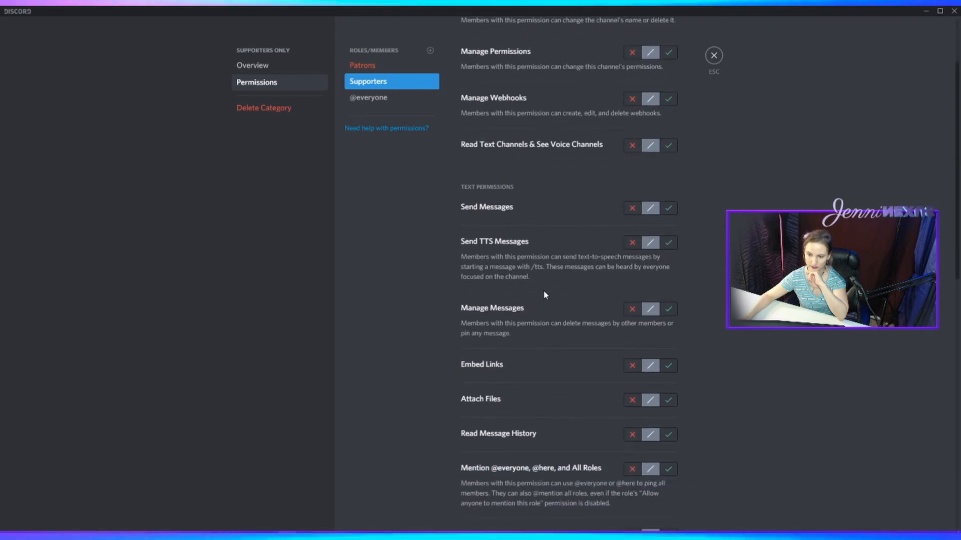
scroll(617, 276, up, 6)
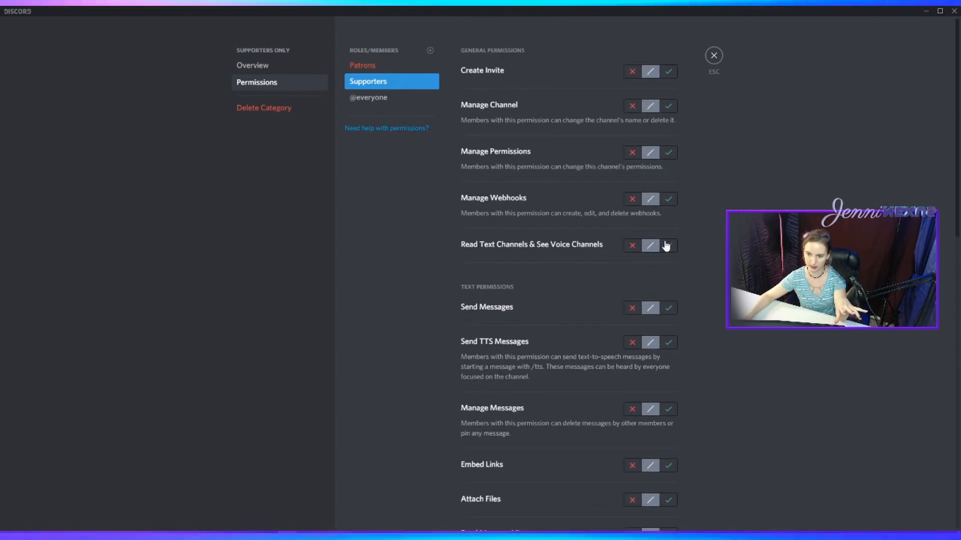
scroll(567, 258, down, 10)
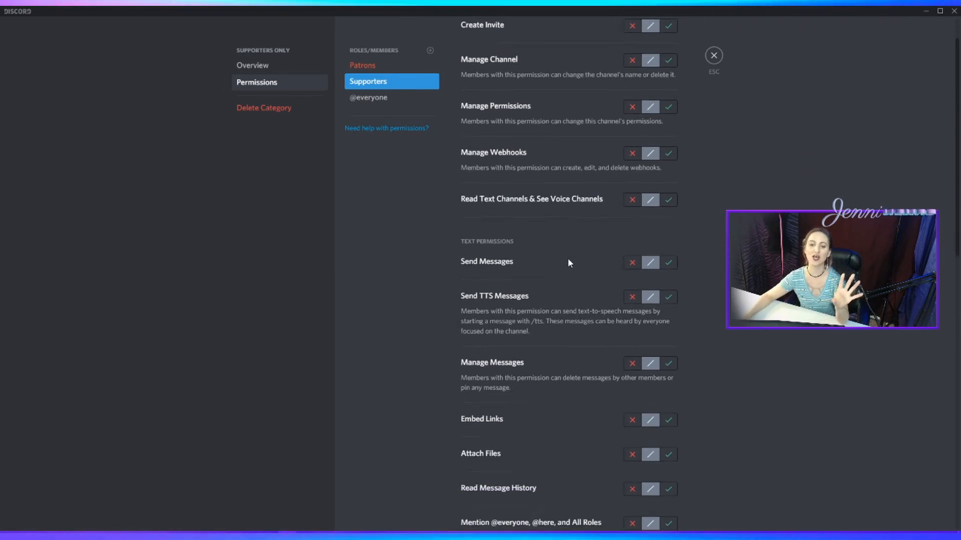
scroll(566, 266, up, 12)
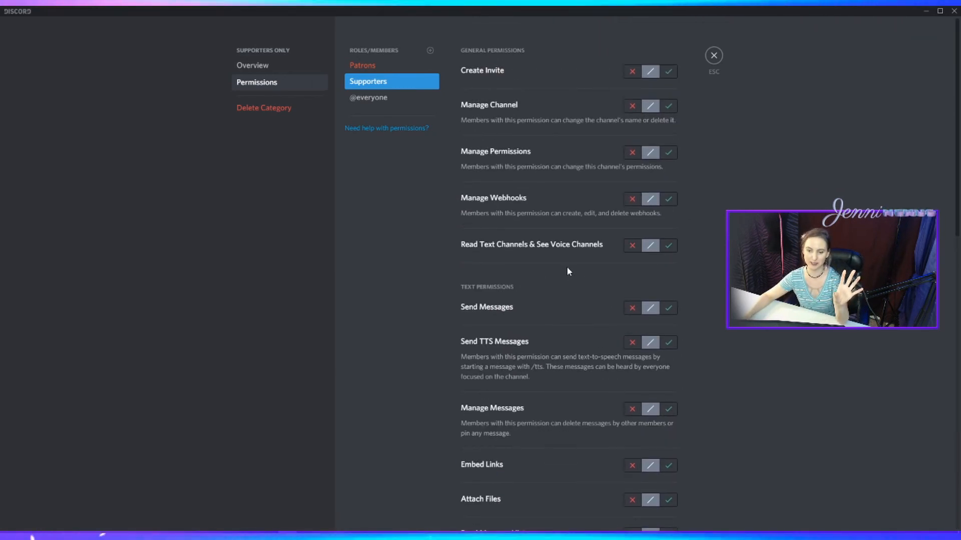
click(373, 66)
scroll(549, 267, down, 10)
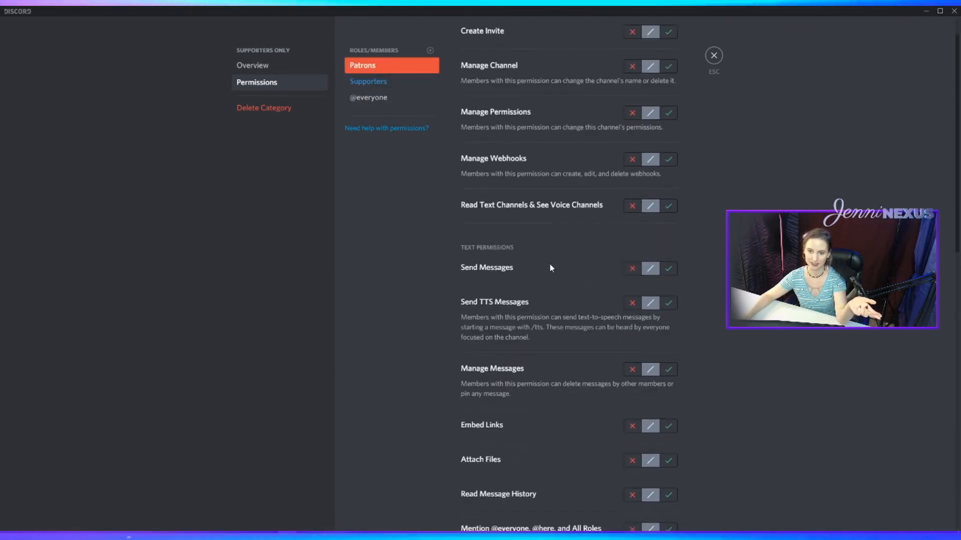
scroll(546, 268, up, 10)
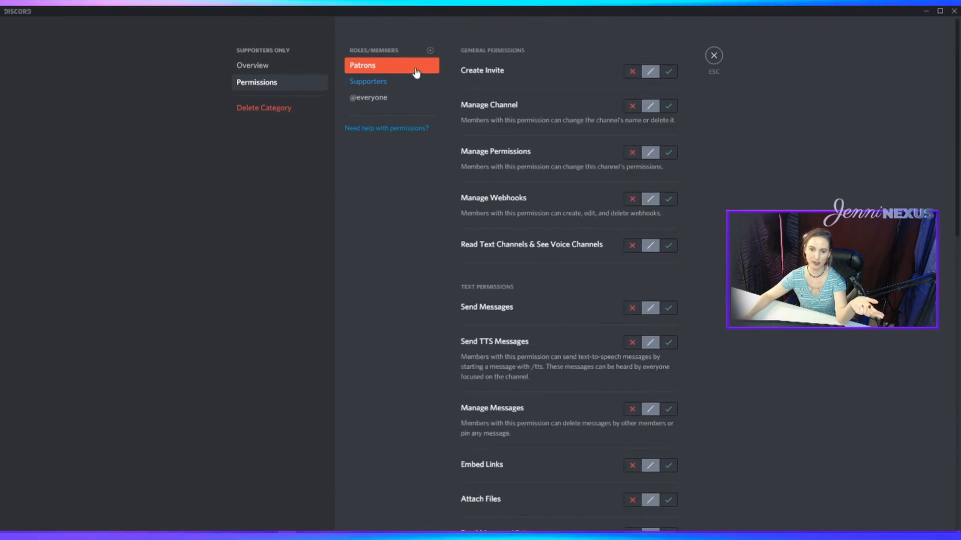
click(714, 55)
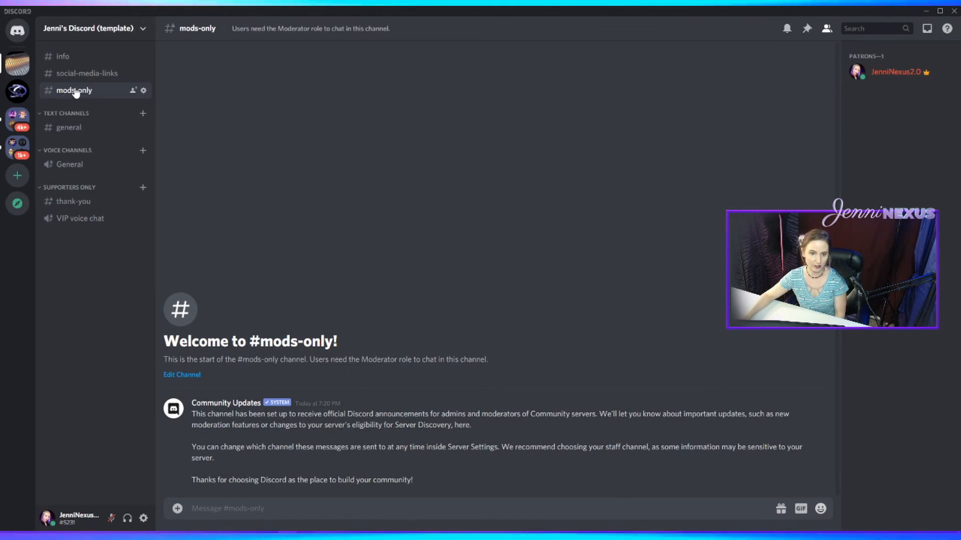
Check in the thank-you channel's permissions whether they are synced with the Supporters Only category
click(88, 205)
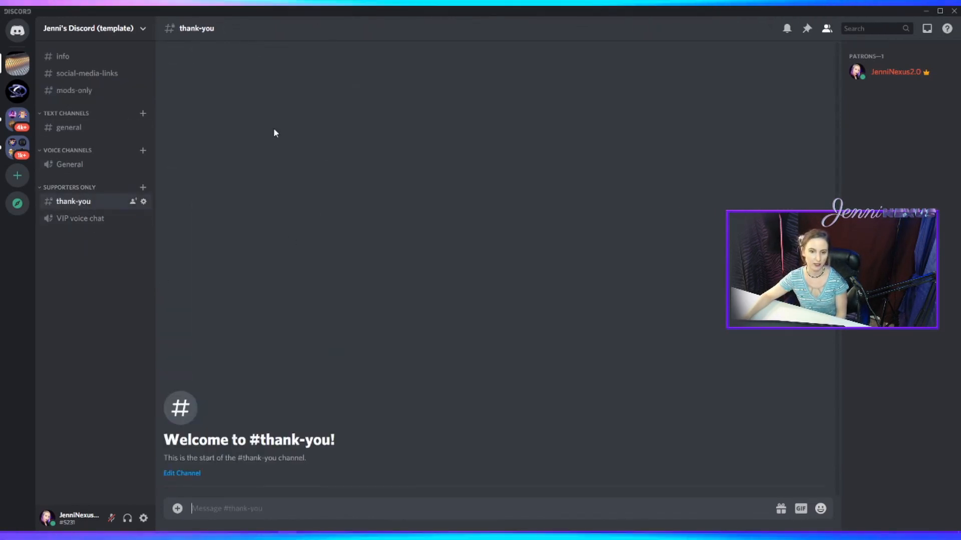
click(143, 202)
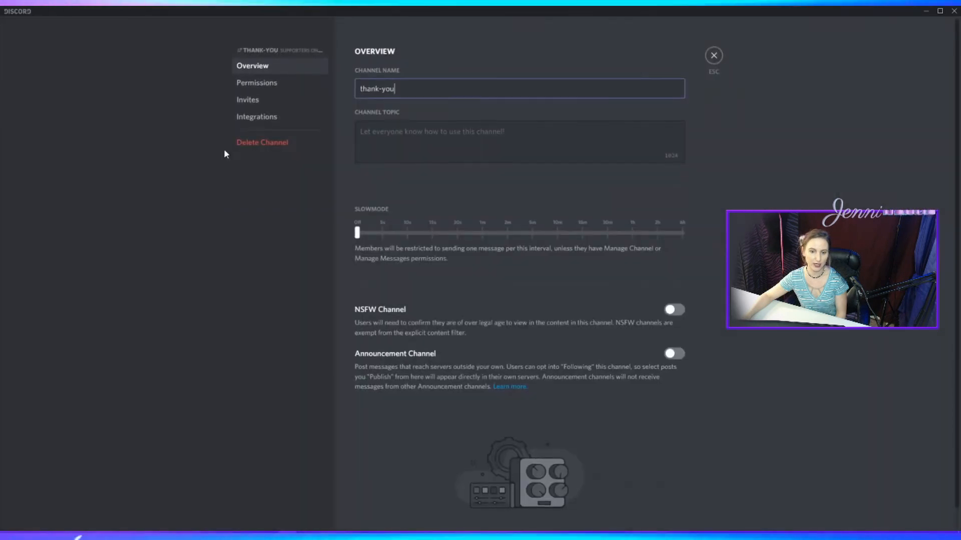
click(280, 90)
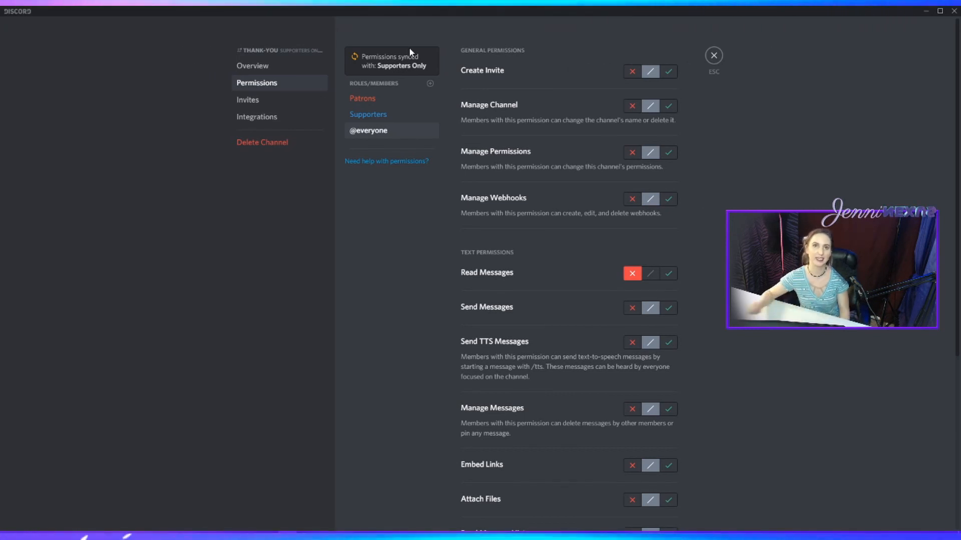
key(Escape)
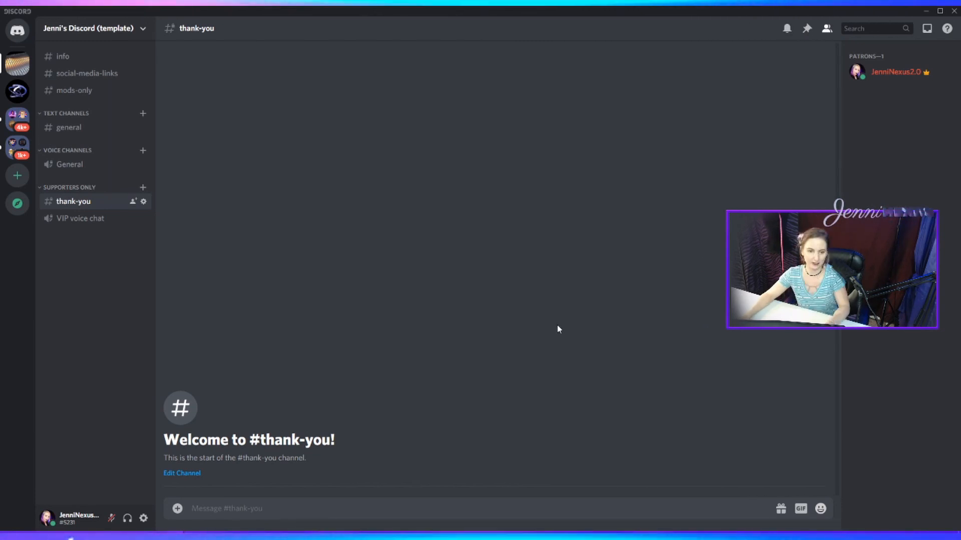
Add a lock emoji in front of the Supporters Only category name and save the change
right_click(86, 187)
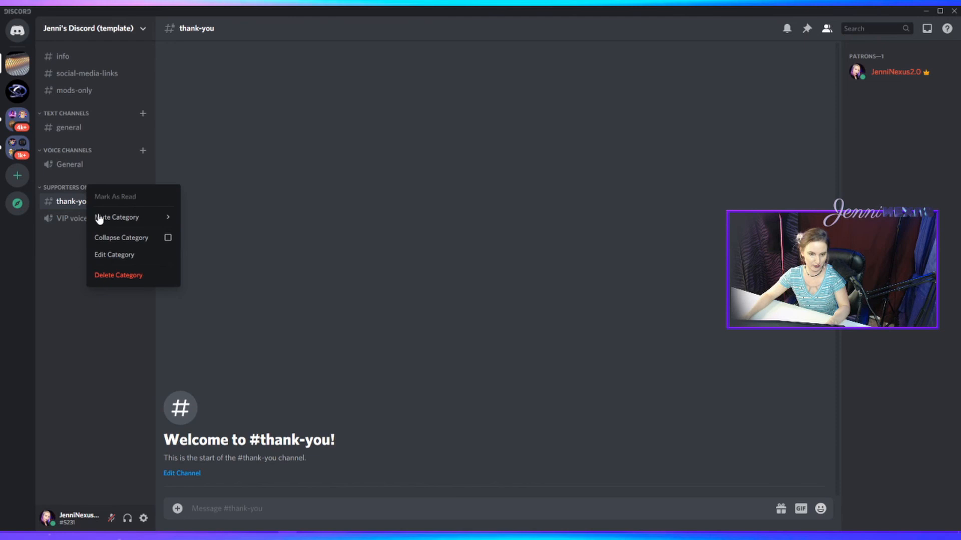
click(114, 255)
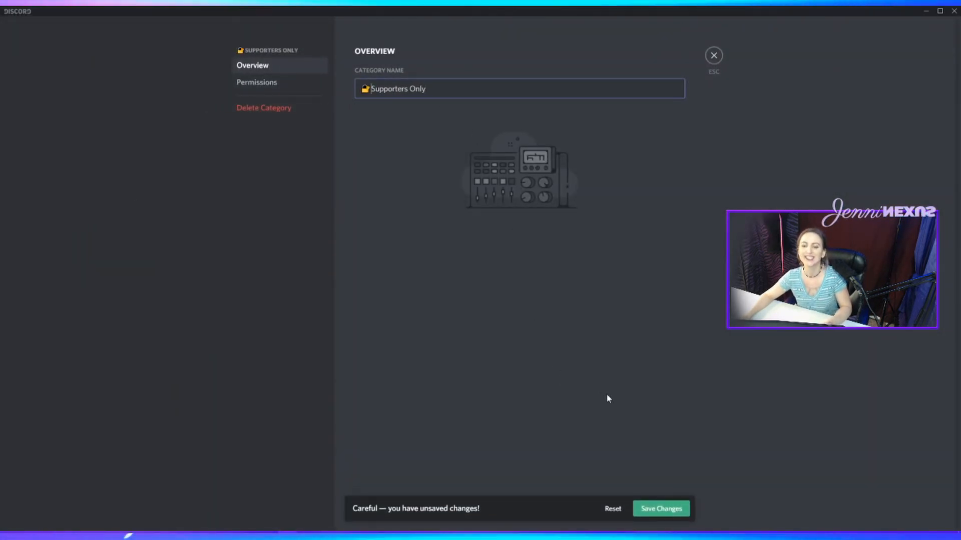
click(659, 508)
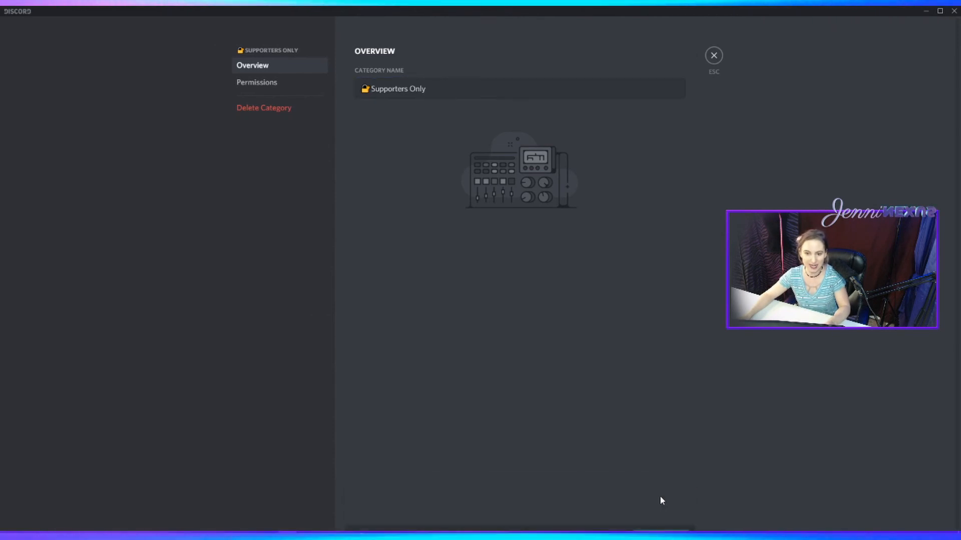
click(714, 56)
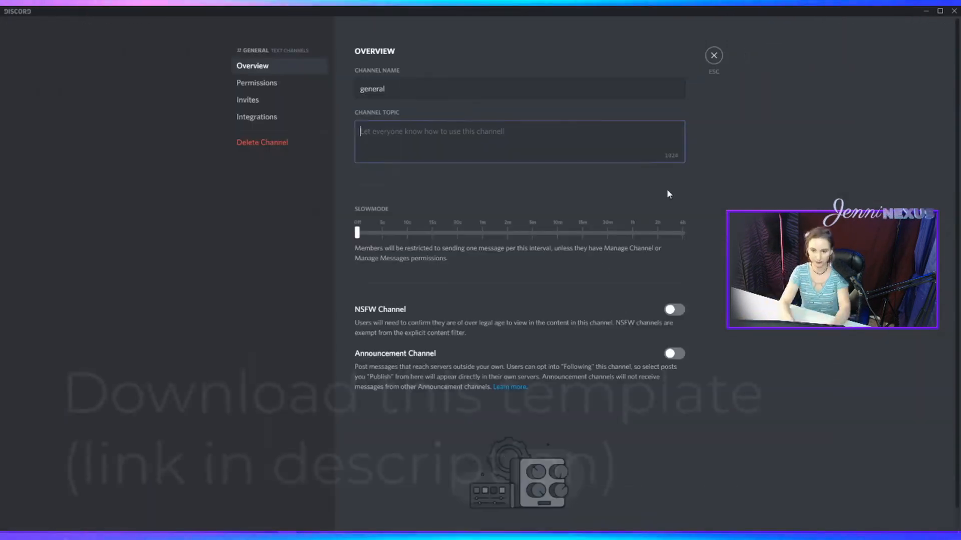
Set the general text channel's topic to "Welcome to the general chat." and save it
text(Welcome to the general chat.)
click(677, 509)
click(714, 55)
Add a microphone emoji in front of the Voice Channels category name
right_click(81, 167)
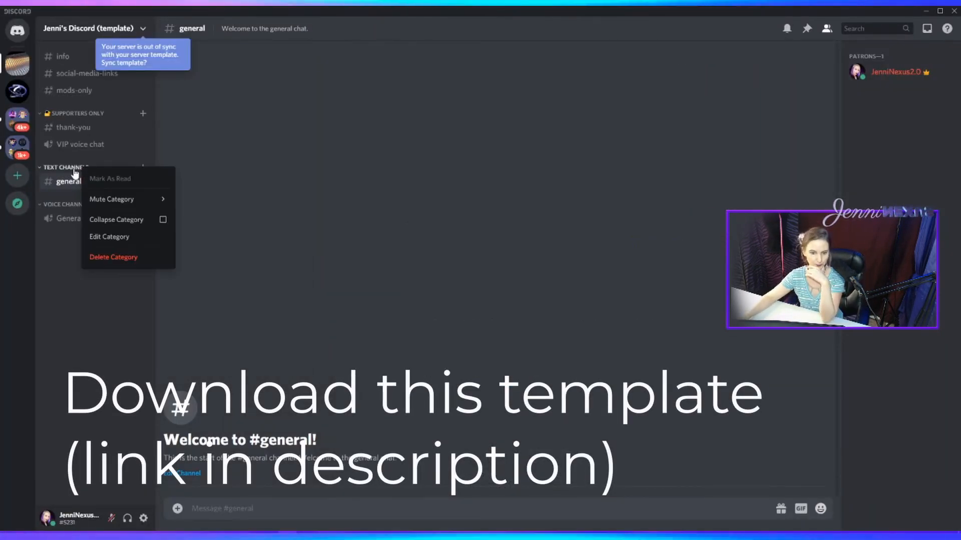
click(74, 176)
right_click(65, 204)
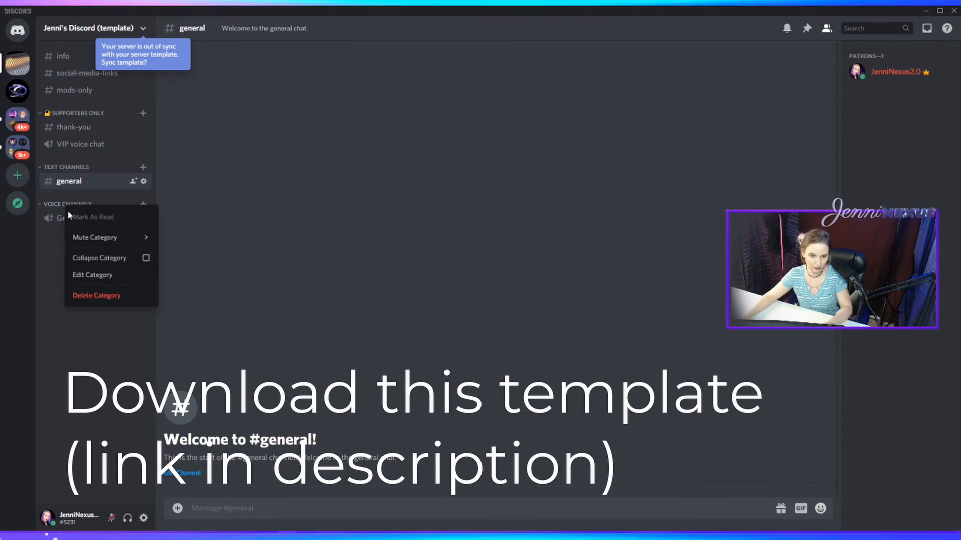
click(97, 276)
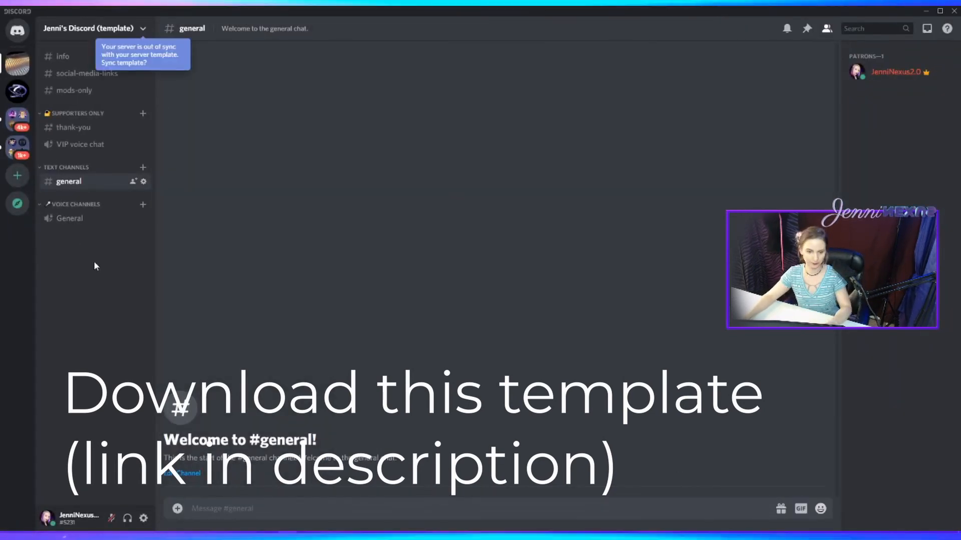
Rename the General voice channel to "🎤Voice Chat" and save the change
right_click(73, 204)
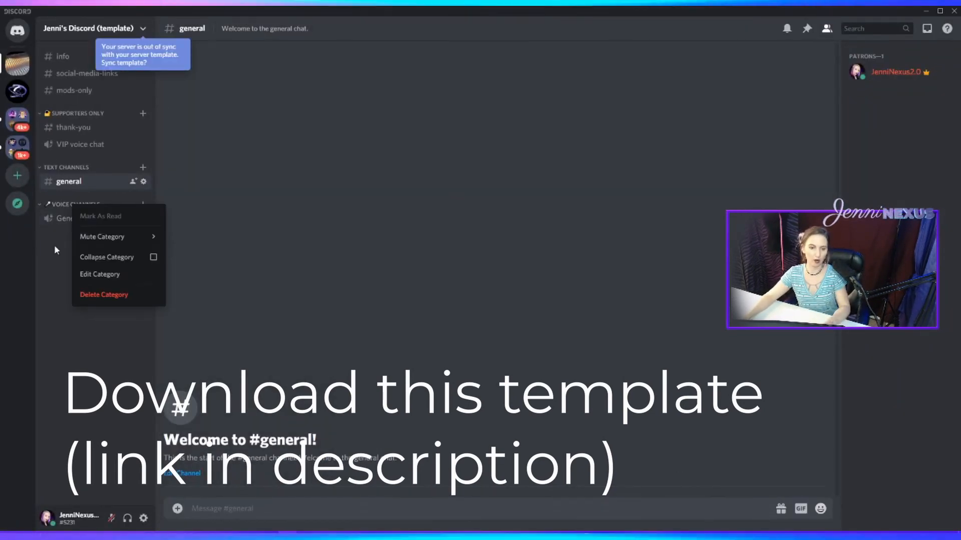
click(54, 247)
click(143, 219)
double_click(375, 88)
text(🎤Voice Chat)
click(652, 512)
click(714, 56)
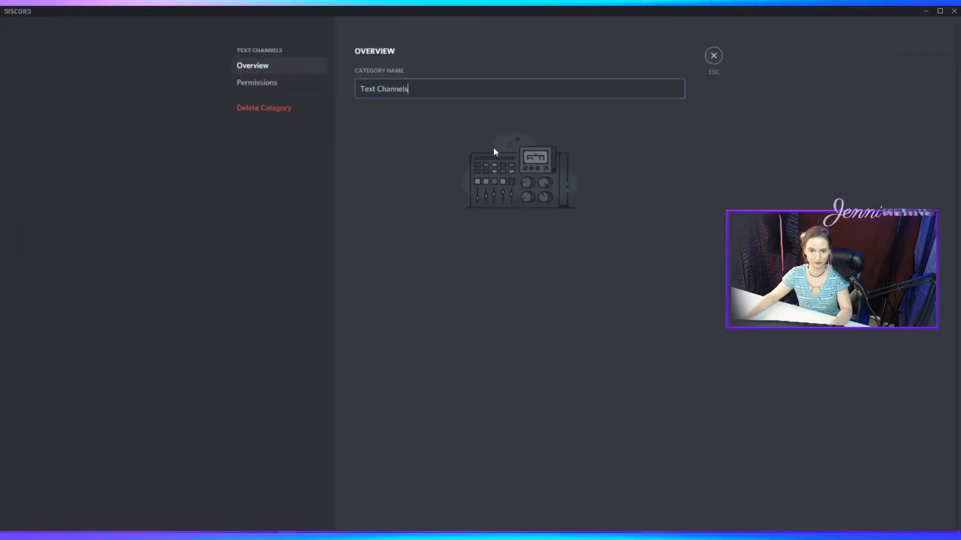
Rename the Text Channels category to "Text Chats"
key(BackSpace)
text(Chats)
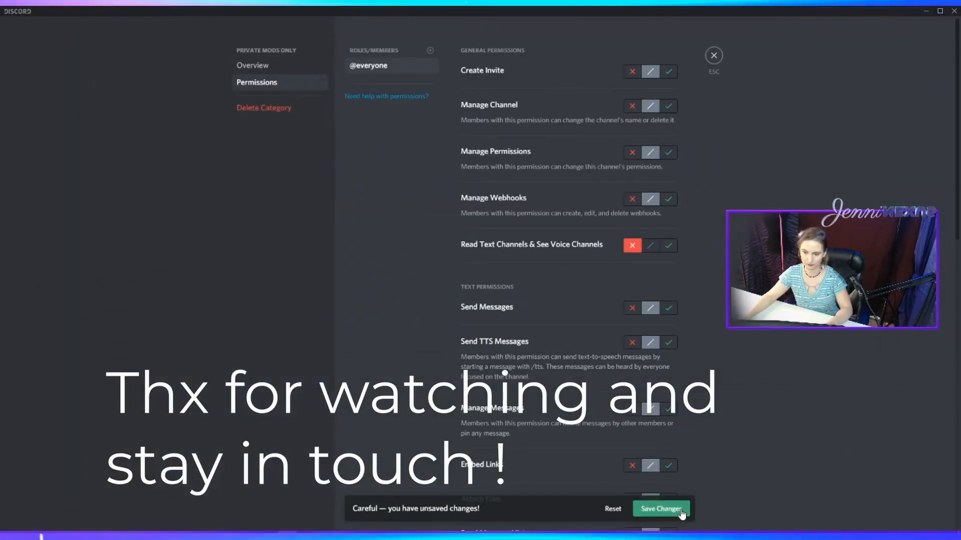
Allow Read Text Channels & See Voice Channels in the Private Mods Only category's permissions
click(667, 246)
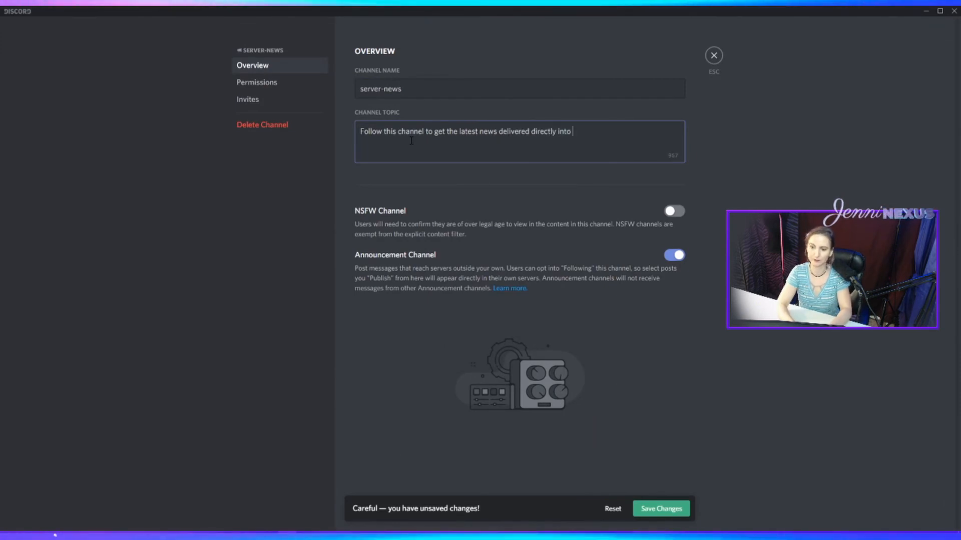
Complete the server-news channel's topic as "Follow this channel to get the latest news delivered directly into your own server"
text(your own server)
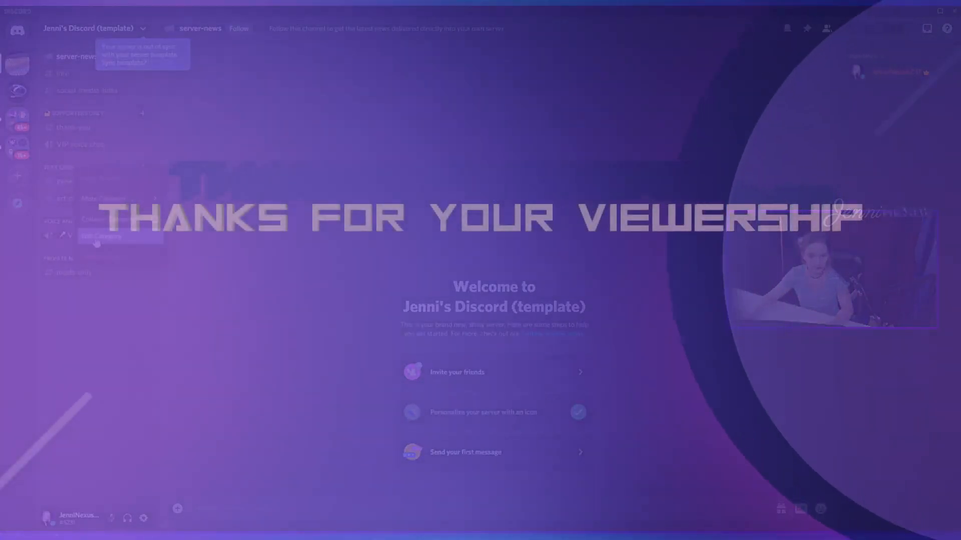